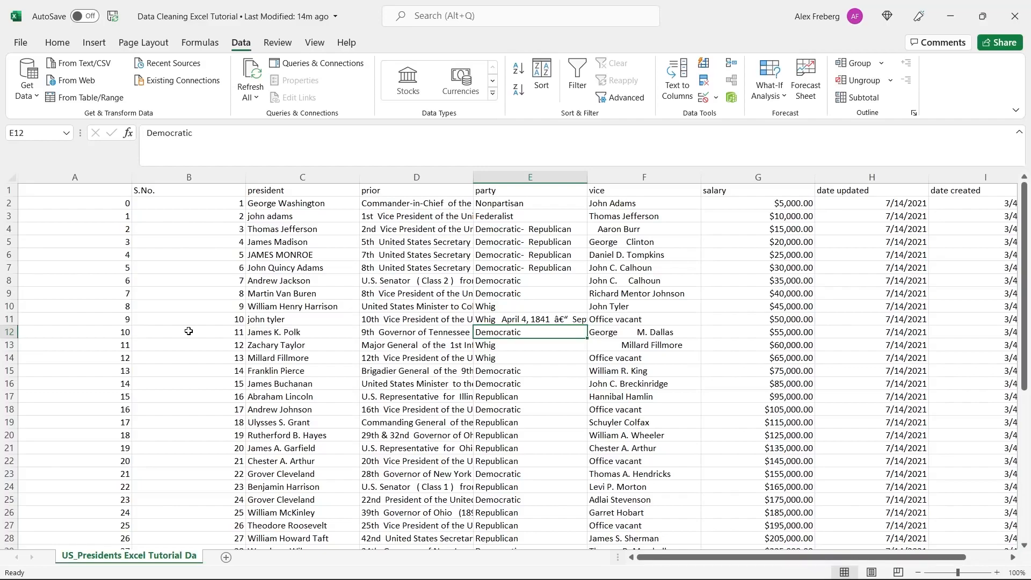
Step: Examine the president, party and vice columns for inconsistent capitalization, stray text and extra spacing
left_click_drag(307, 214, 272, 256)
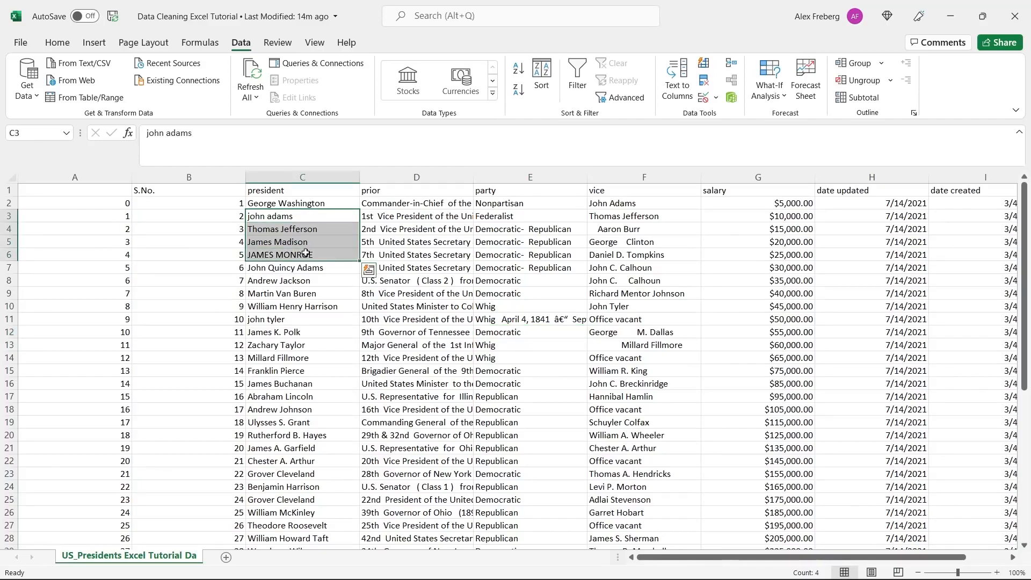
left_click(272, 256)
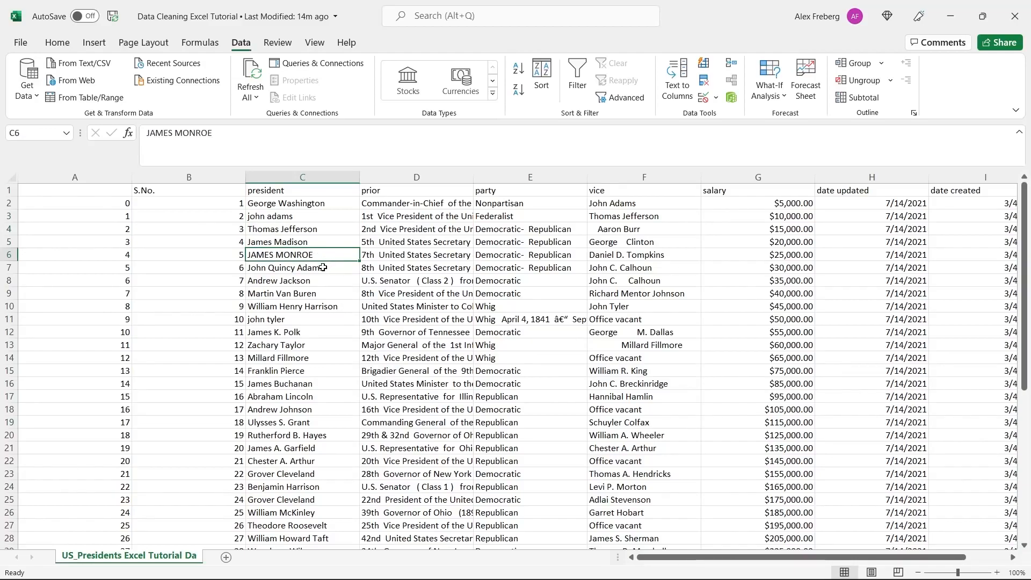
left_click(323, 268)
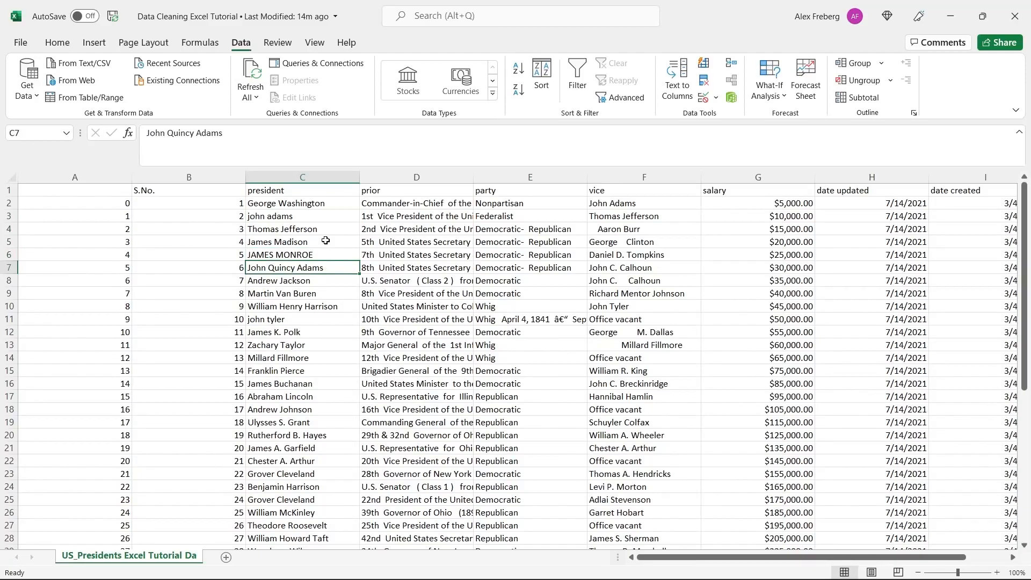
left_click(304, 220)
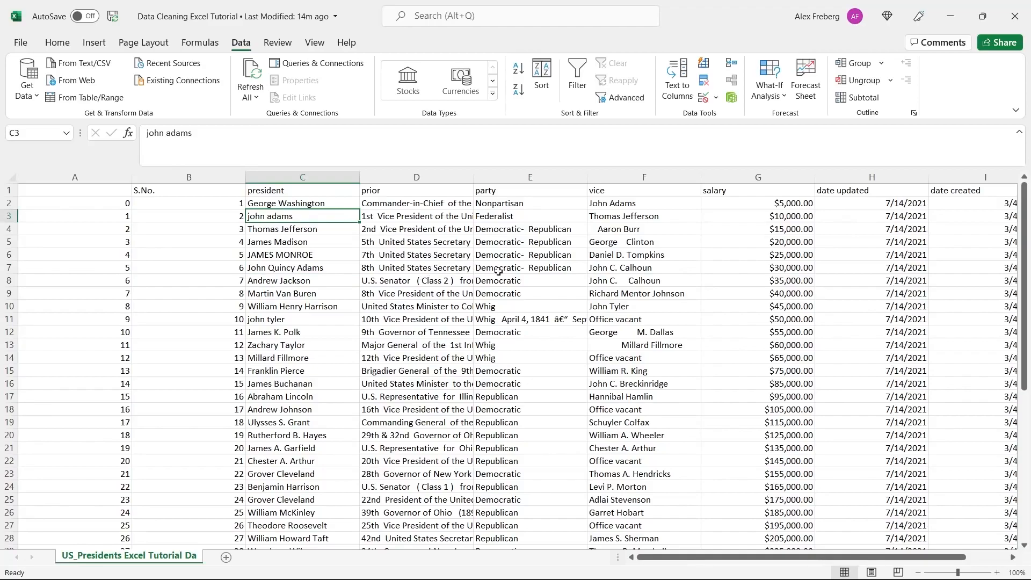
left_click(511, 284)
left_click(527, 308)
left_click(528, 319)
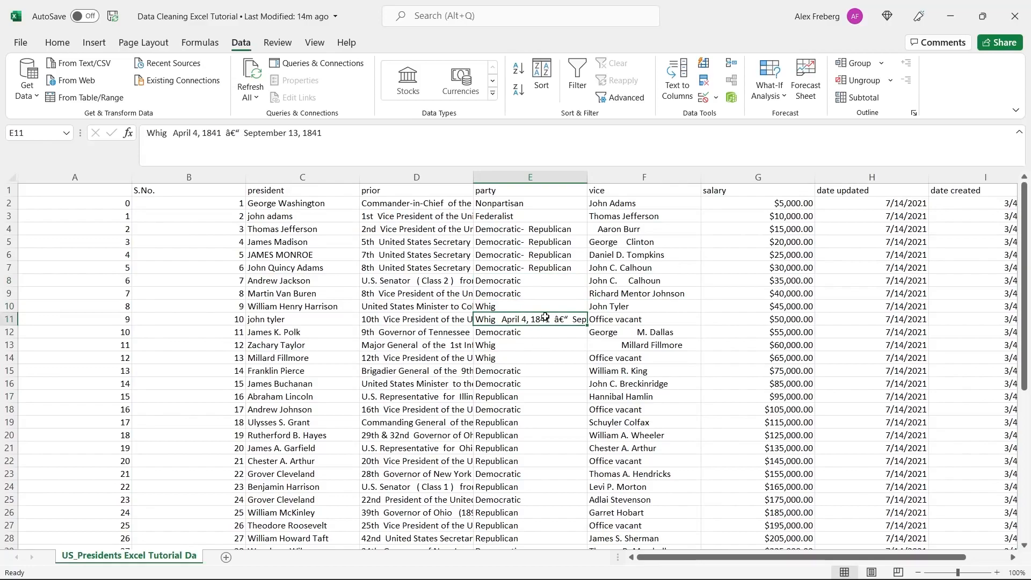
left_click(533, 304)
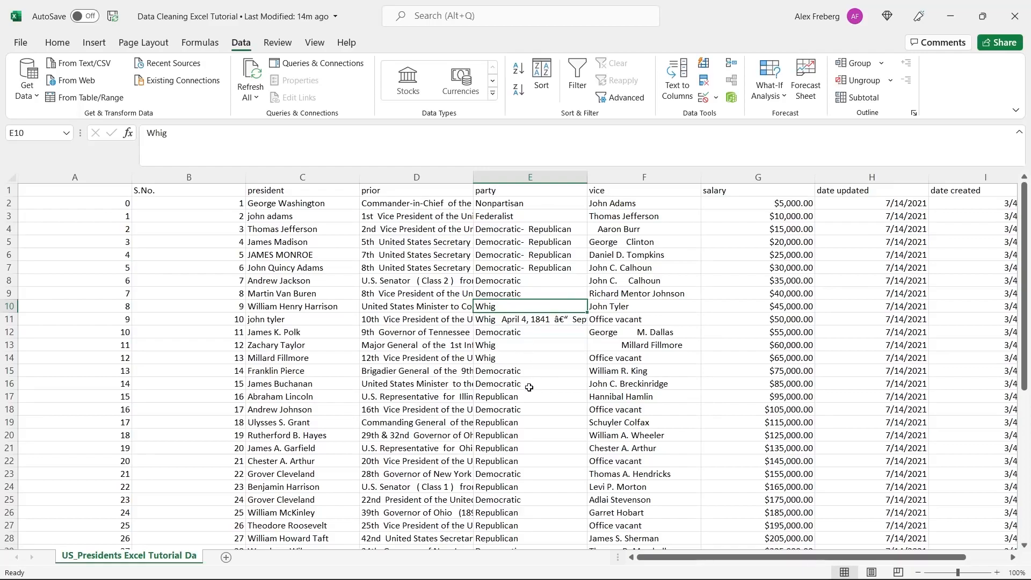
scroll(529, 387, "down", 4)
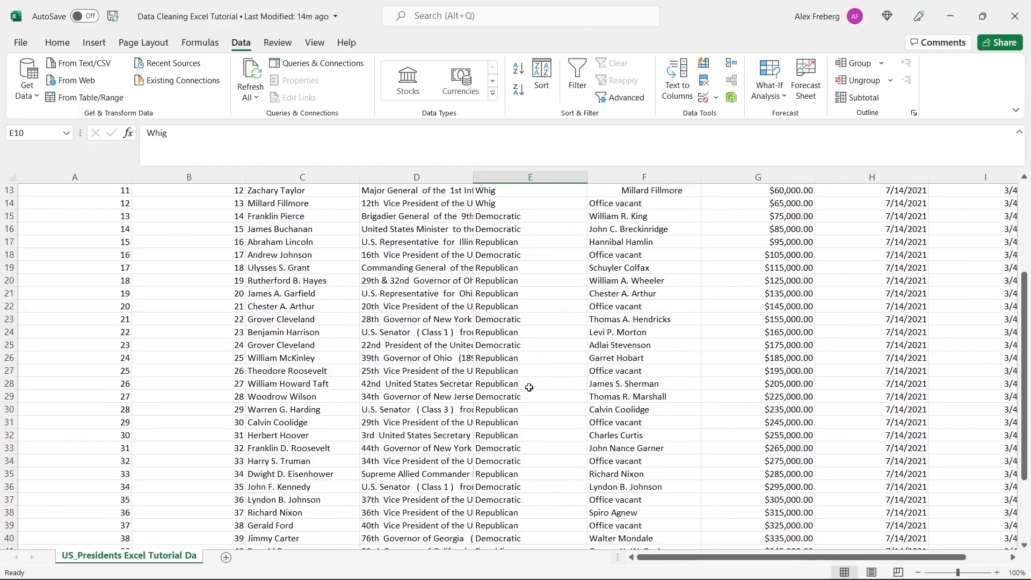
scroll(529, 387, "down", 2)
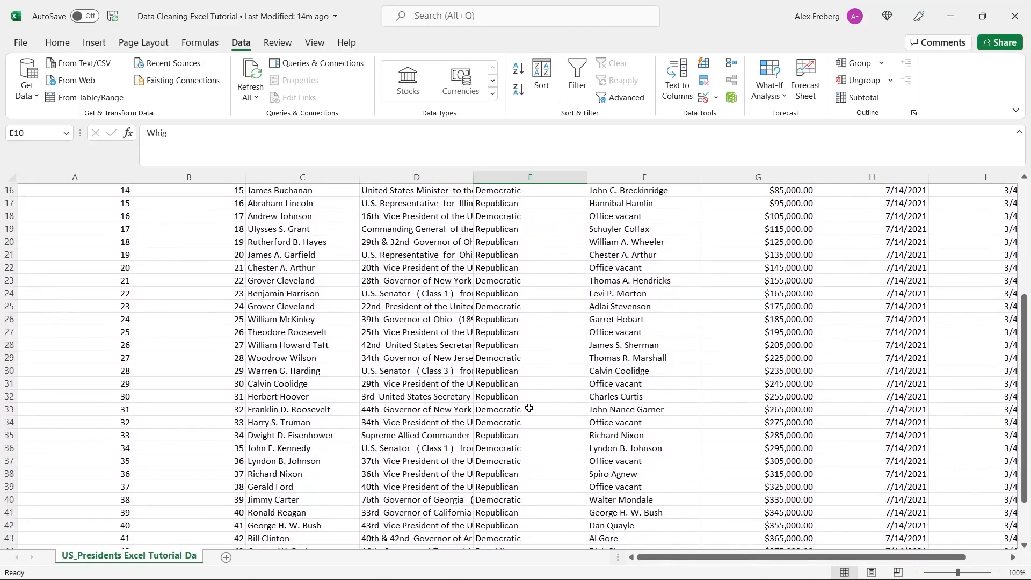
scroll(529, 408, "up", 6)
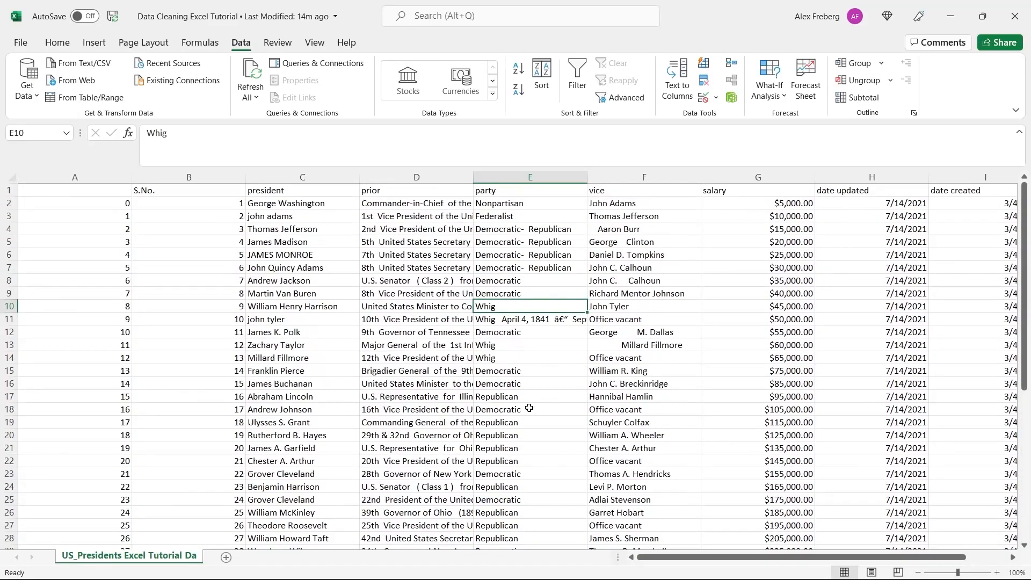
double_click(649, 226)
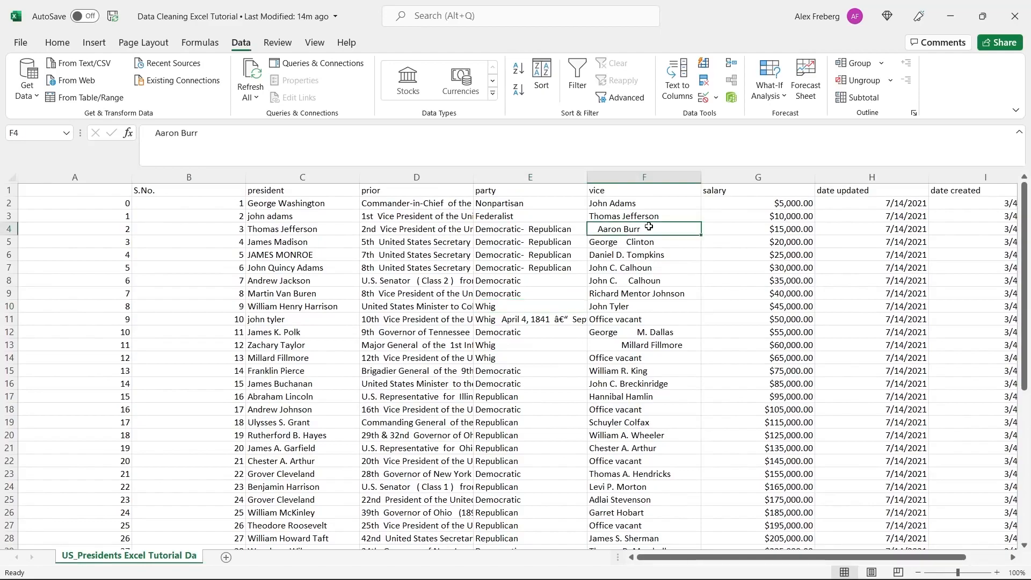
left_click_drag(600, 231, 578, 231)
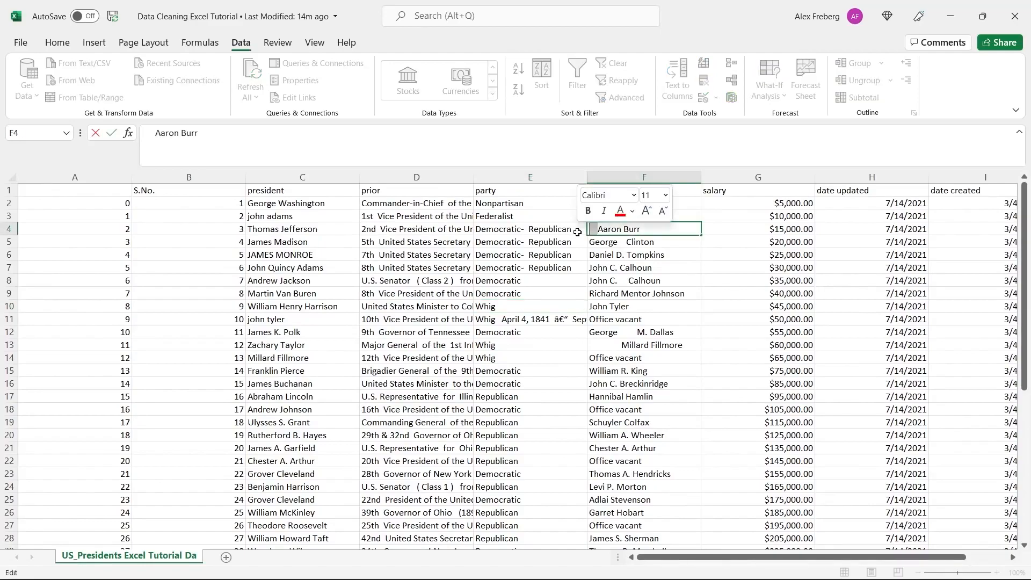
left_click(669, 258)
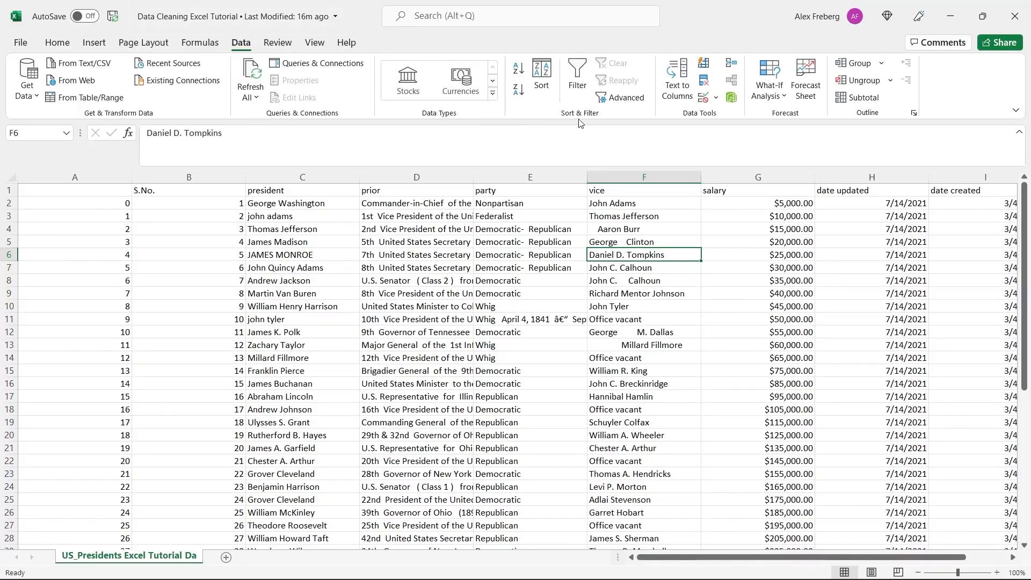
Step: Remove duplicate rows from the whole data table, comparing all columns and treating the first row as headers
left_click(704, 81)
scroll(520, 294, "down", 2)
scroll(498, 316, "up", 1)
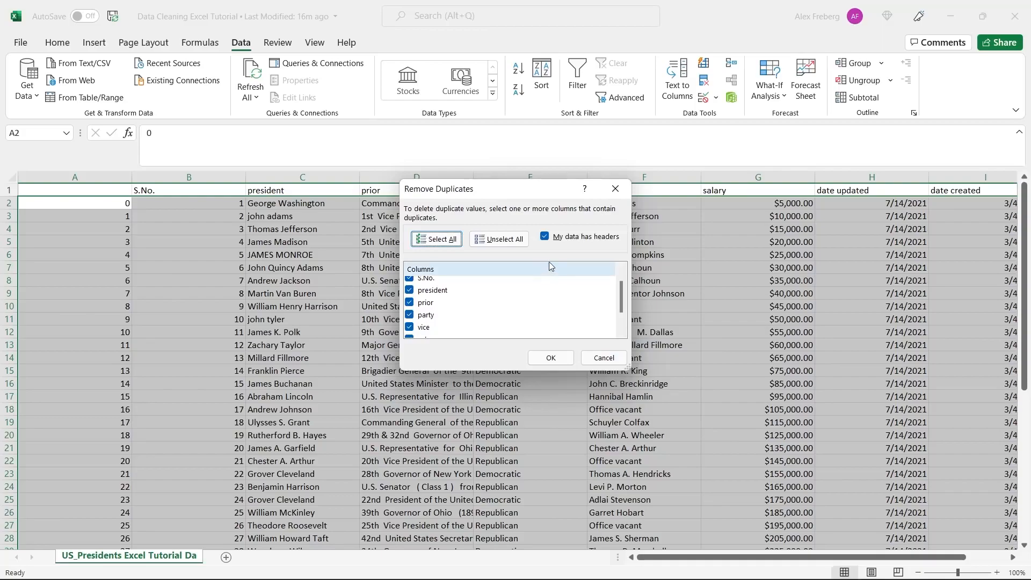
left_click(550, 358)
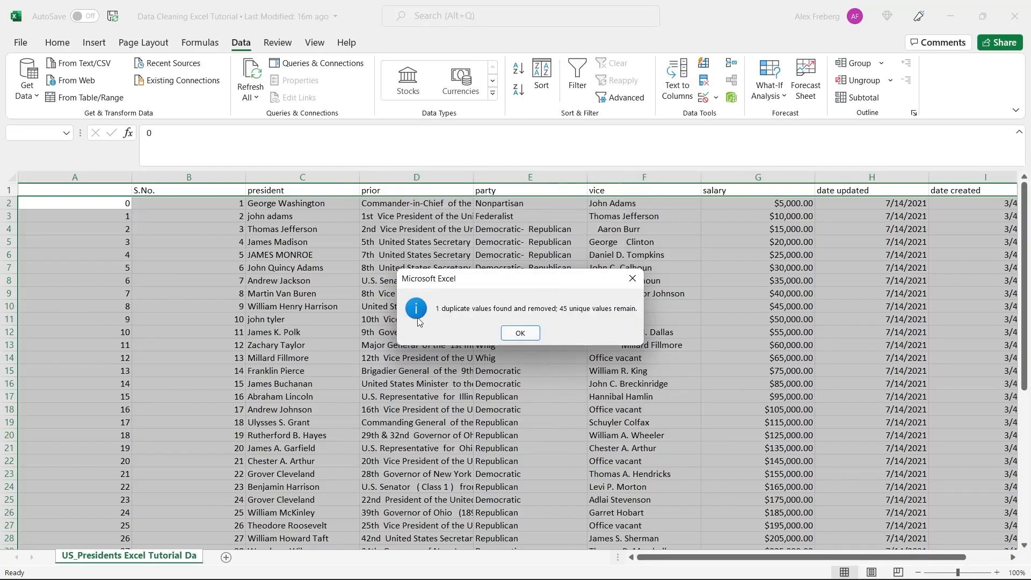
left_click(520, 333)
Step: Undo the duplicate removal to inspect the repeated Barack Obama record near the end of the data, and redo the removal
left_click(351, 332)
scroll(359, 337, "down", 2)
scroll(359, 338, "down", 7)
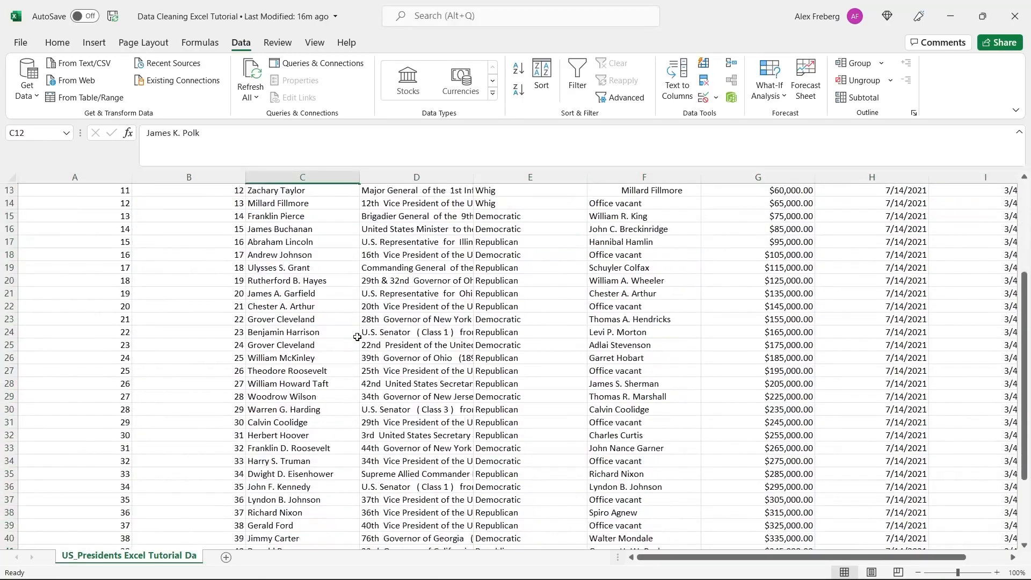
key("ctrl+z")
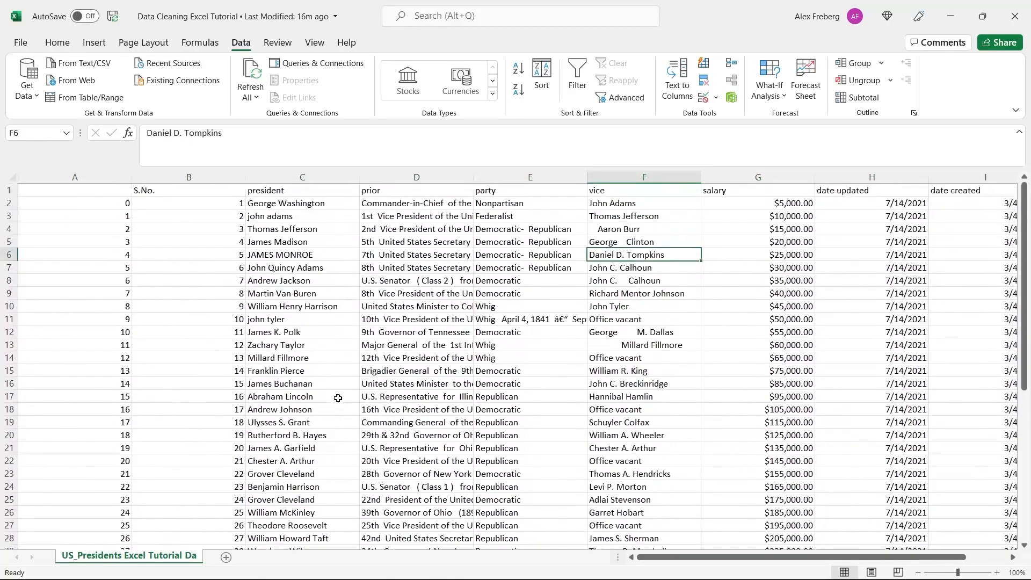
scroll(299, 396, "down", 10)
left_click(292, 382)
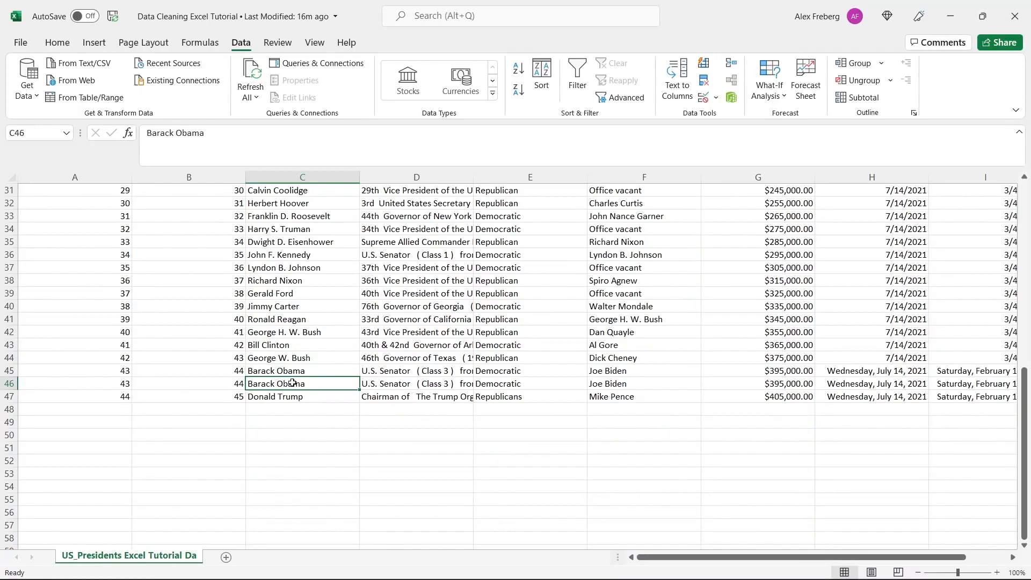
key("ctrl+y")
scroll(292, 382, "down", 9)
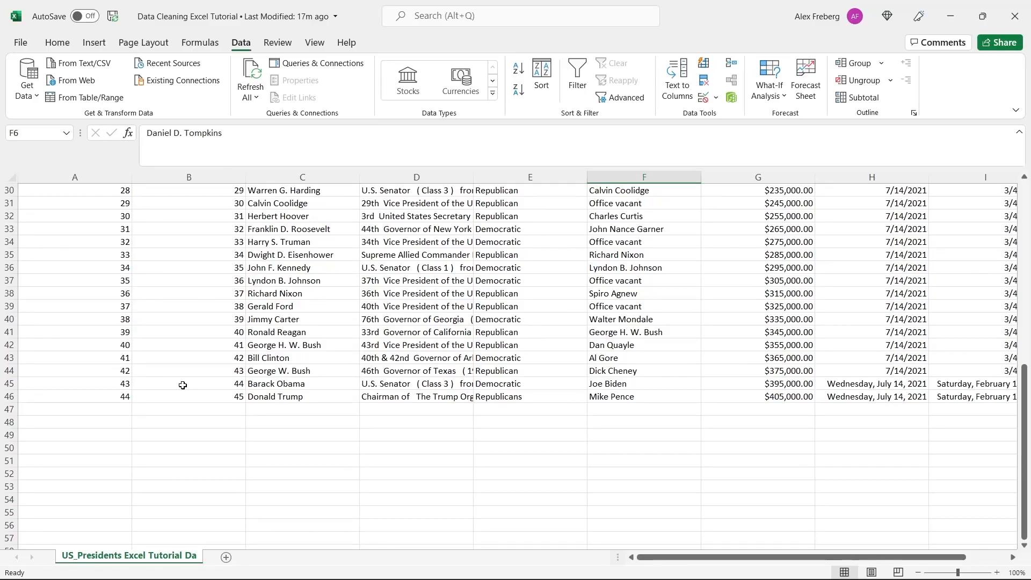
scroll(183, 385, "up", 10)
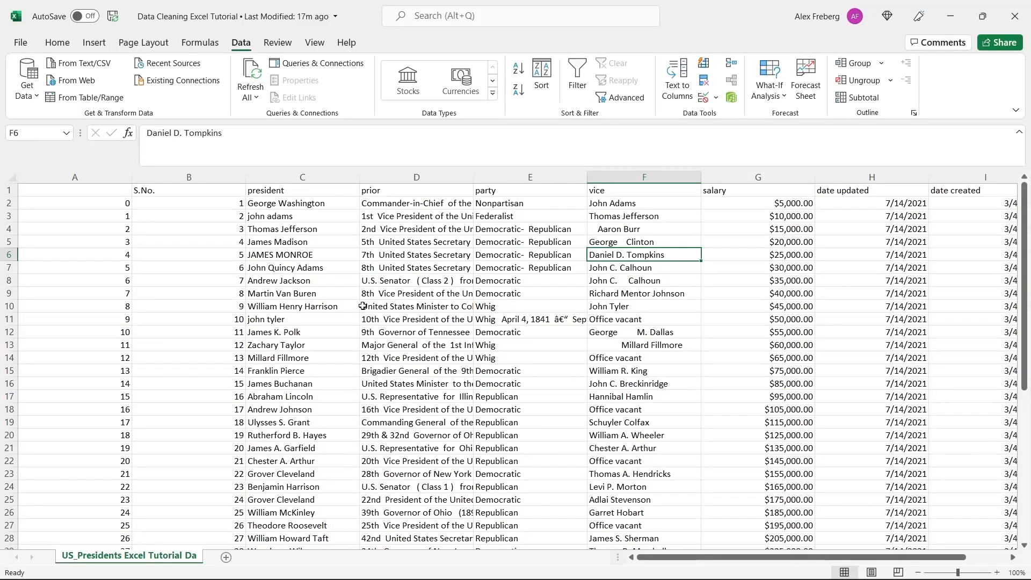
Step: Insert an empty column between the president and prior columns
left_click(397, 178)
right_click(398, 180)
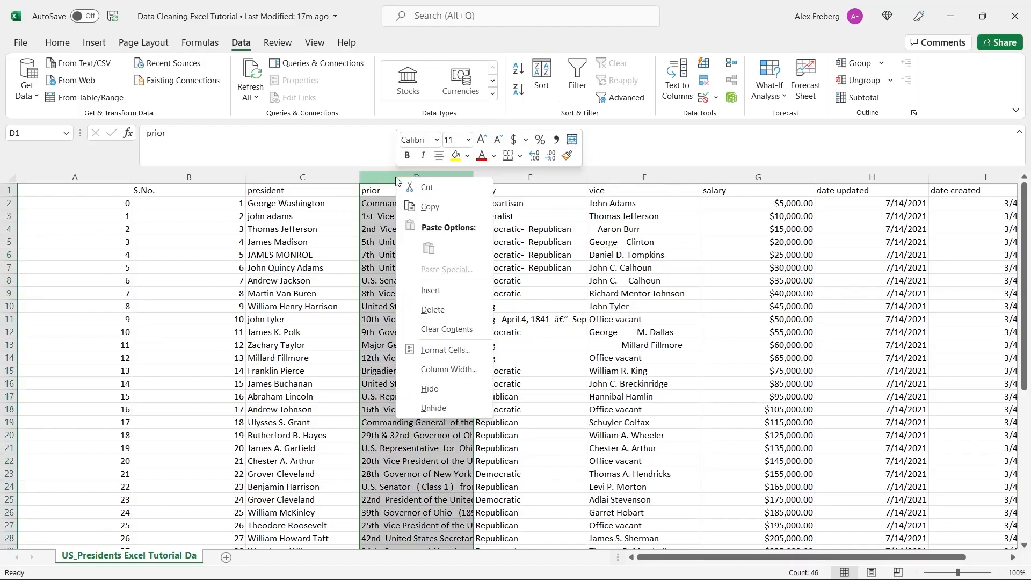
left_click(434, 290)
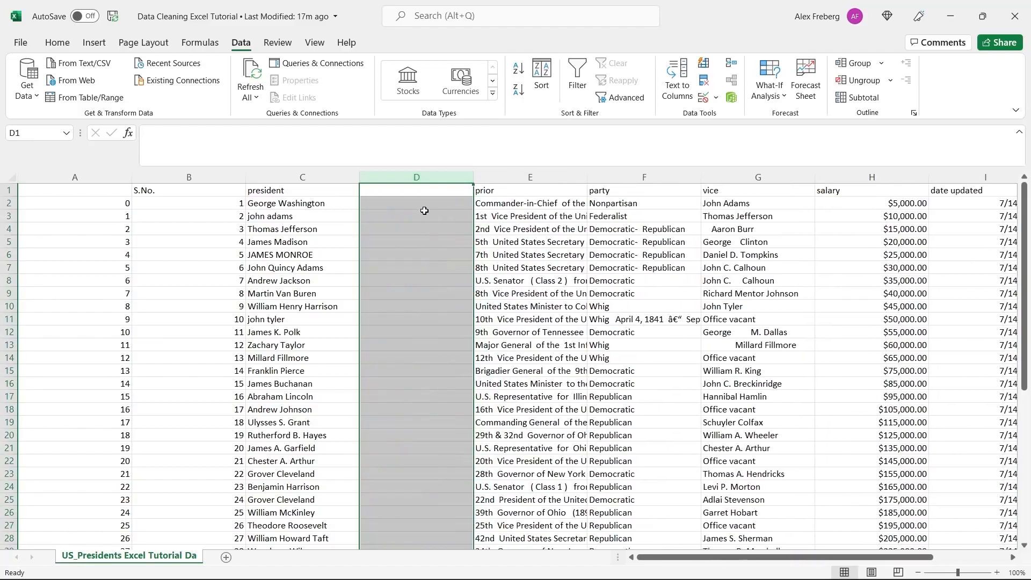
Step: Convert the president names to uppercase by entering =UPPER(C2) in D2 and filling it down column D
left_click(418, 204)
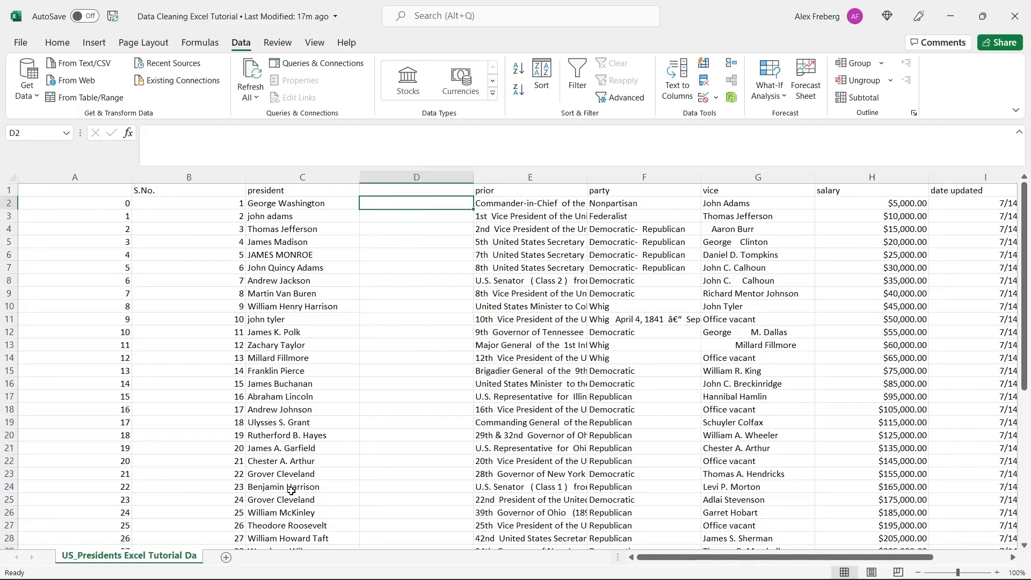
left_click(299, 214)
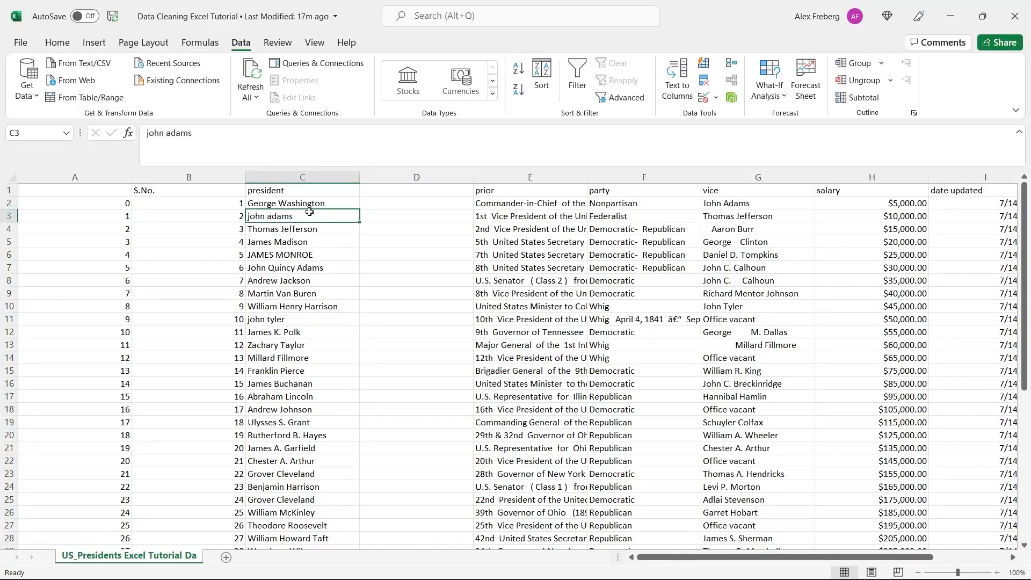
left_click(398, 202)
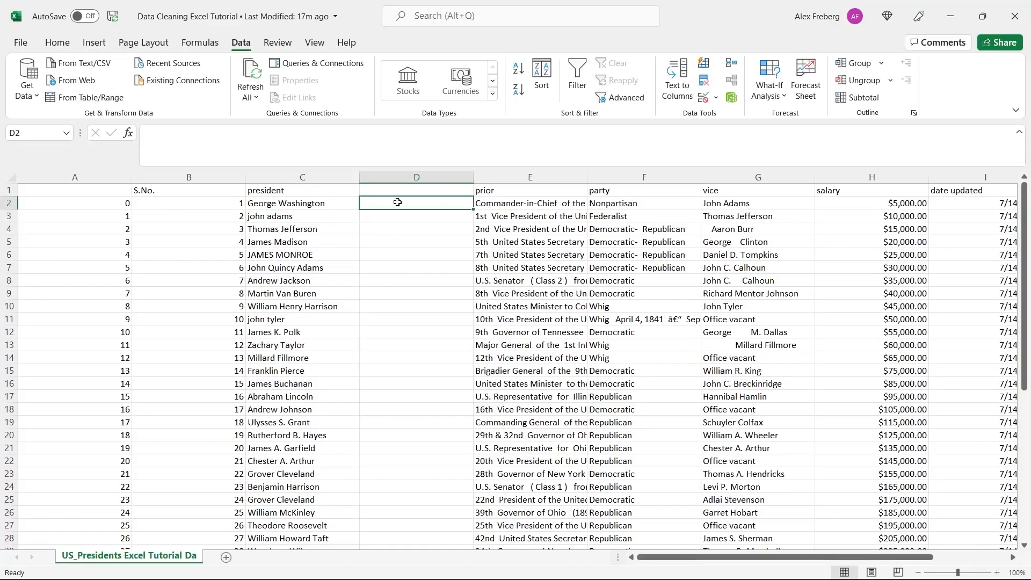
left_click_drag(319, 202, 319, 327)
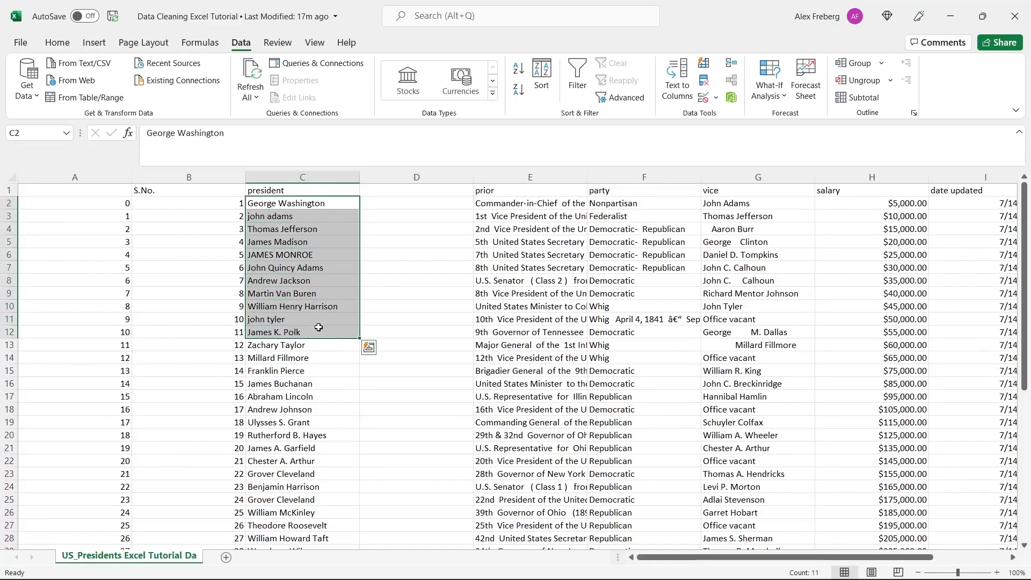
left_click(418, 203)
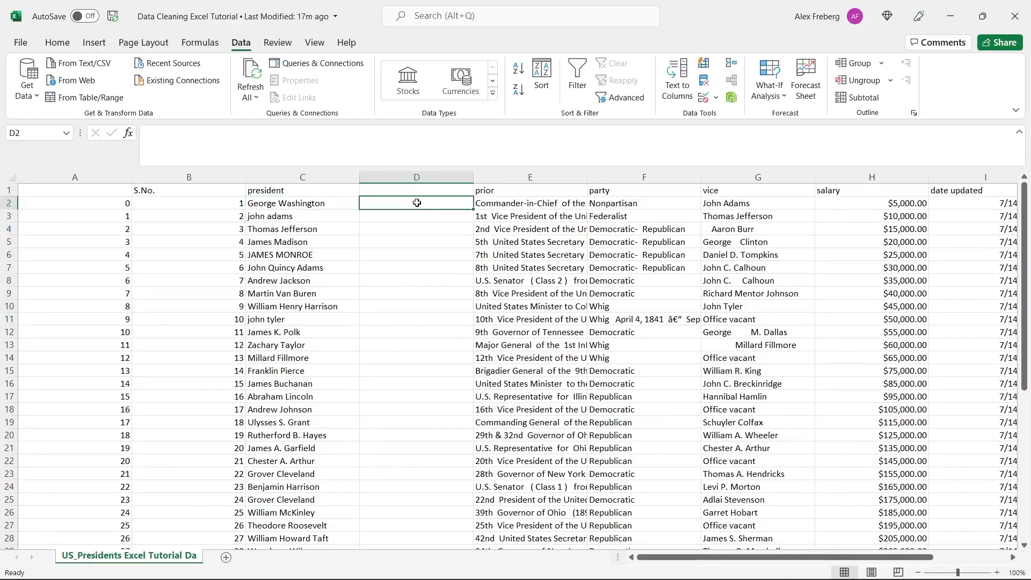
type("=UPPO")
key("BackSpace")
key("Tab")
left_click(348, 203)
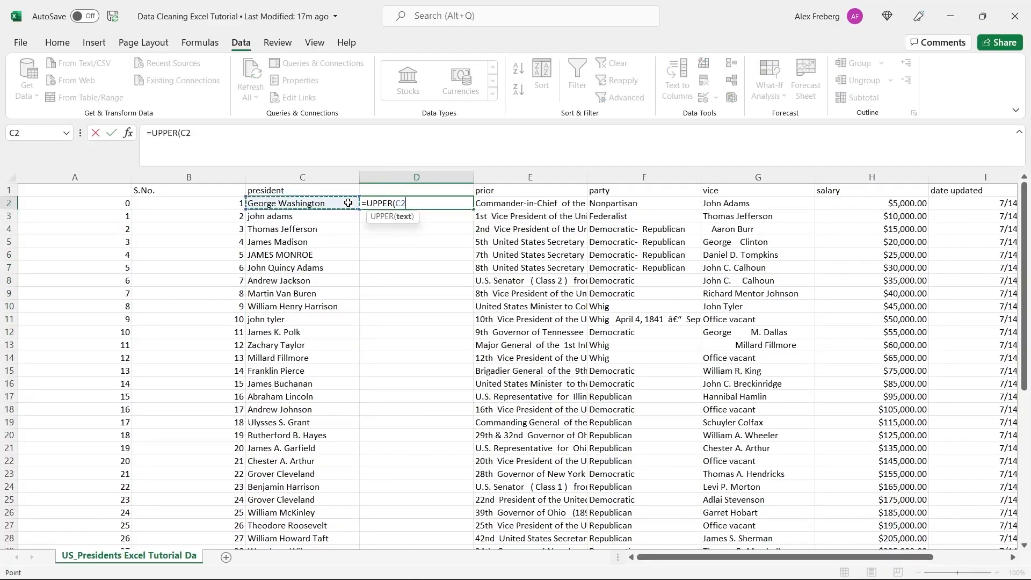
type(")")
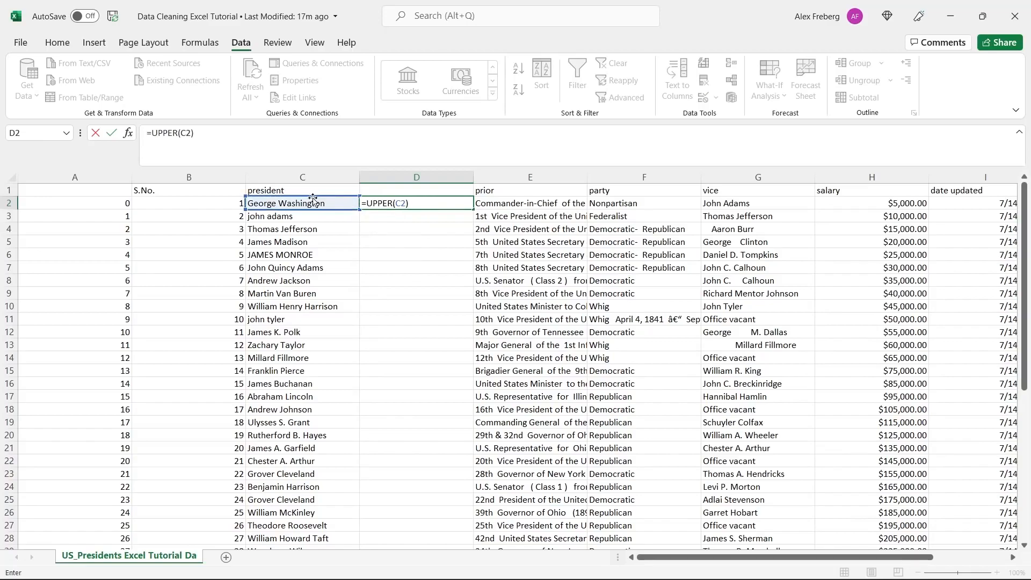
left_click(378, 198)
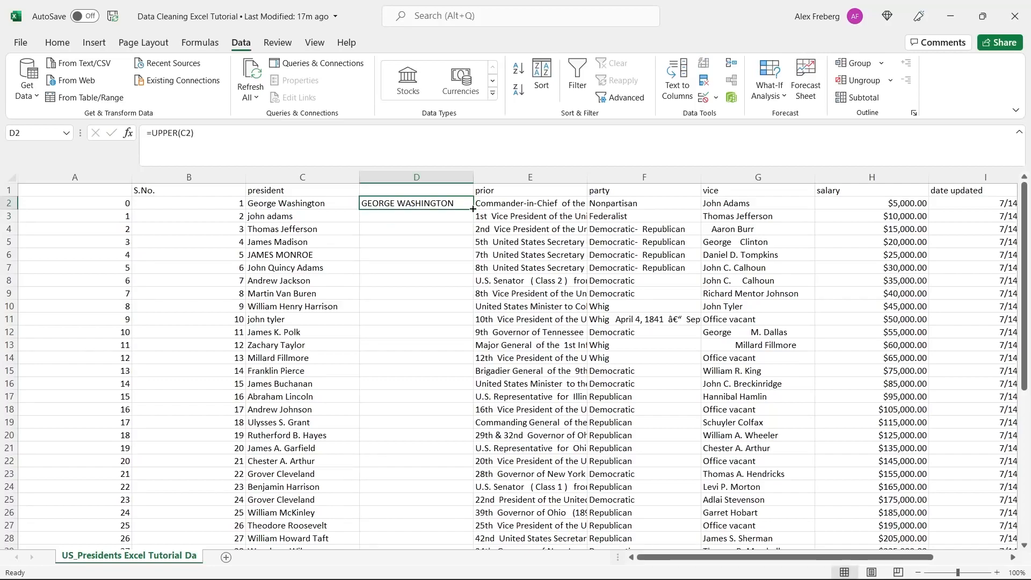
double_click(473, 209)
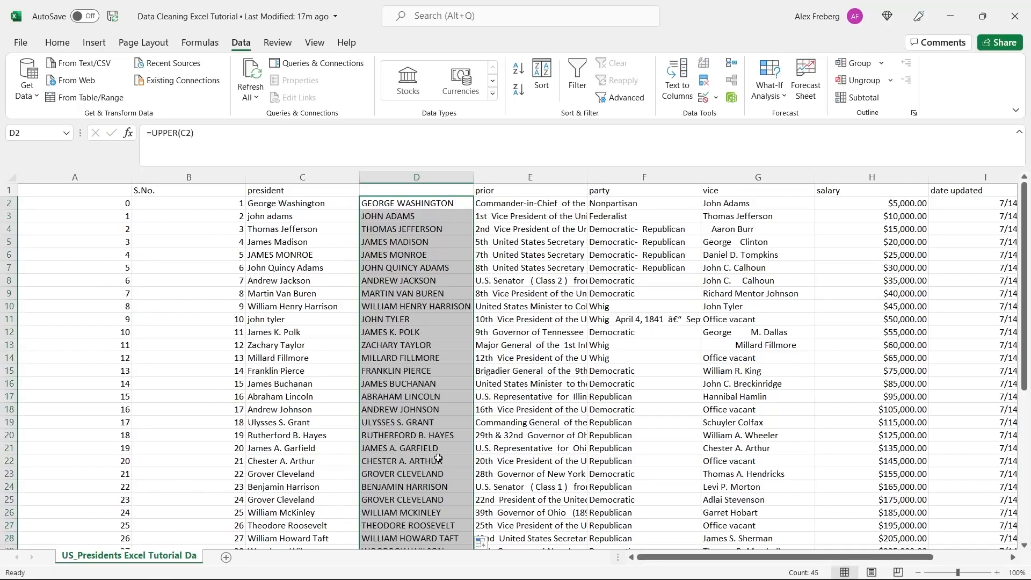
left_click(447, 233)
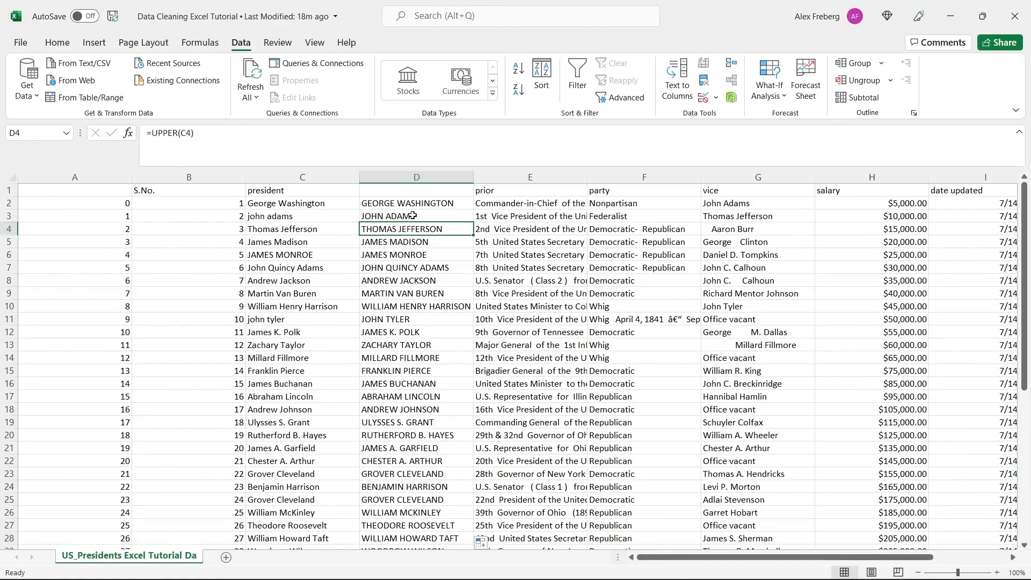
Step: Change the formula in D2 to =PROPER(C2) and fill it down column D for all presidents
left_click(435, 203)
double_click(156, 134)
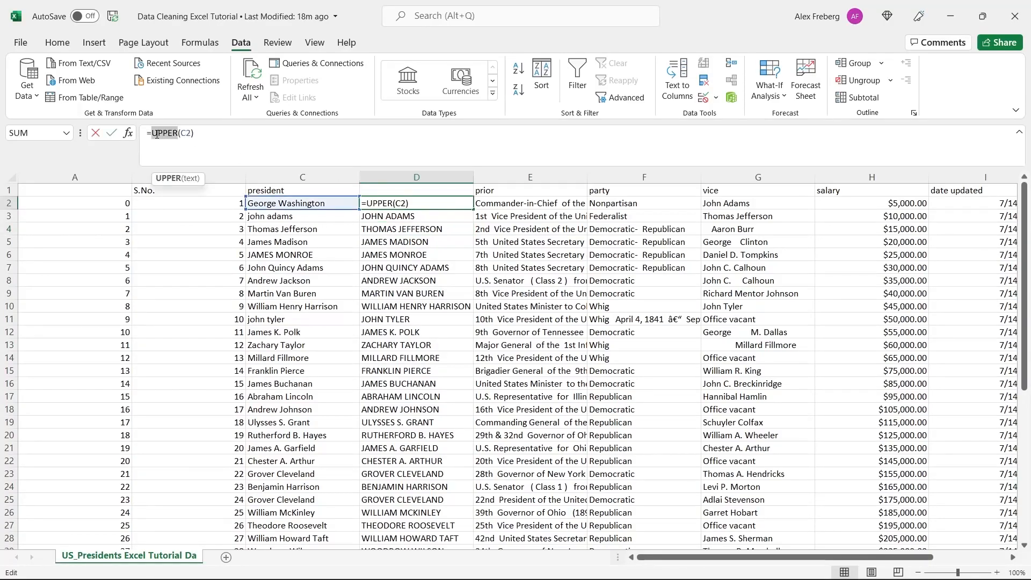
type("p")
key("BackSpace")
type("PROPER")
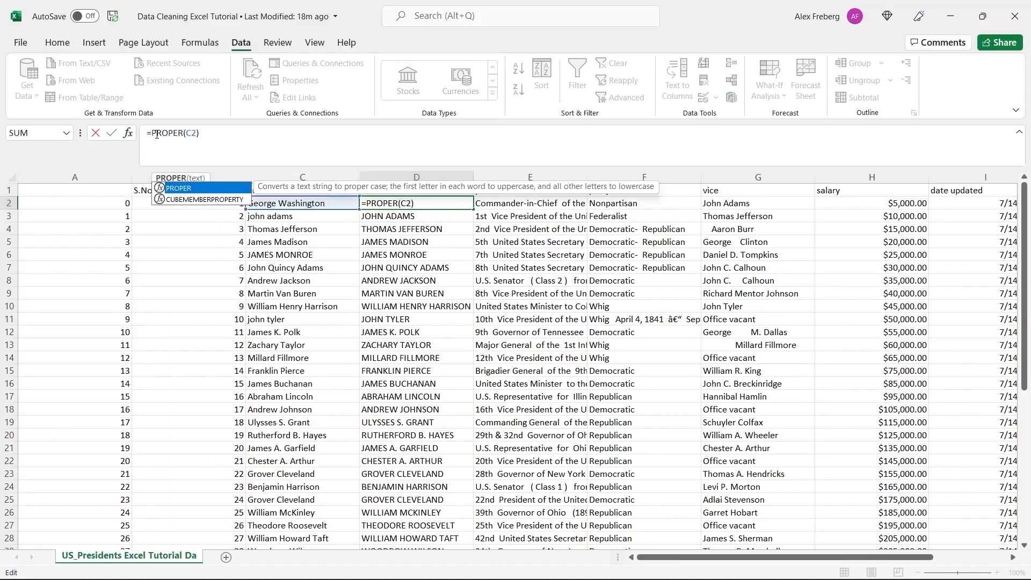
key("Return")
left_click(401, 204)
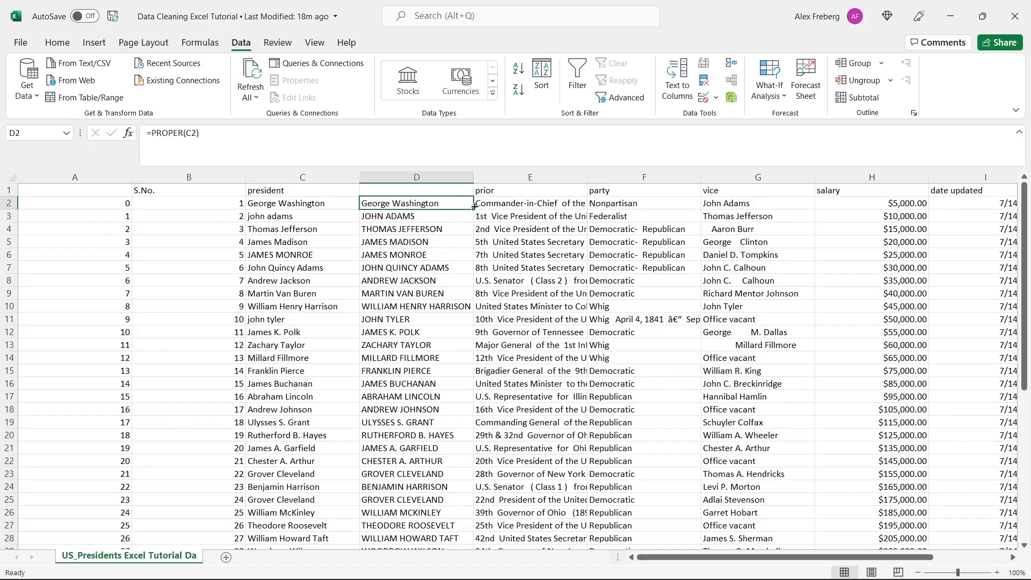
double_click(475, 209)
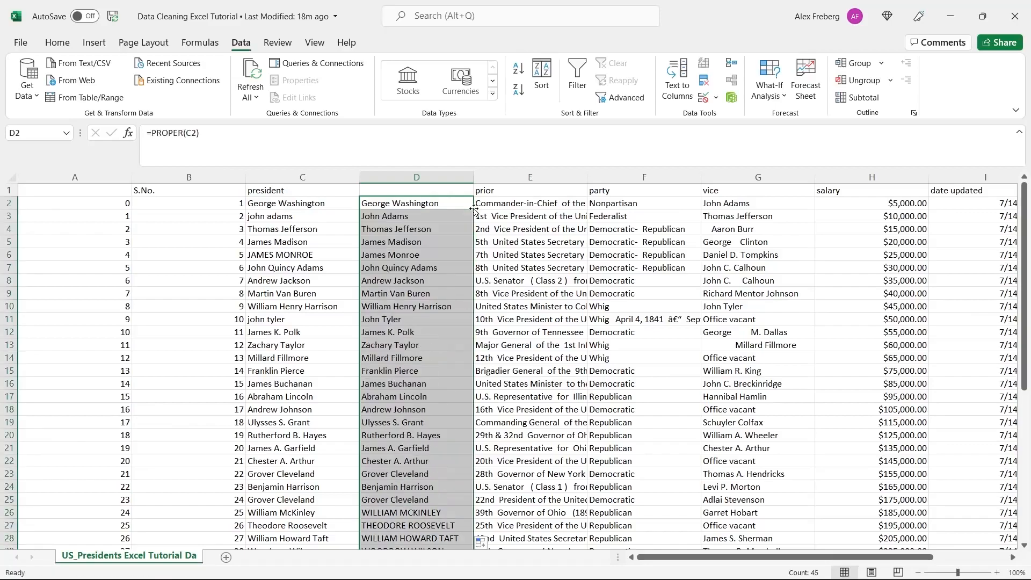
Step: Try the formula =LOWER(C2) in D2 to convert the president name to lowercase, and undo the change
left_click(418, 216)
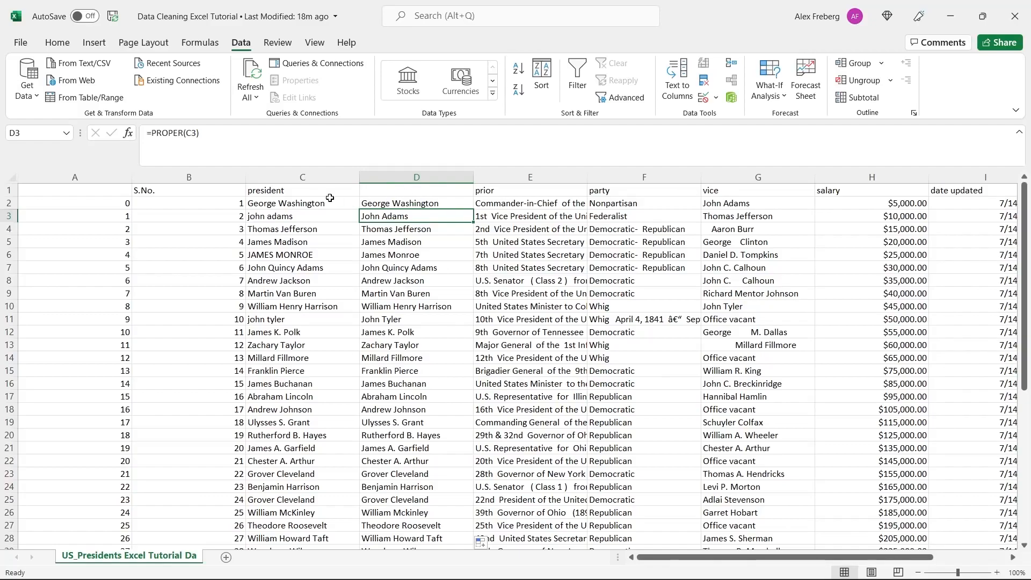
left_click(287, 253)
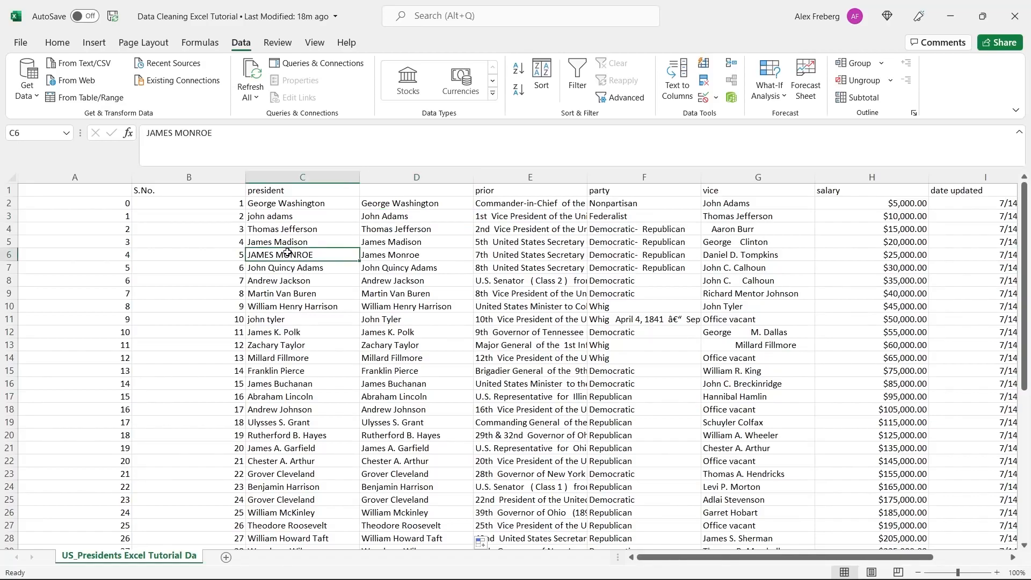
left_click(291, 217)
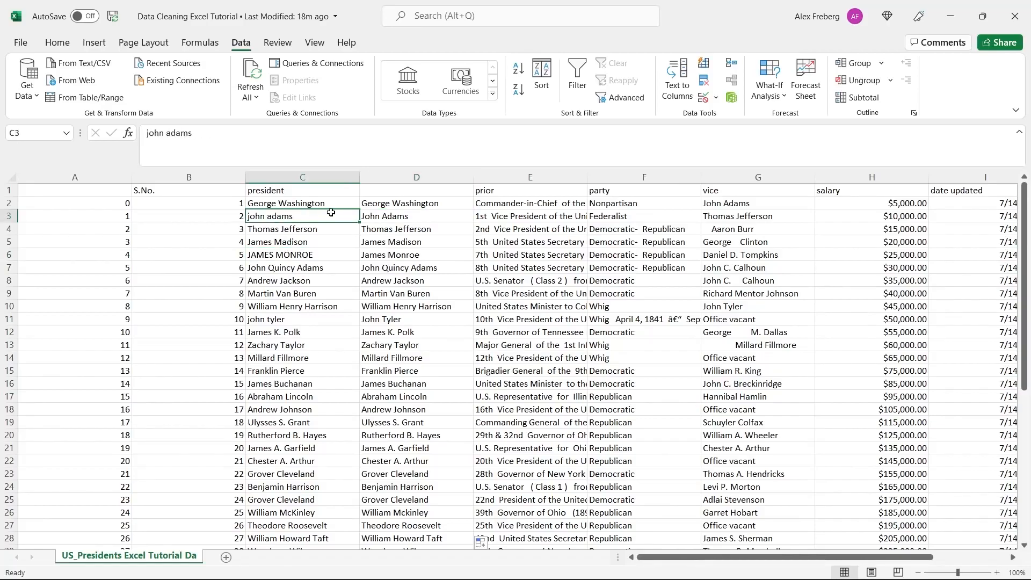
left_click(388, 205)
double_click(171, 136)
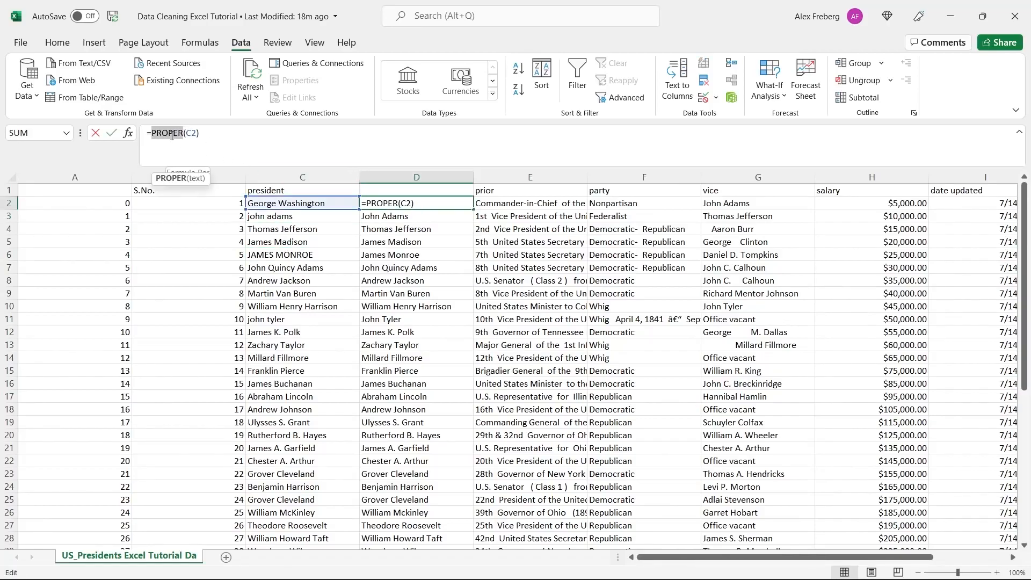
type("LOWER")
key("Return")
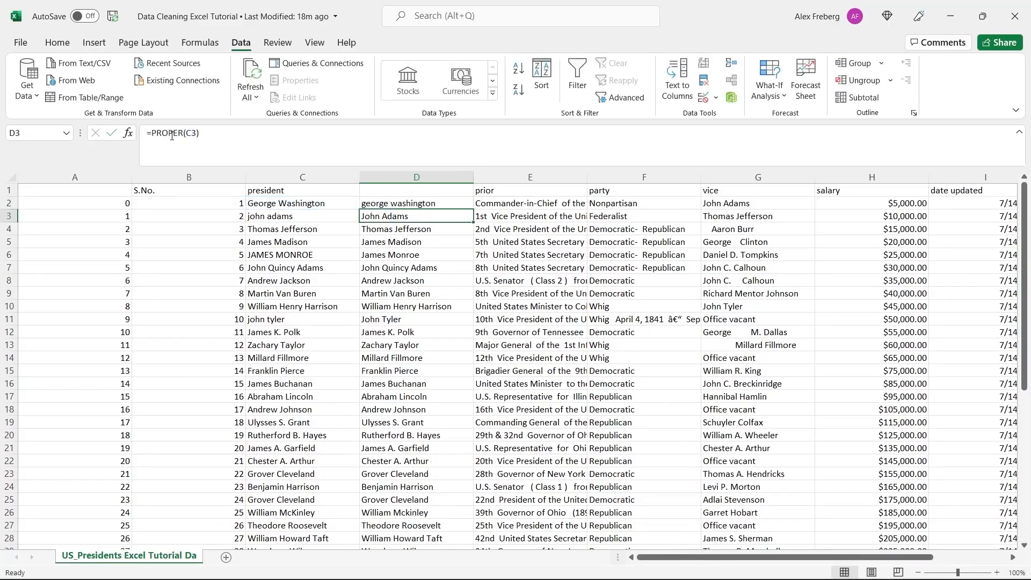
key("ctrl+z")
left_click(421, 243)
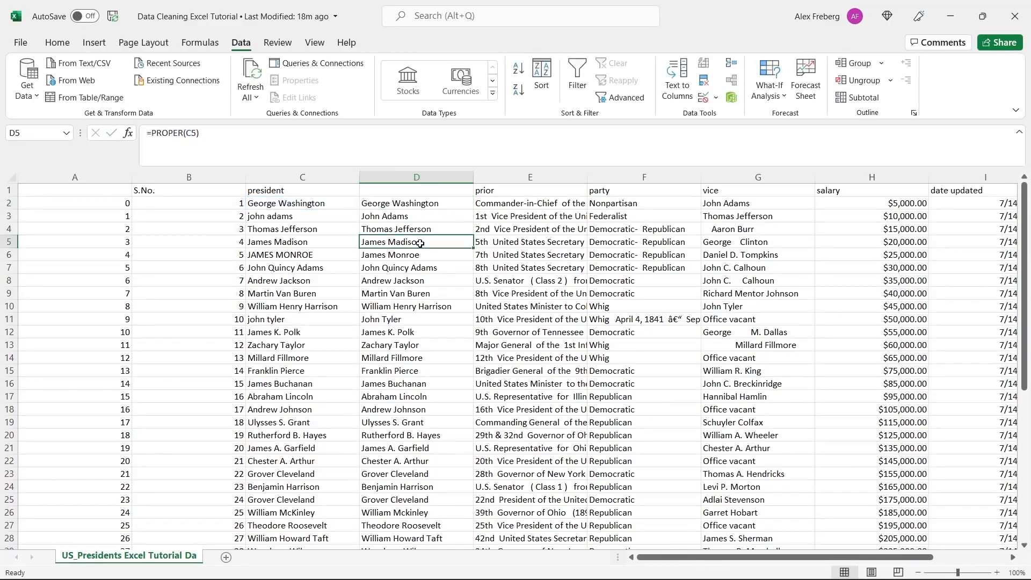
Step: Enter president-fixed as the header of the corrected names column in D1
double_click(415, 189)
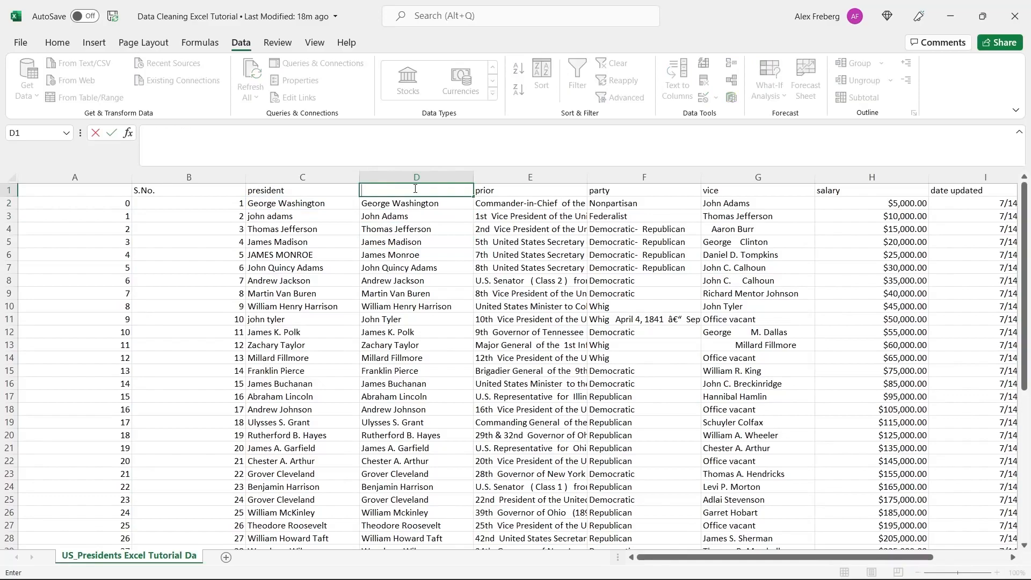
type("PRE")
key("BackSpace")
key("BackSpace")
type("president-fixed")
key("Return")
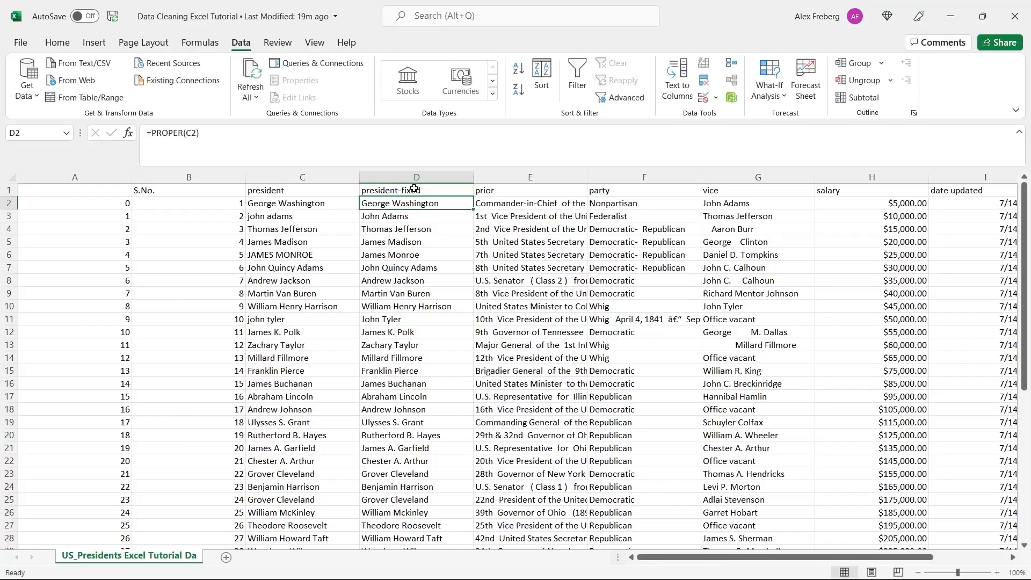
left_click(309, 255)
left_click(314, 217)
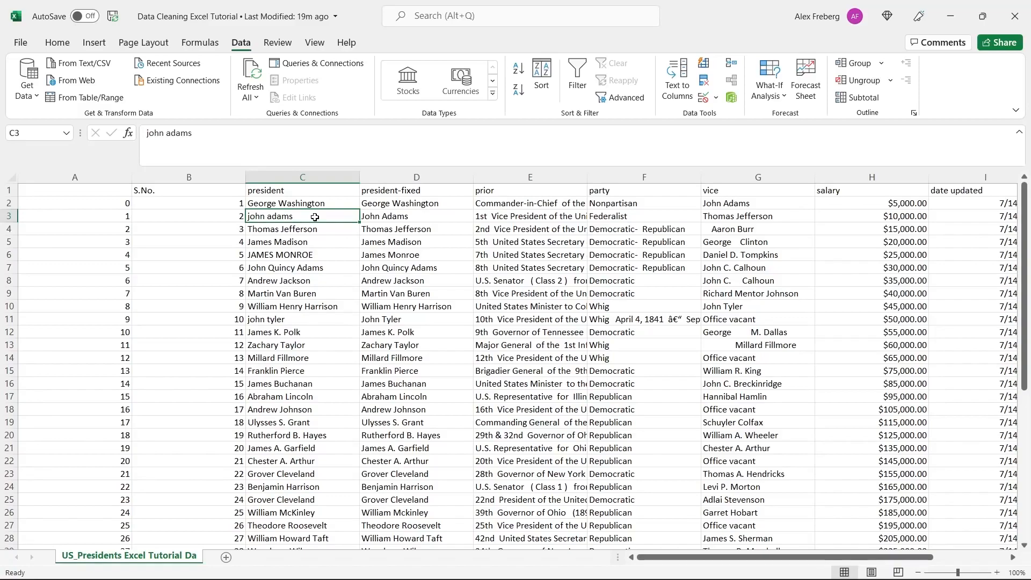
left_click(307, 255)
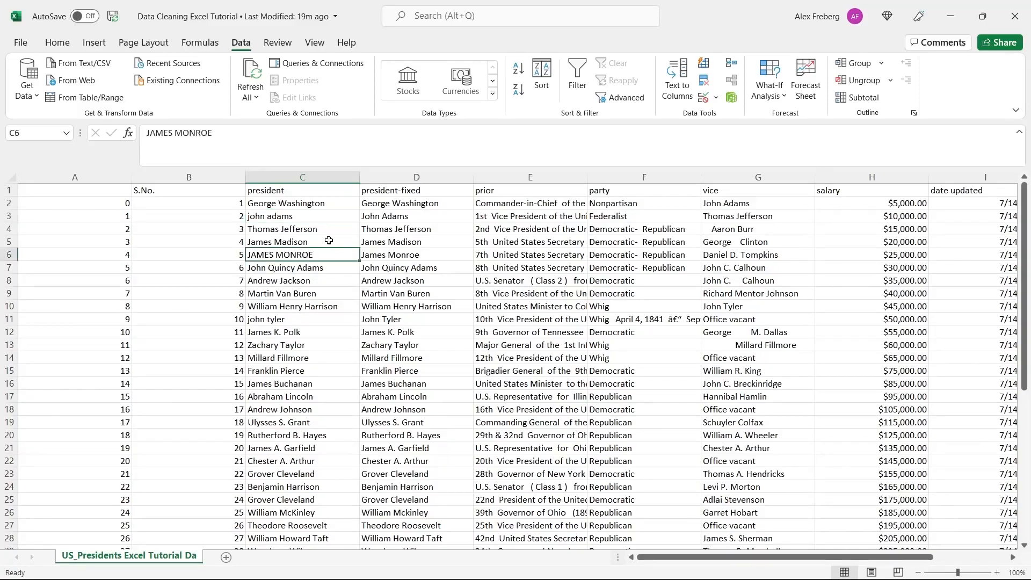
left_click(344, 216)
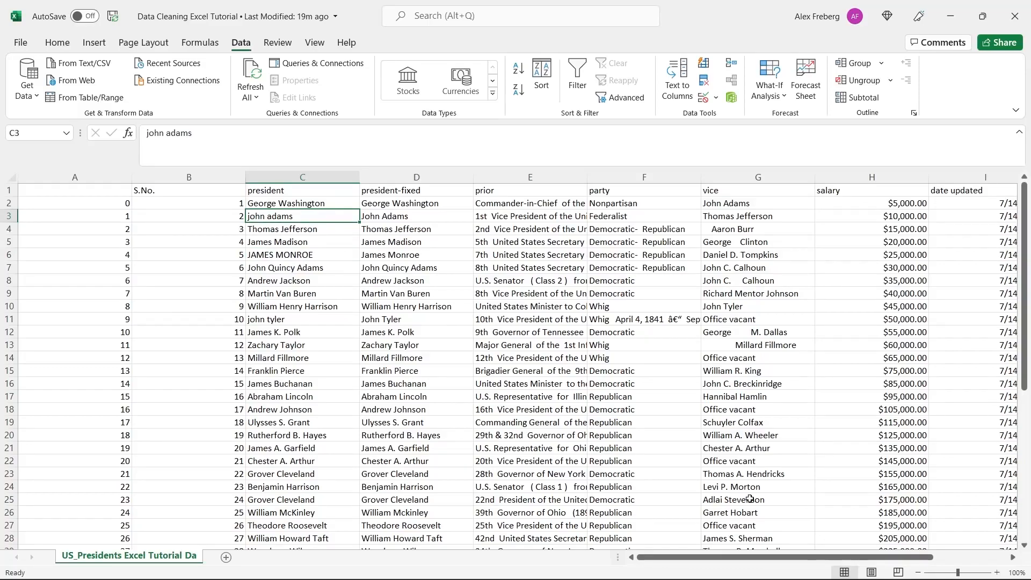
Step: Widen the prior column to read its full entries, and narrow it until it is only slightly wider than the neighbouring columns
left_click_drag(722, 561, 795, 561)
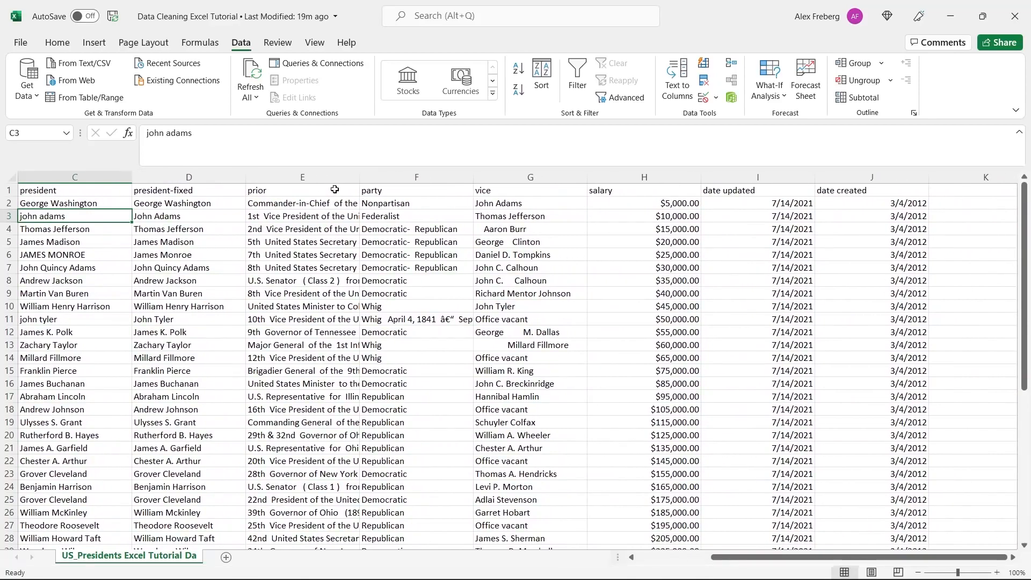
left_click(333, 190)
left_click_drag(359, 179, 538, 179)
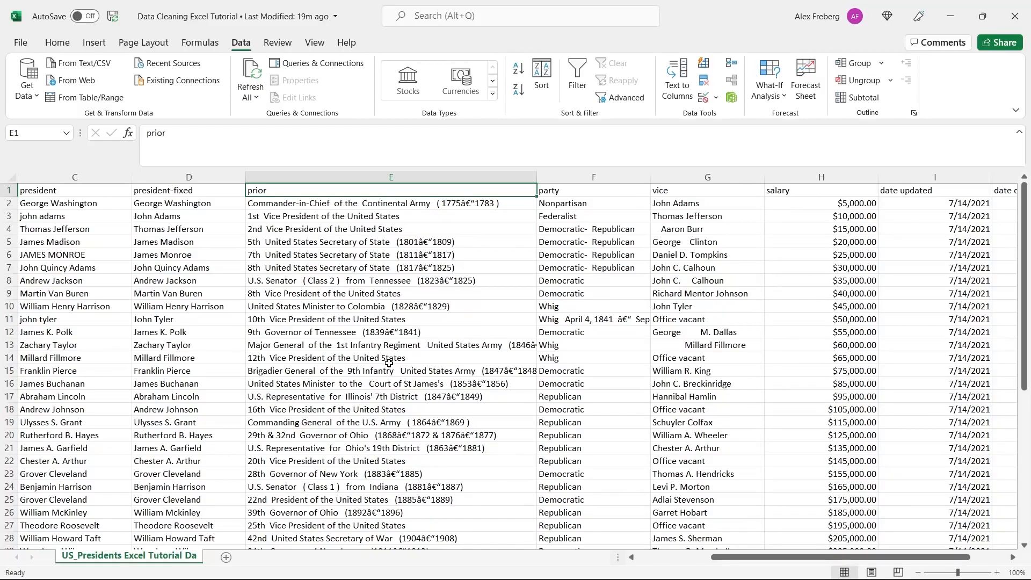
left_click_drag(535, 172, 401, 180)
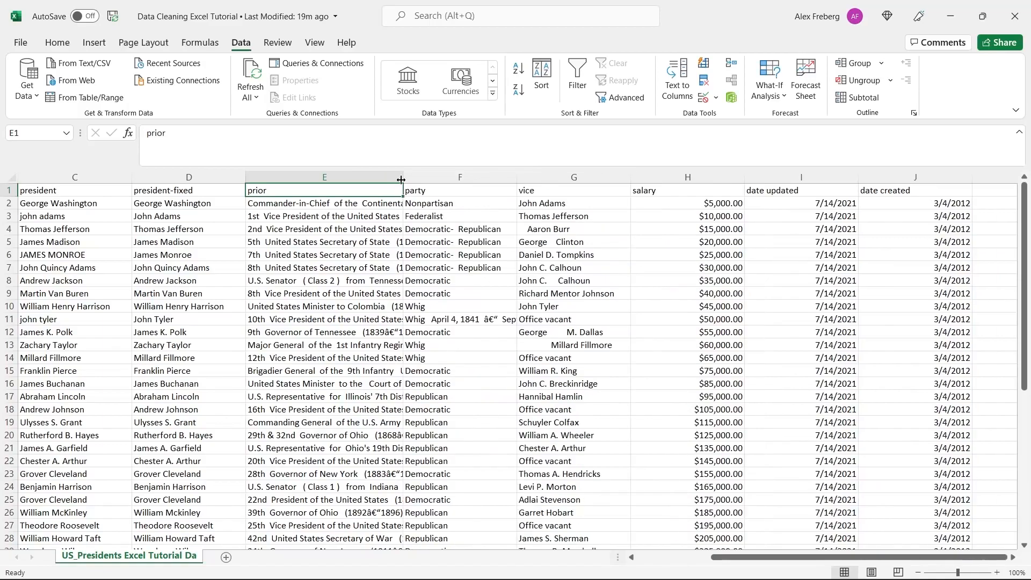
Step: Add filters to the header row of the whole dataset
left_click(460, 177)
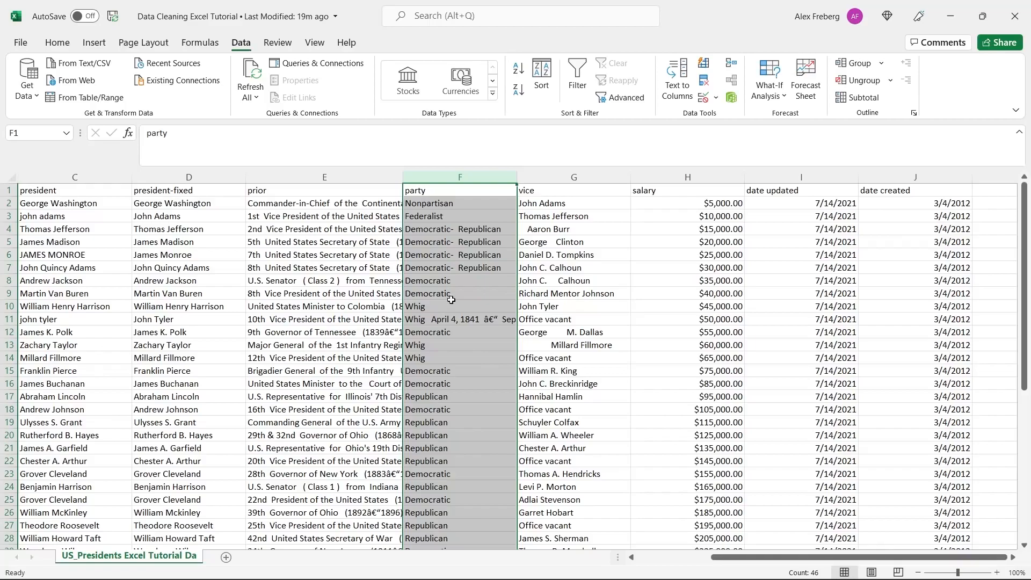
left_click(480, 302)
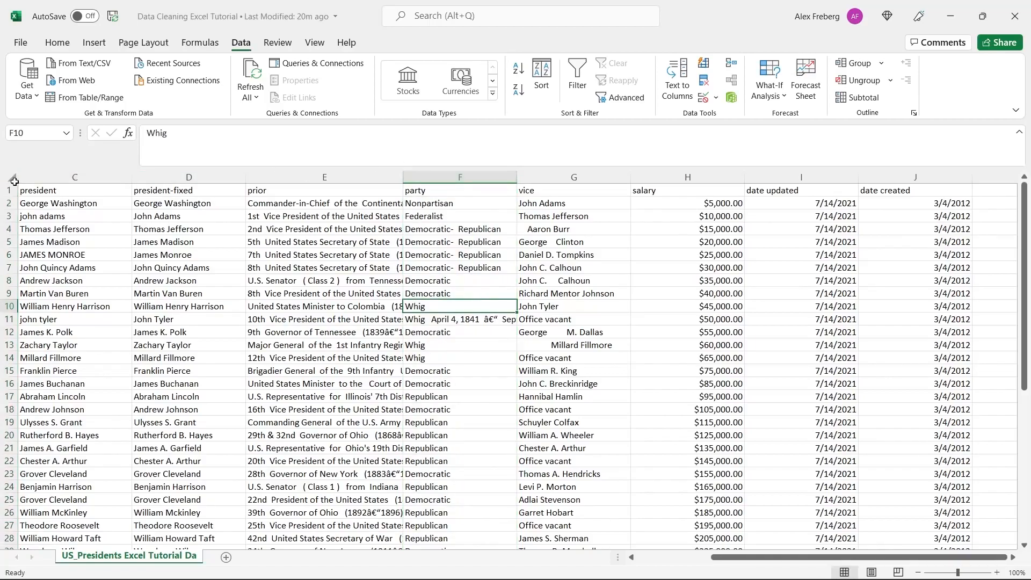
left_click(13, 179)
left_click(577, 75)
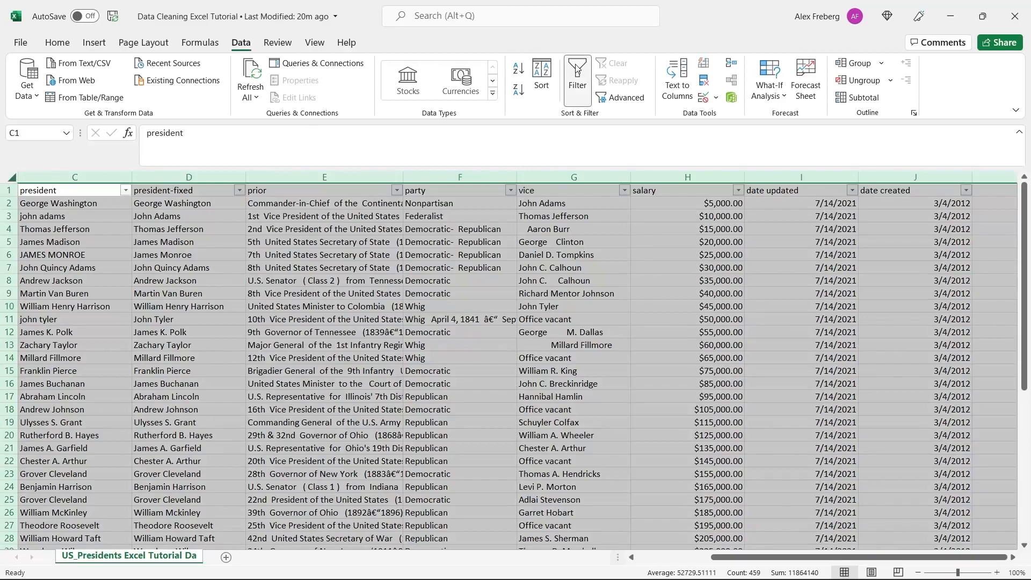
Step: Review the distinct party values and filter the party column to show only Republican and Republicans
left_click(512, 196)
left_click(511, 191)
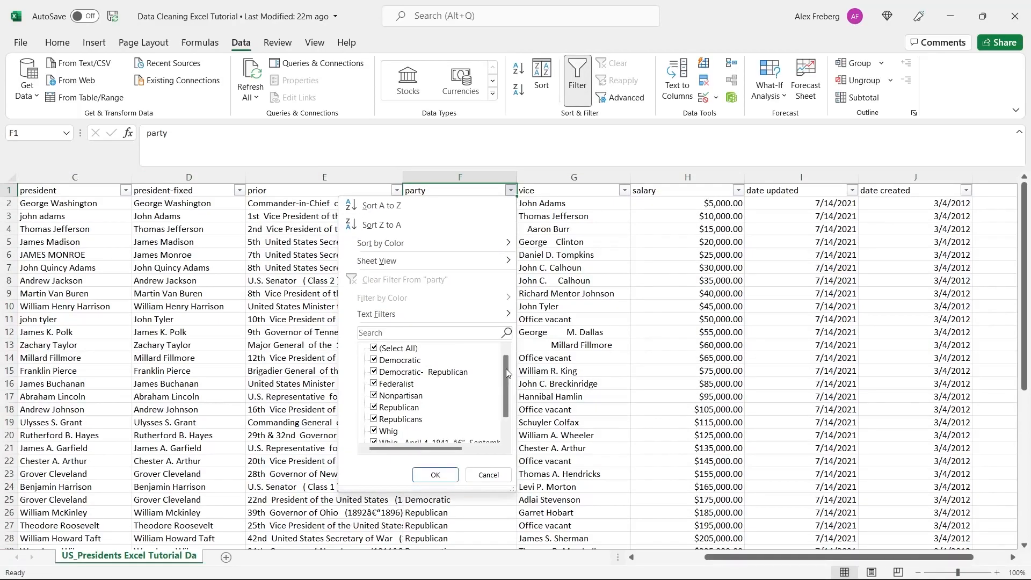
left_click_drag(506, 369, 506, 373)
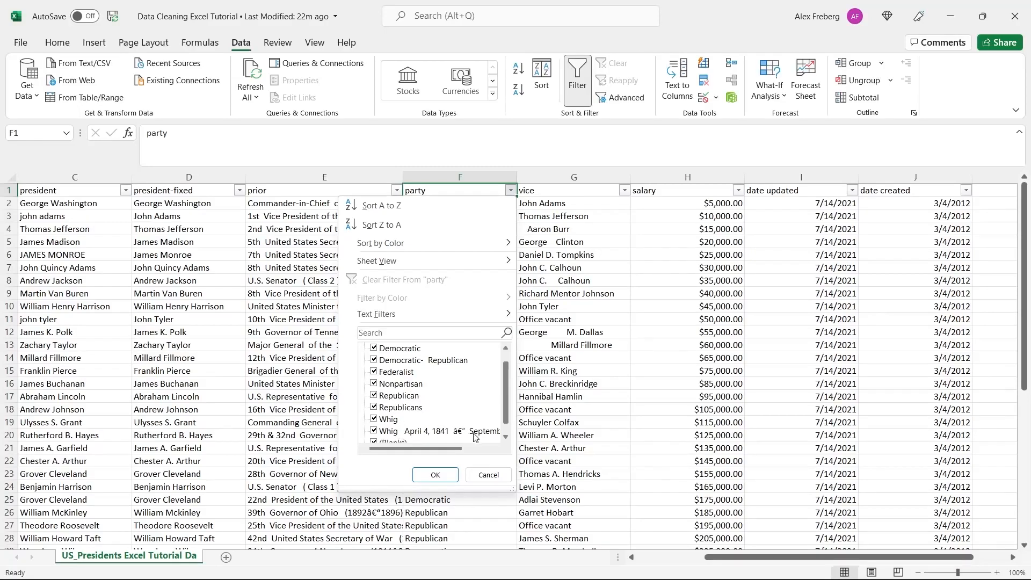
left_click_drag(504, 398, 504, 407)
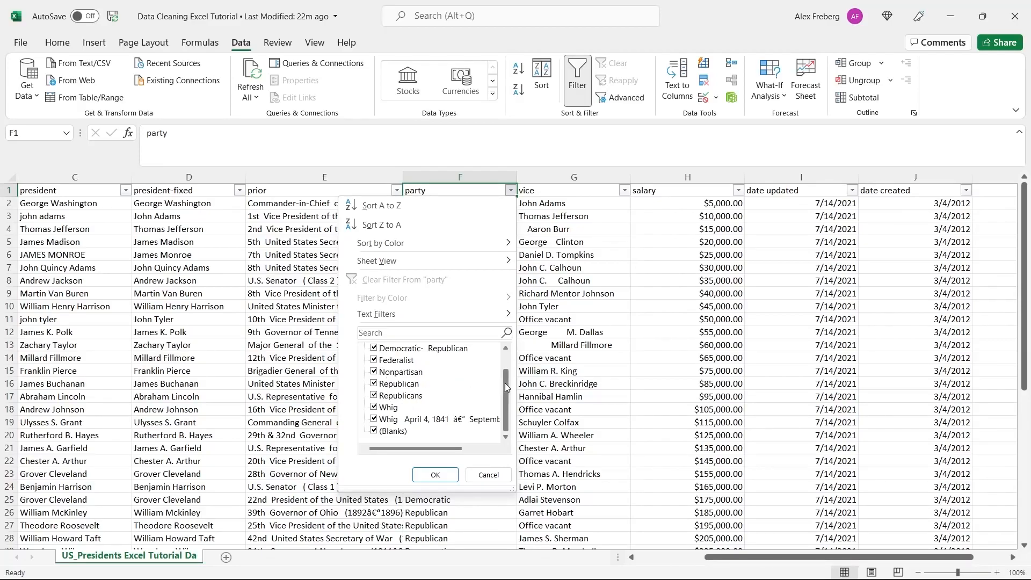
left_click_drag(505, 382, 507, 365)
left_click(402, 350)
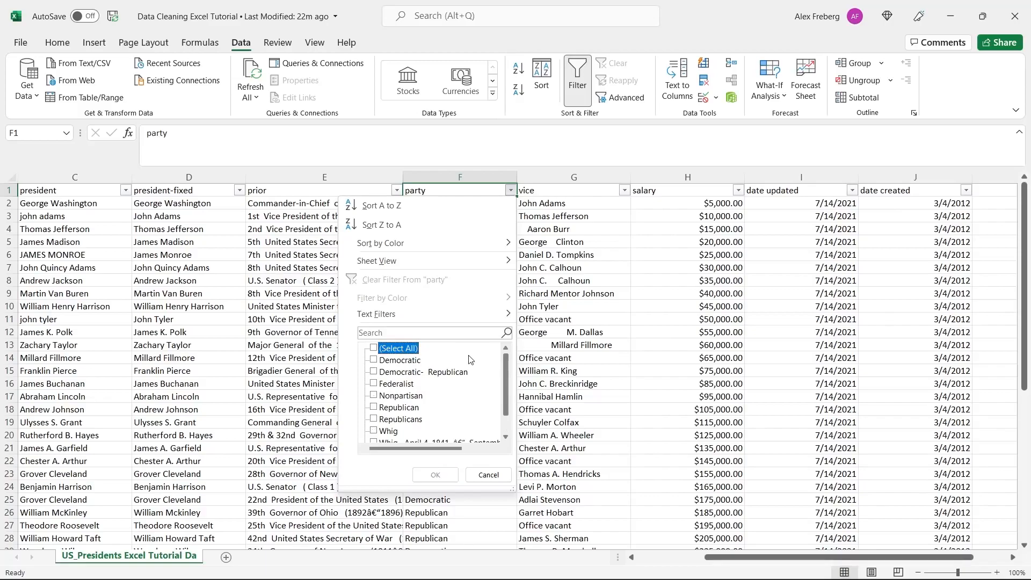
left_click_drag(504, 368, 505, 385)
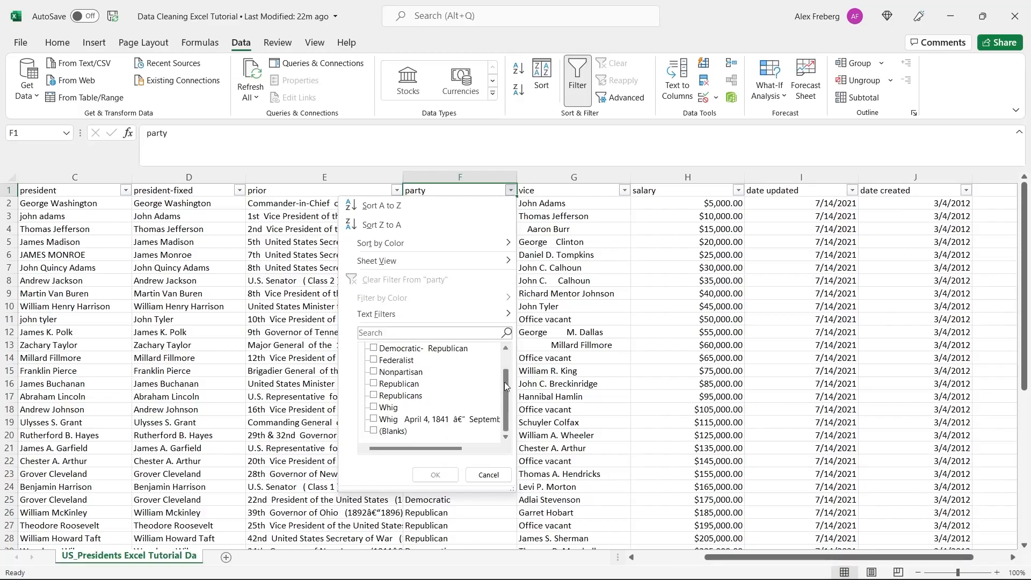
left_click(374, 383)
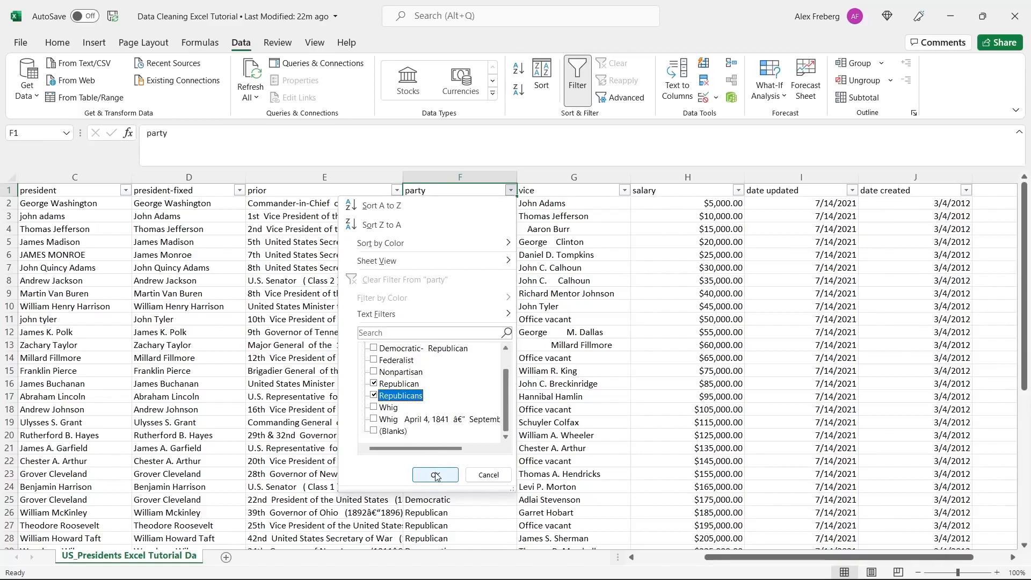
left_click(435, 475)
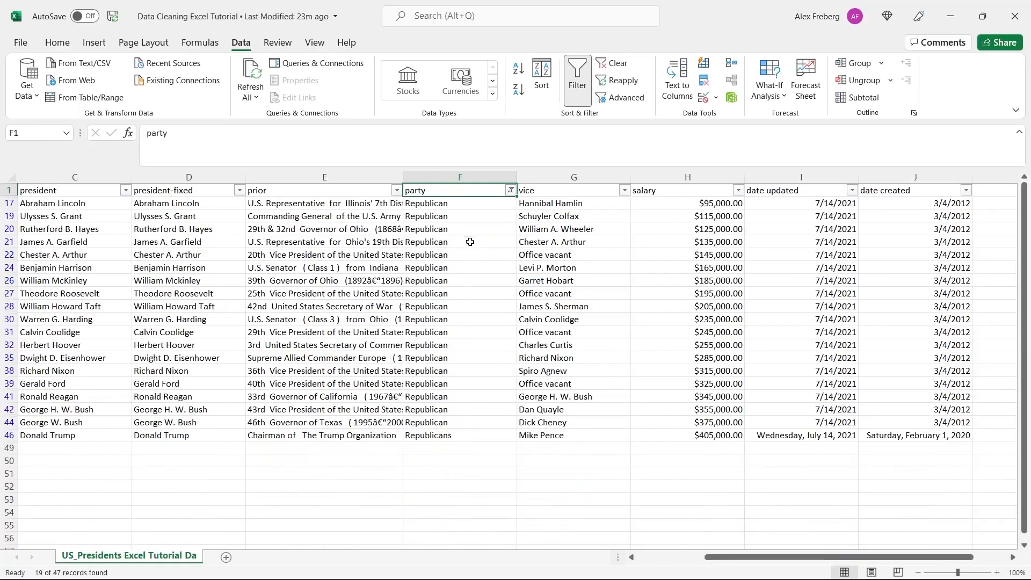
Step: Replace the Republicans entry in F46 with Republican by copying the party value from F44
left_click_drag(467, 203, 471, 448)
left_click(472, 441)
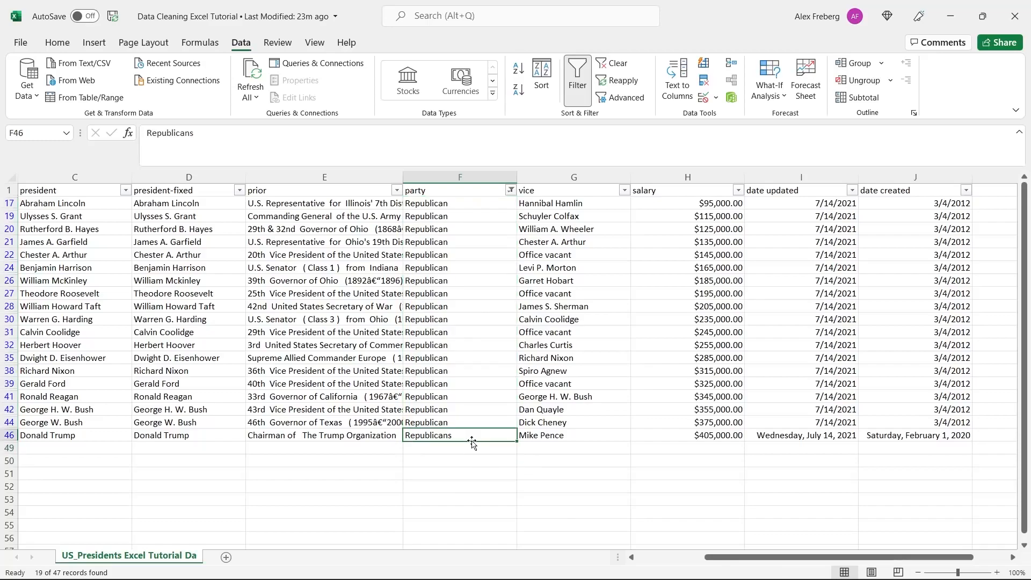
left_click(479, 423)
key("ctrl+c")
left_click(467, 435)
key("ctrl+v")
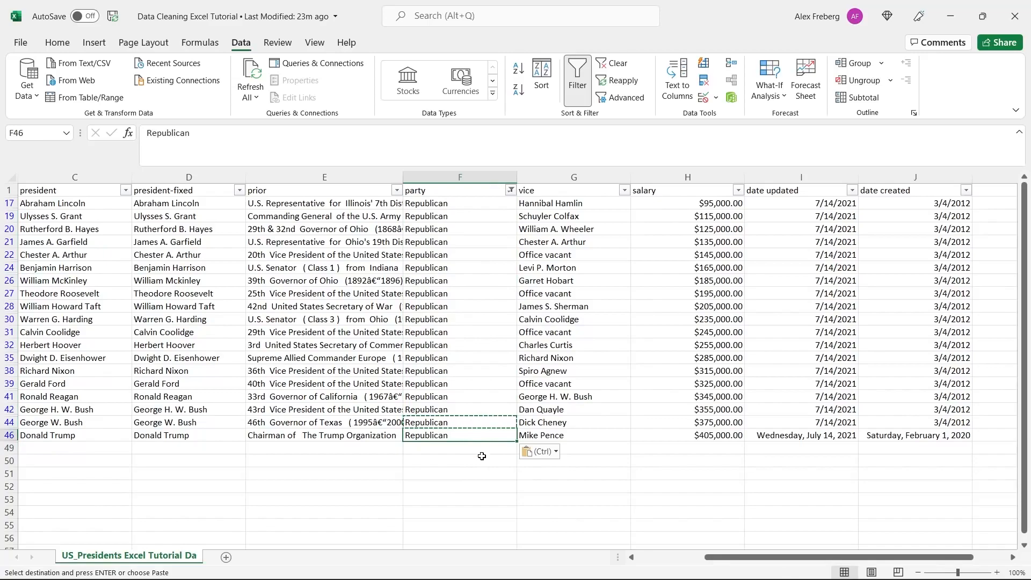
double_click(466, 450)
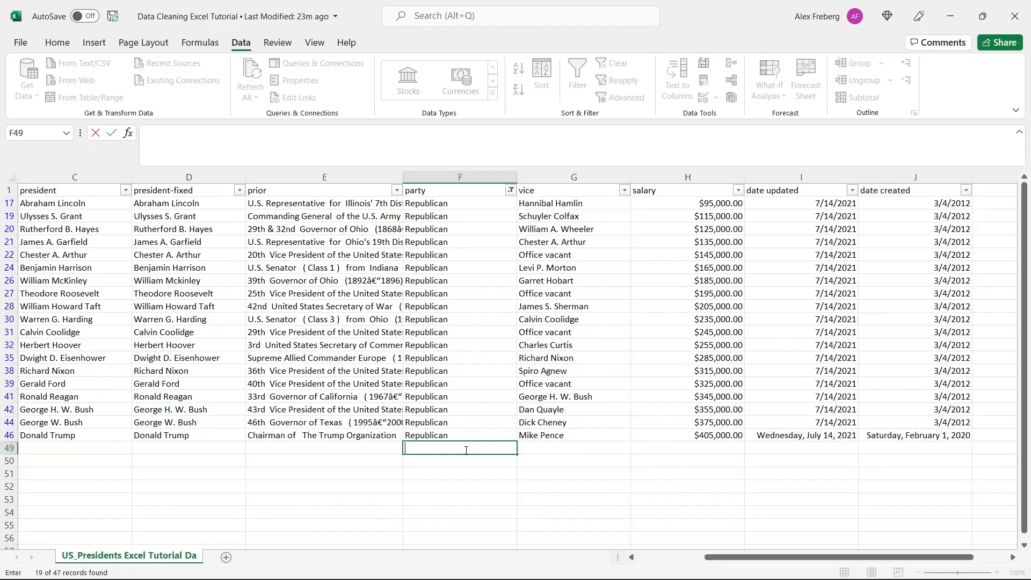
left_click(461, 460)
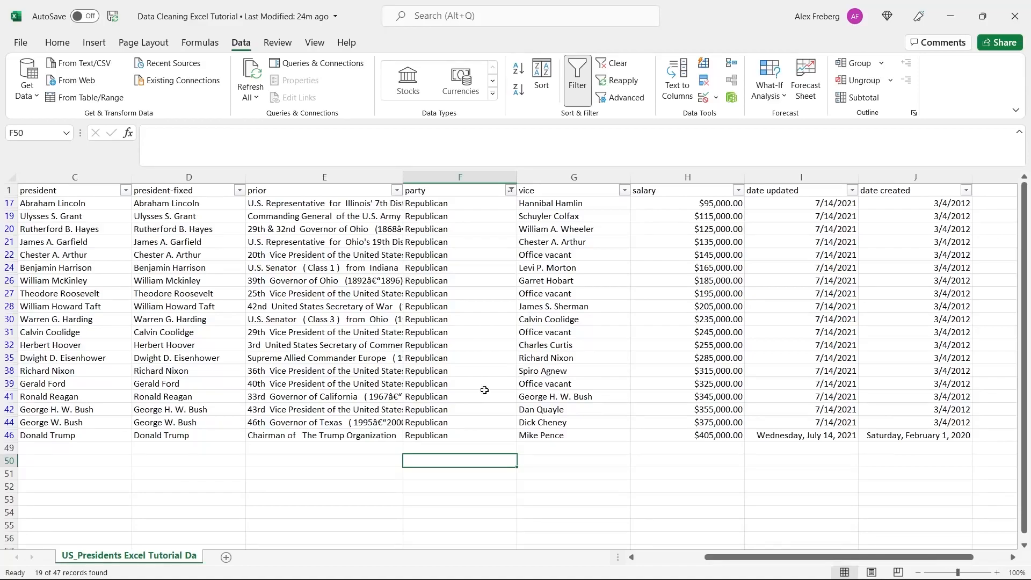
Step: Change the party filter to show only Whig and the Whig entry that includes dates, excluding Republican
left_click(510, 190)
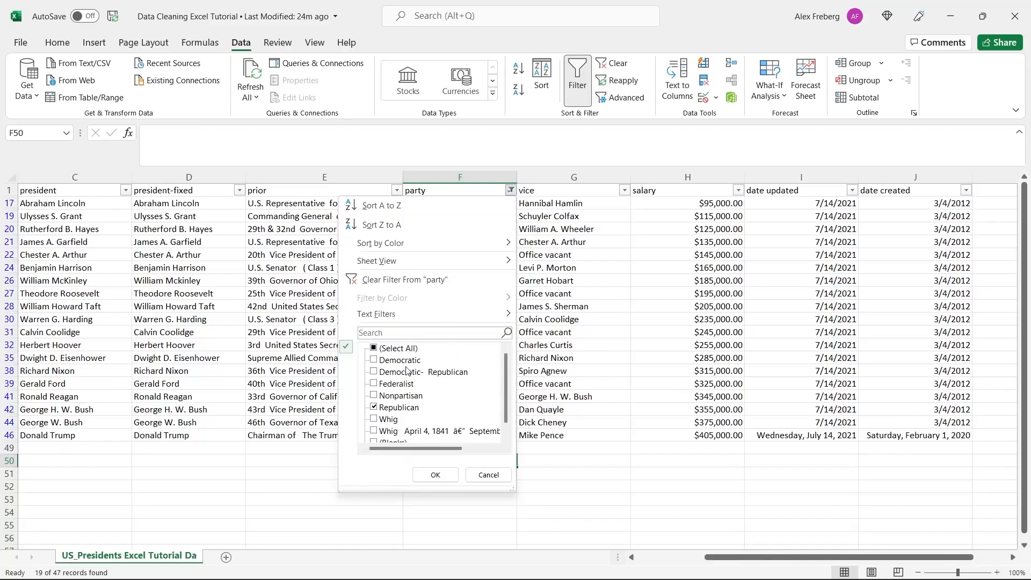
left_click(375, 410)
left_click(374, 419)
left_click(375, 431)
left_click(433, 475)
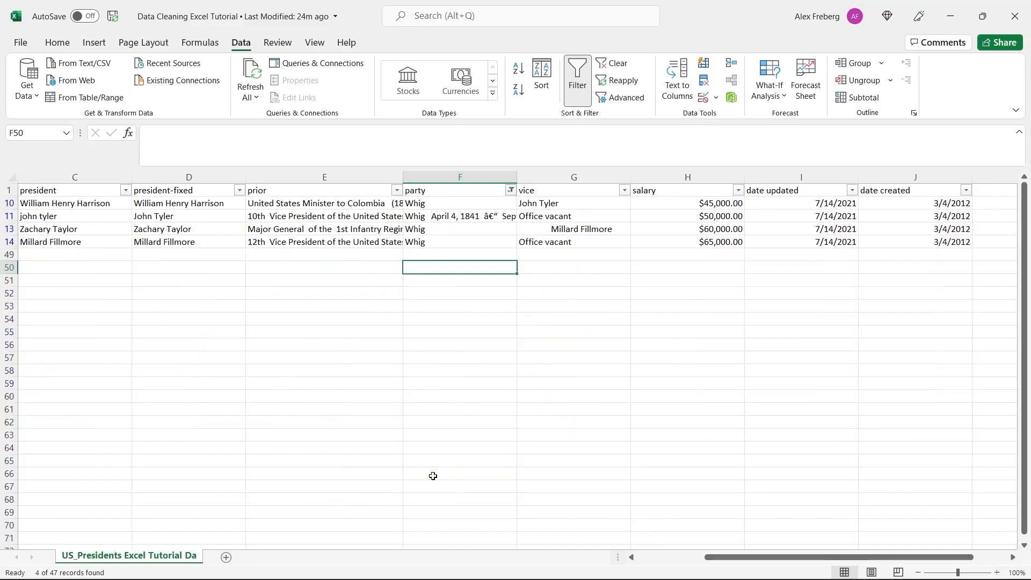
Step: Replace the Whig entry containing dates in F11 with plain Whig by copying the party value from F13
left_click(433, 215)
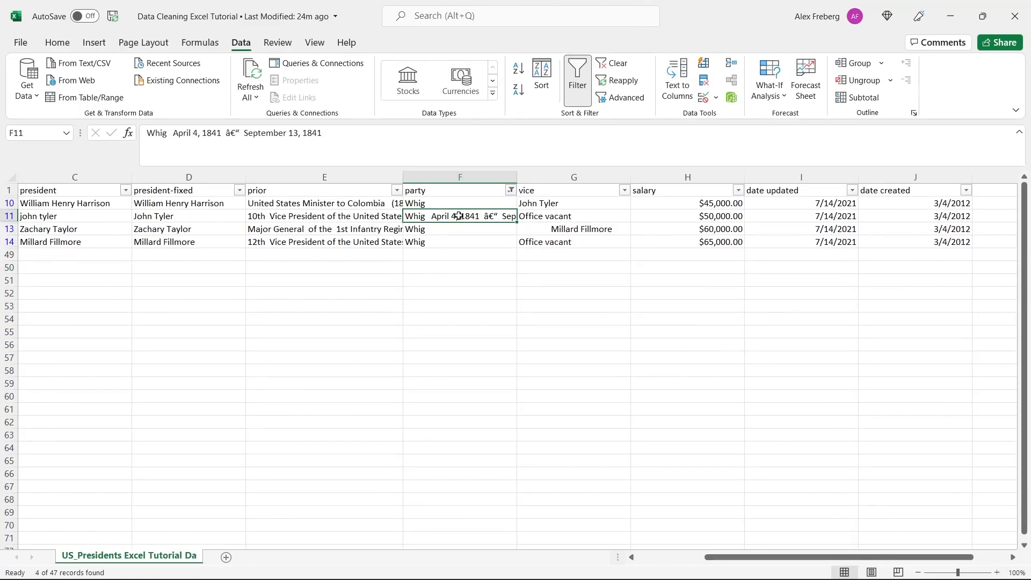
left_click(457, 232)
key("ctrl+c")
left_click(462, 215)
key("ctrl+v")
left_click(461, 244)
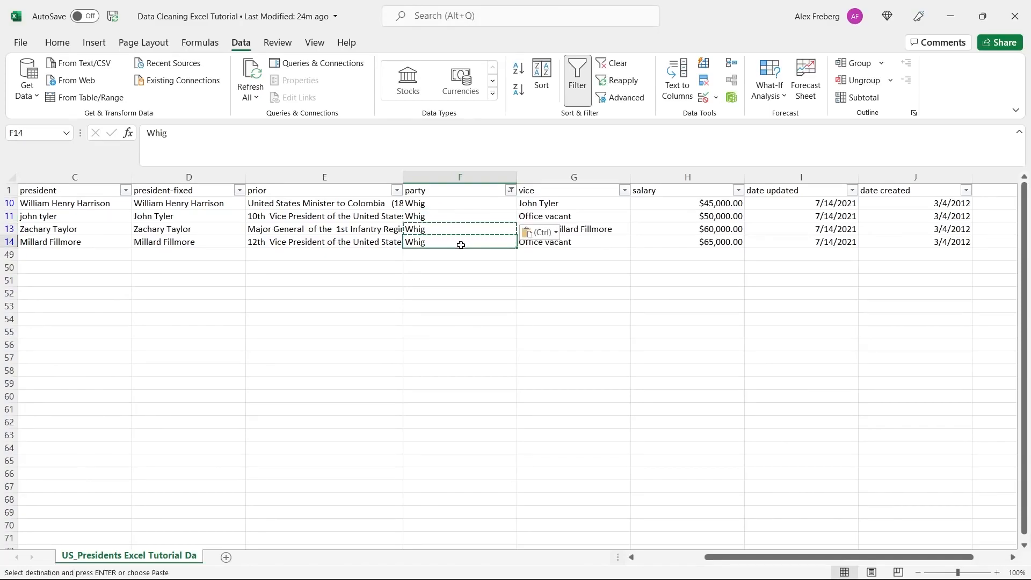
double_click(460, 257)
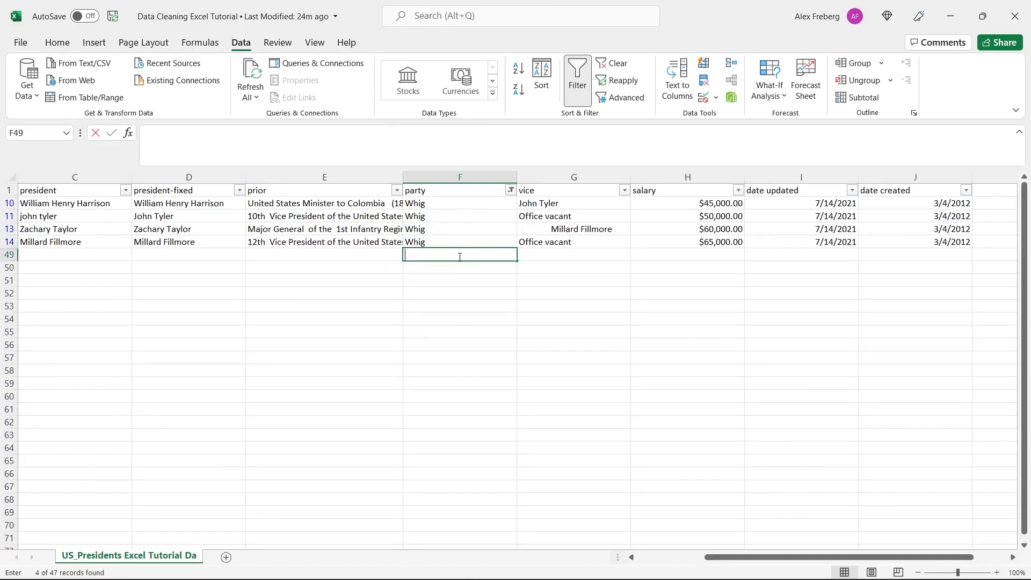
Step: Filter the party column to show only the blank entries
left_click(511, 190)
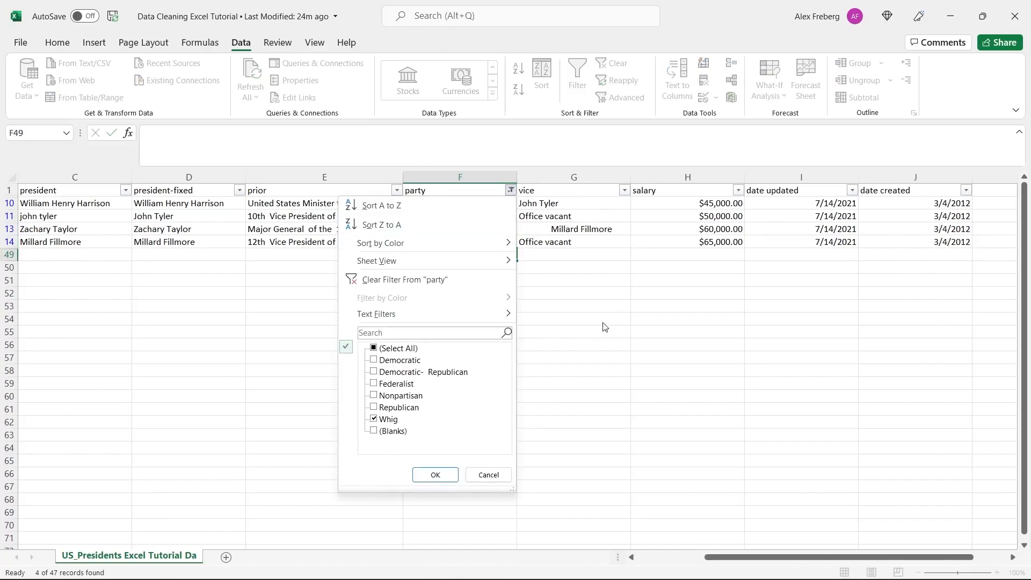
left_click(411, 350)
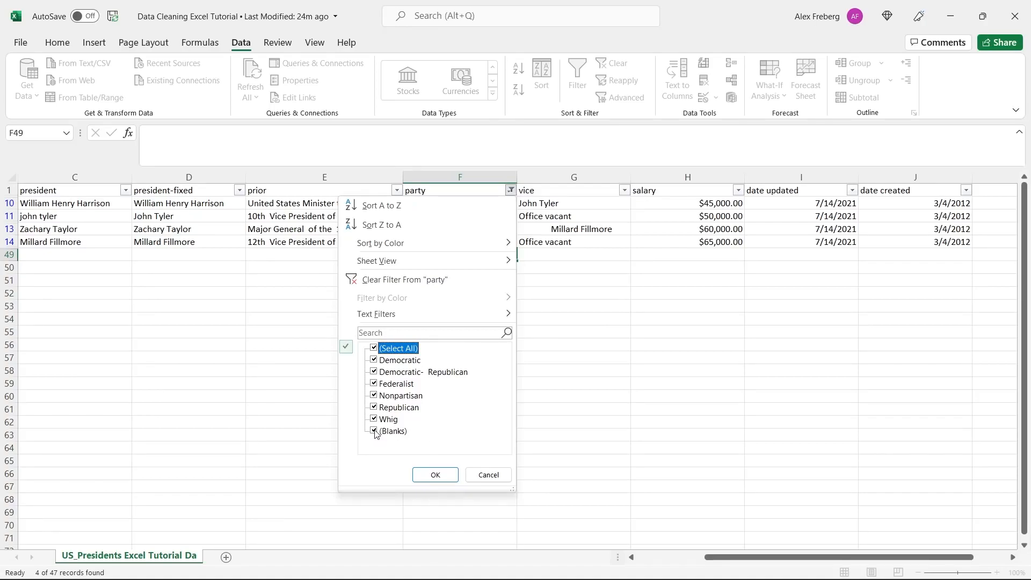
left_click(374, 348)
left_click(375, 431)
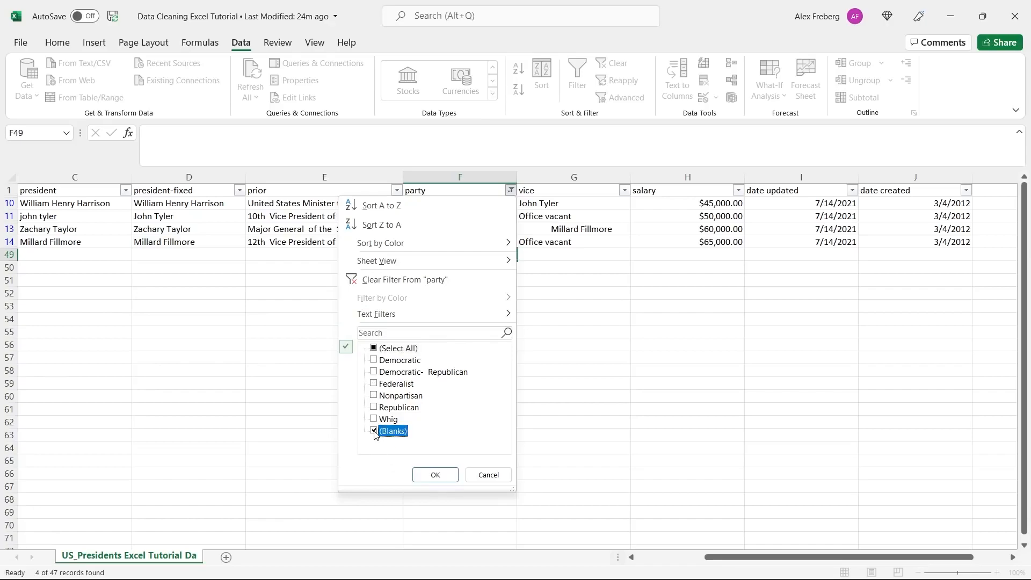
left_click(436, 474)
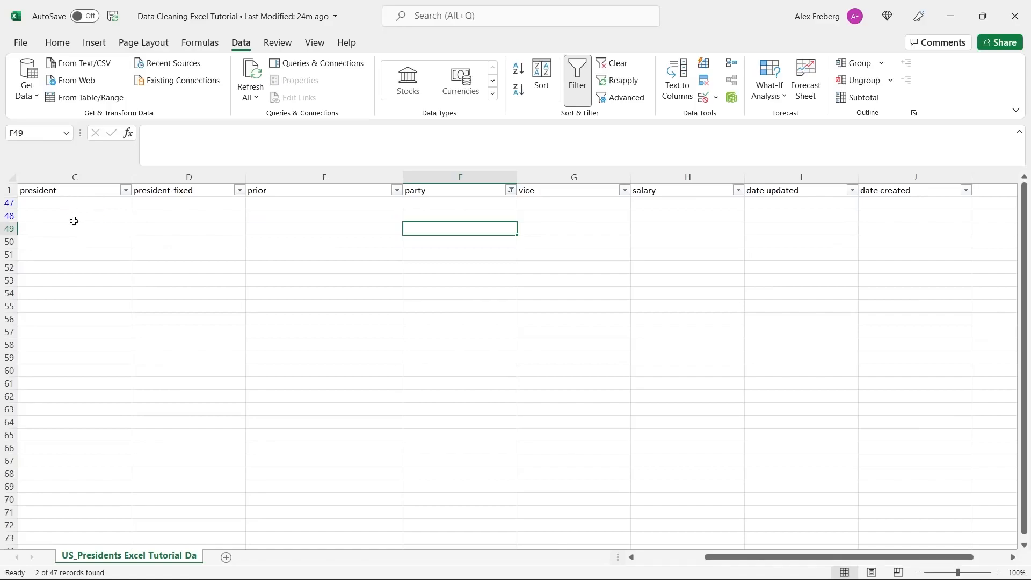
Step: Reset the party filter to include all values
left_click(511, 191)
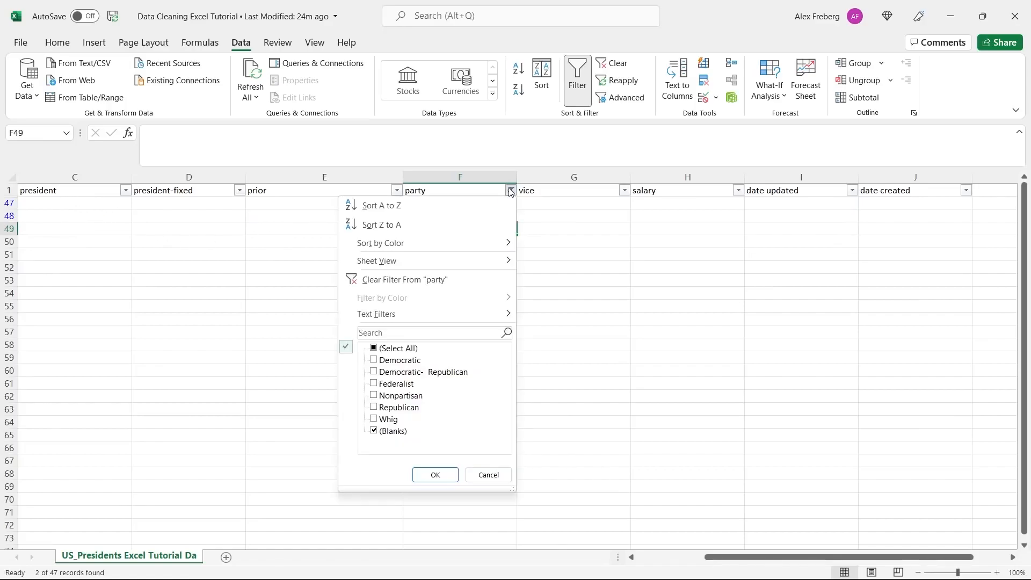
left_click(400, 349)
left_click(435, 475)
Step: Examine rows 47 and 48 below the data and the Democratic- Republican party entries in F4:F7
scroll(442, 396, "down", 4)
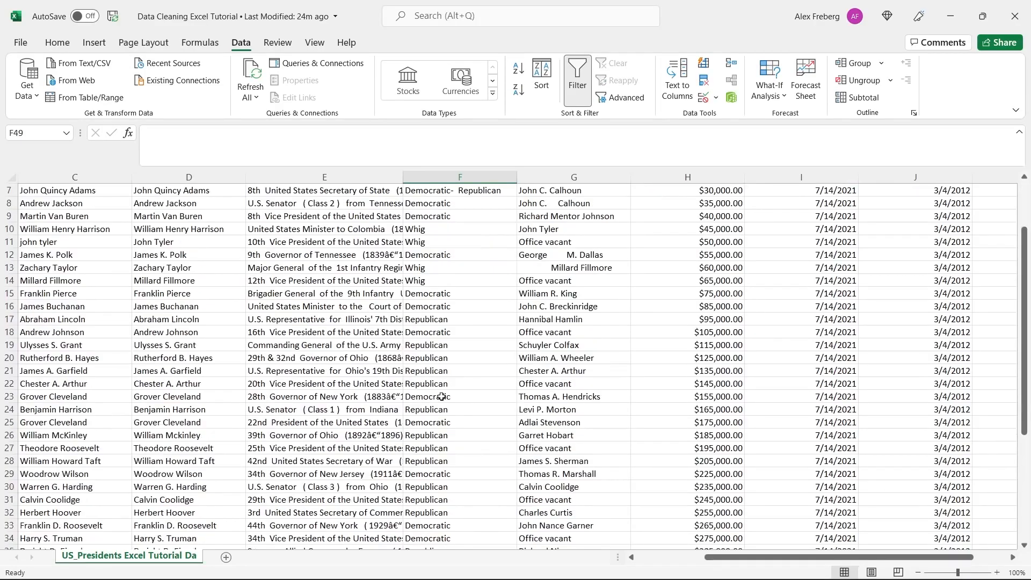
scroll(442, 397, "down", 5)
left_click_drag(108, 435, 622, 448)
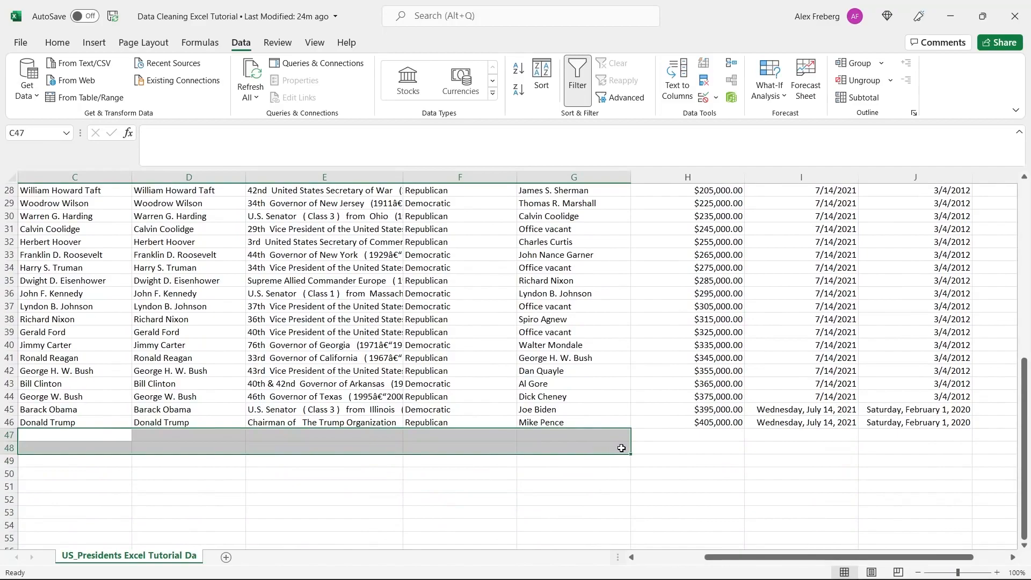
left_click(665, 445)
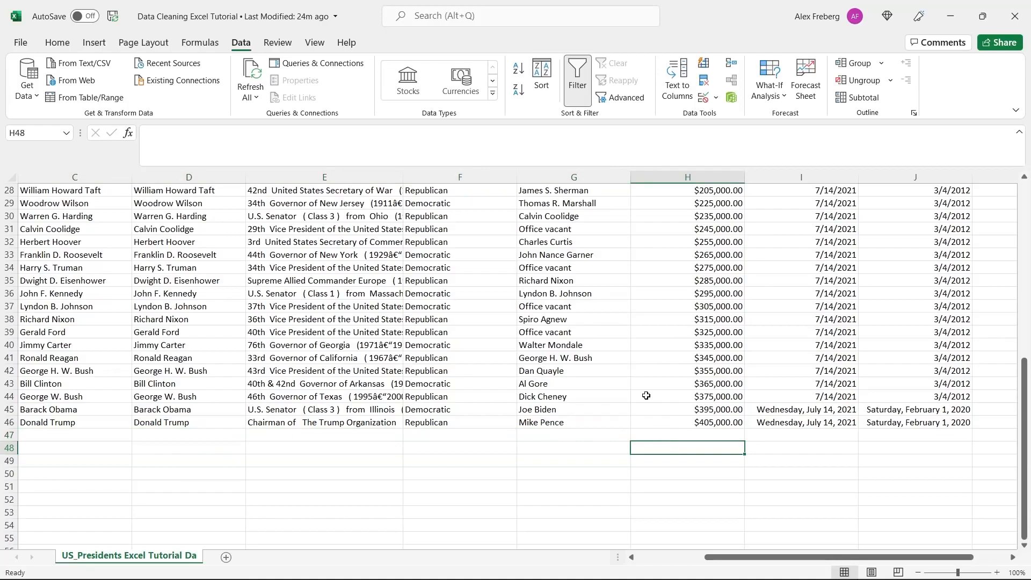
scroll(500, 381, "up", 9)
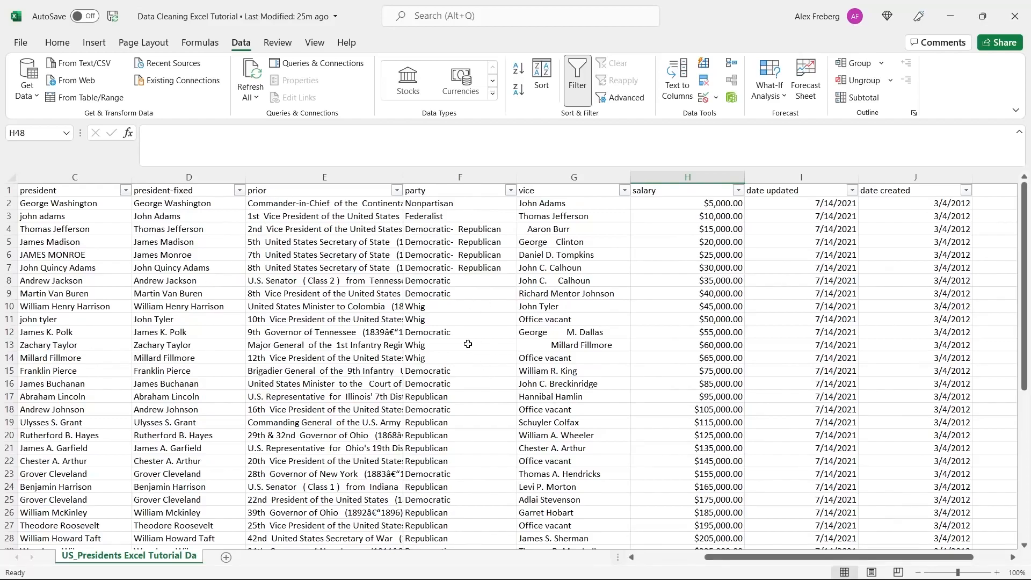
left_click(478, 226)
left_click_drag(478, 227, 482, 267)
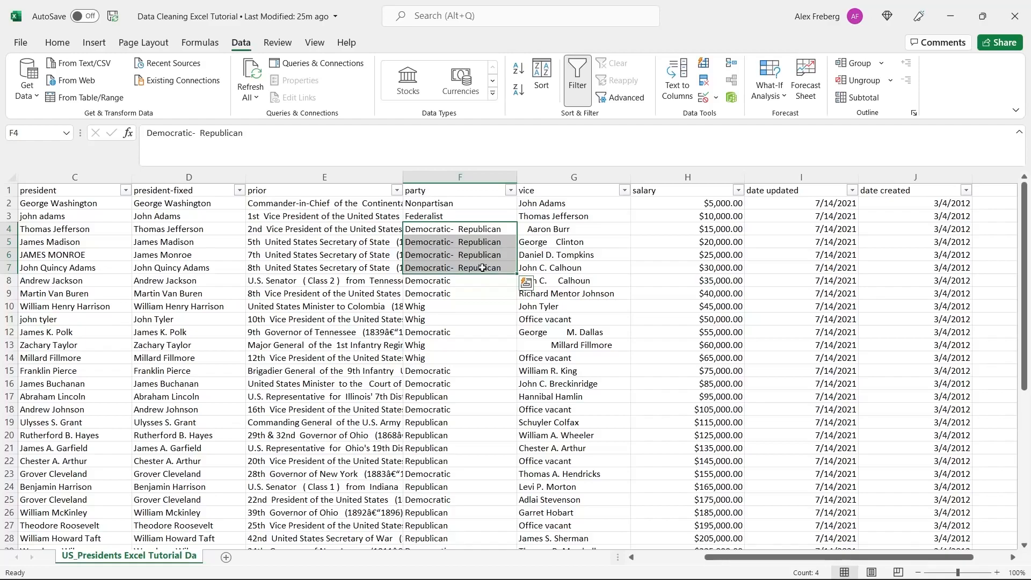
left_click(618, 245)
Step: Insert a blank column between the vice and salary columns
left_click(678, 182)
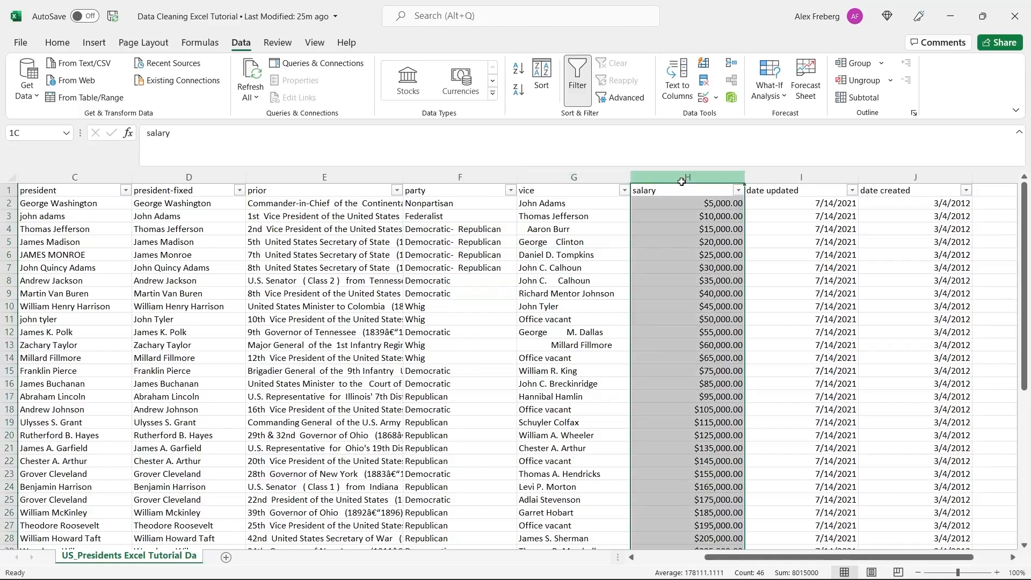
right_click(681, 181)
left_click(716, 296)
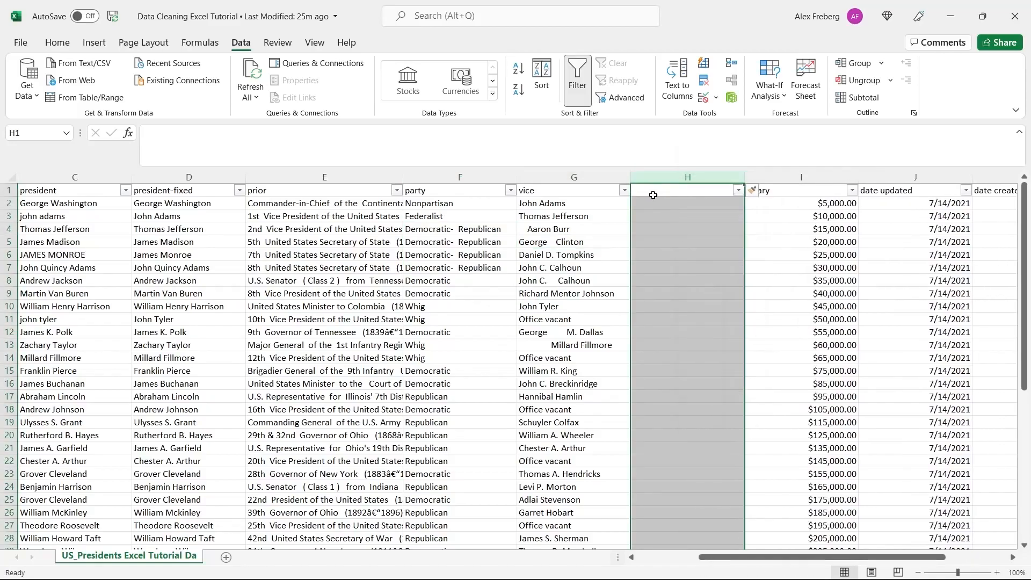
Step: Enter =TRIM(G2) in H2 and fill the formula down the new column for all records
left_click(646, 205)
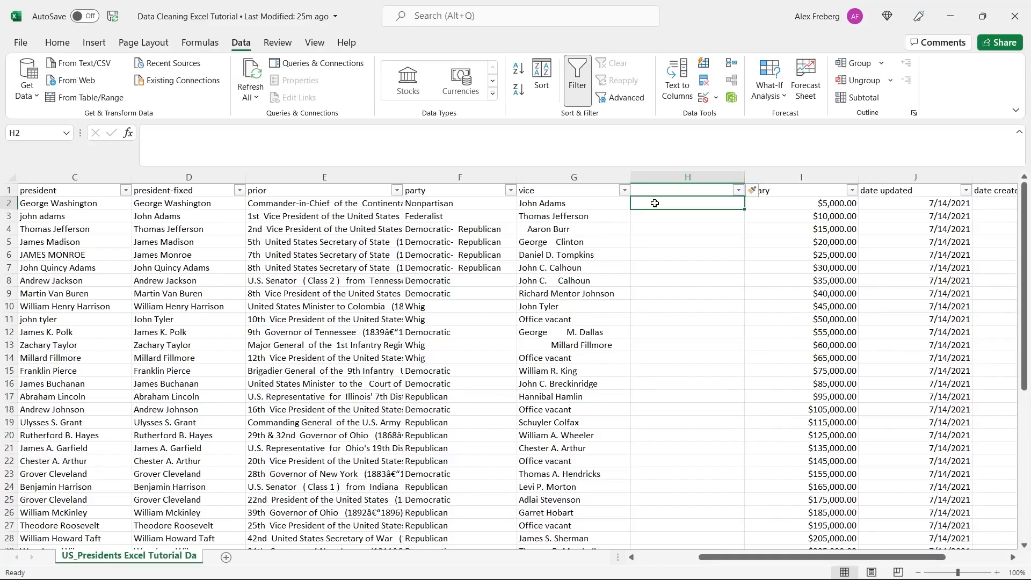
type("=trim")
key("Tab")
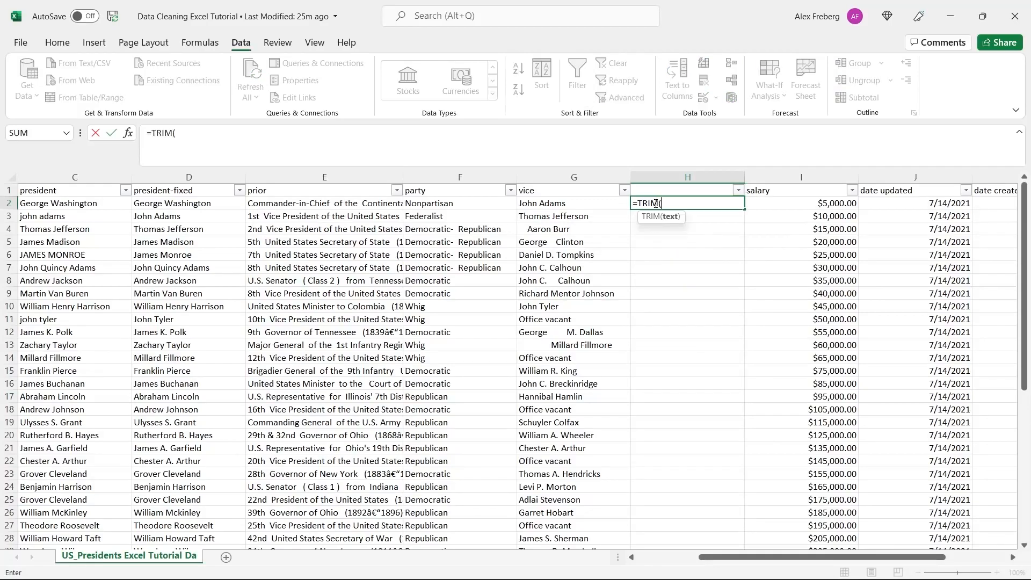
left_click(585, 204)
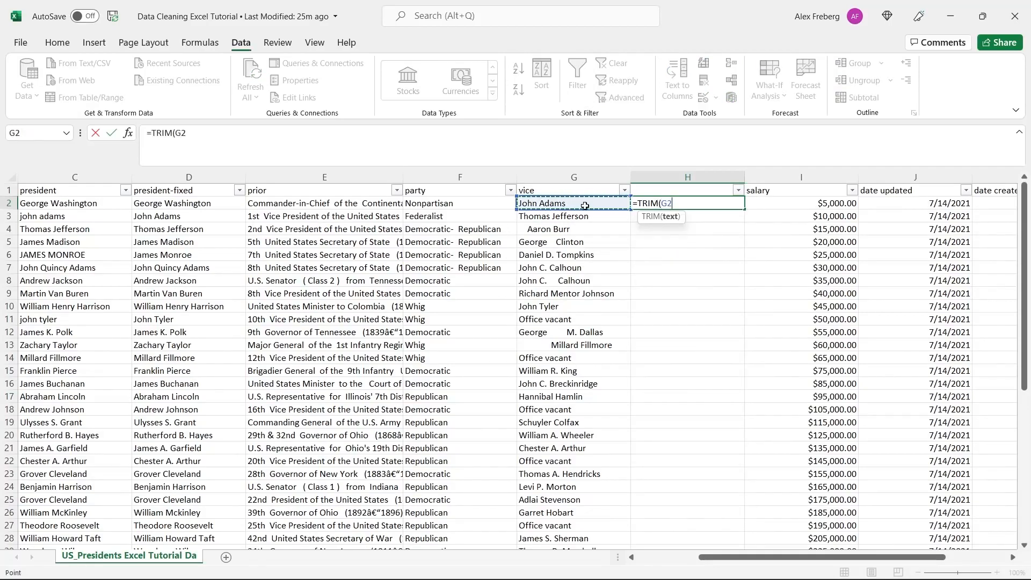
type(")")
key("Return")
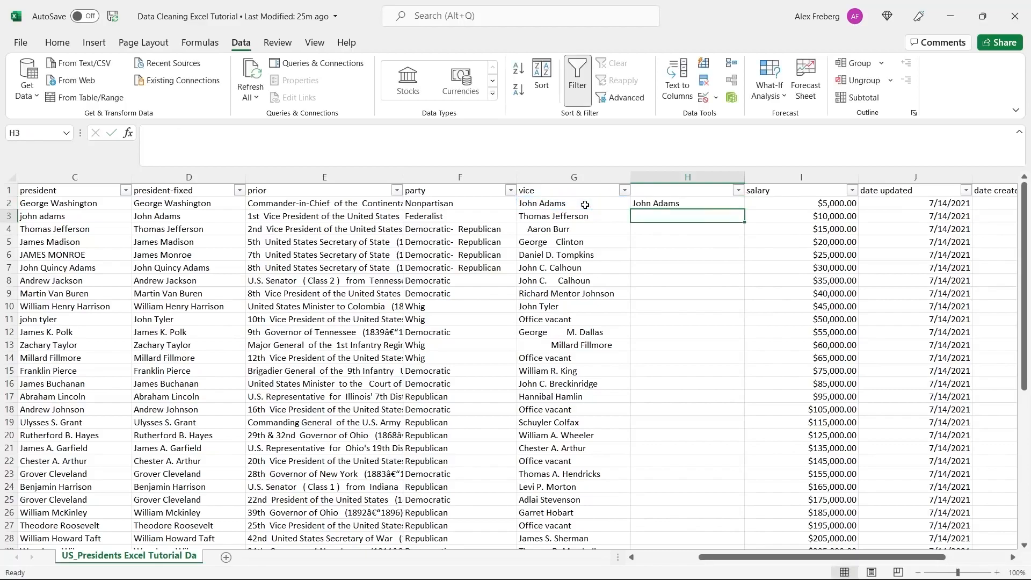
left_click(689, 203)
double_click(744, 209)
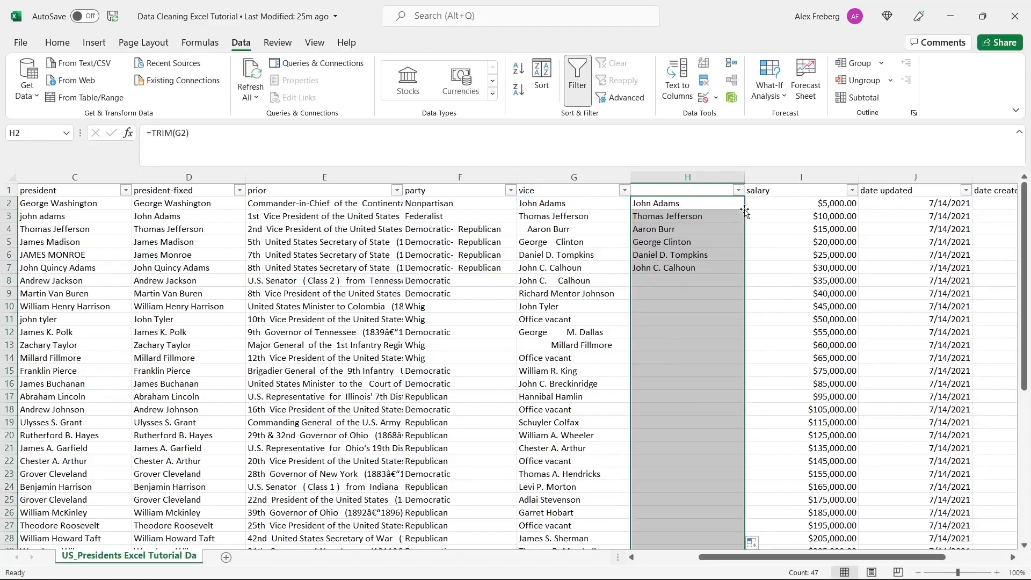
left_click(716, 252)
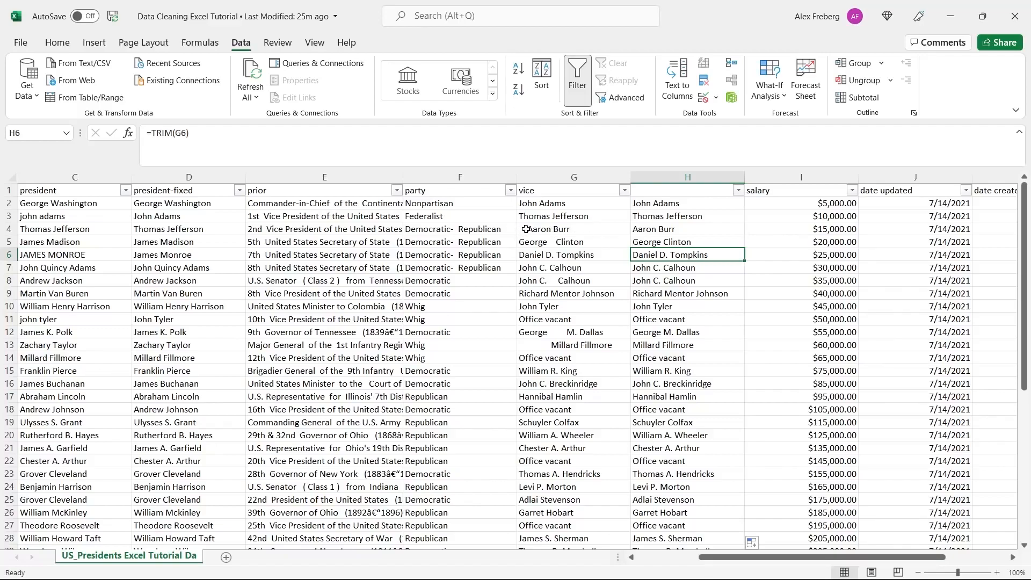
Step: Examine the spacing within the original vice entries in G5, G8 and G7
left_click(556, 243)
double_click(556, 243)
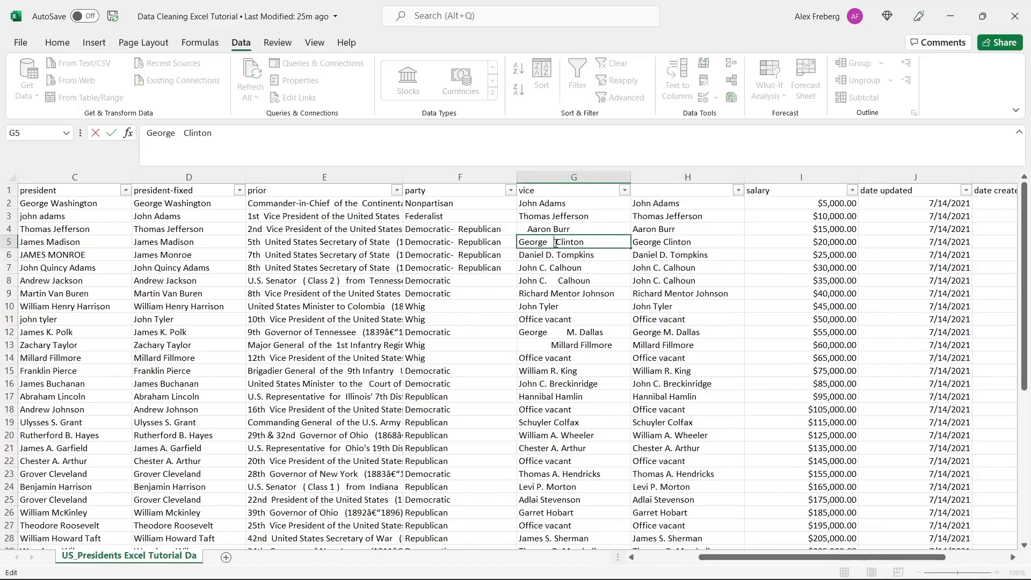
left_click(560, 278)
double_click(560, 278)
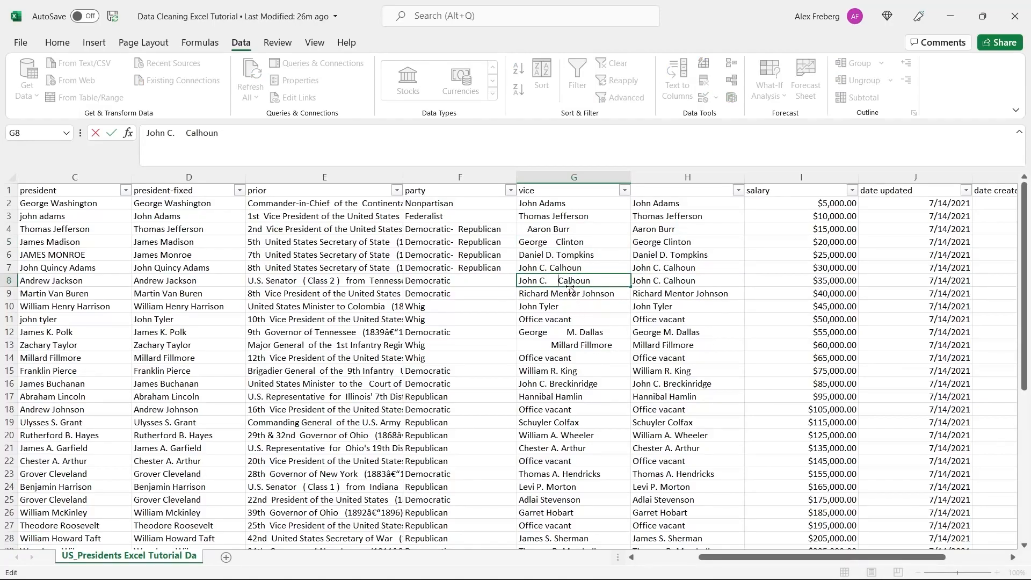
left_click(588, 323)
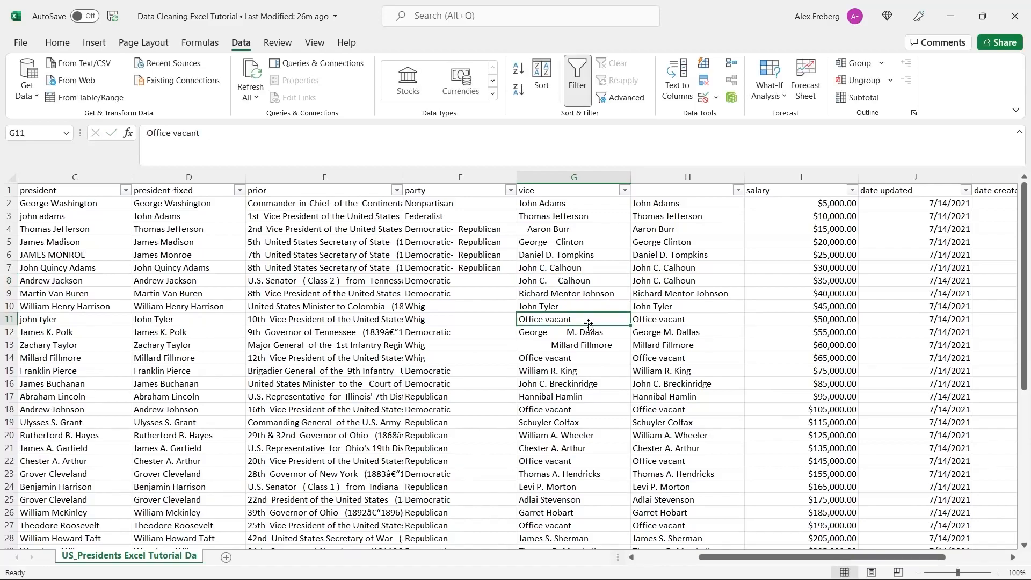
double_click(591, 268)
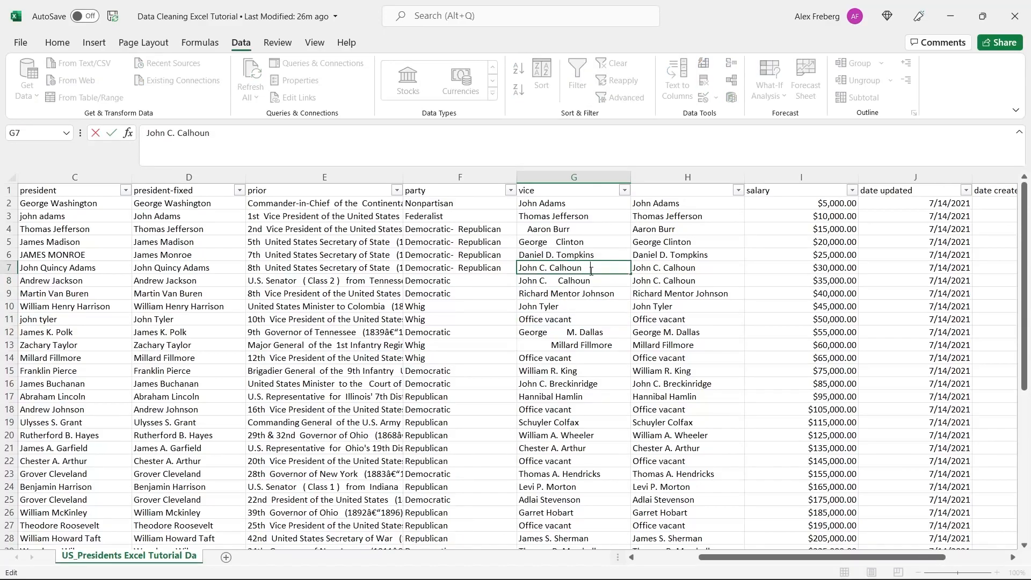
left_click(585, 320)
left_click(590, 267)
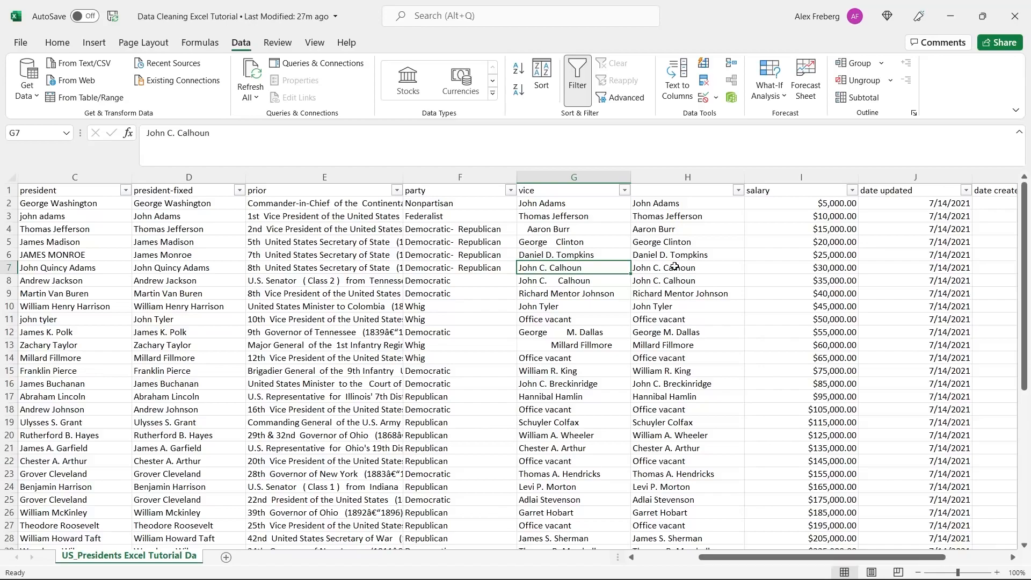
Step: Enter vice-fixed as the header of column H
left_click(687, 192)
type("vice")
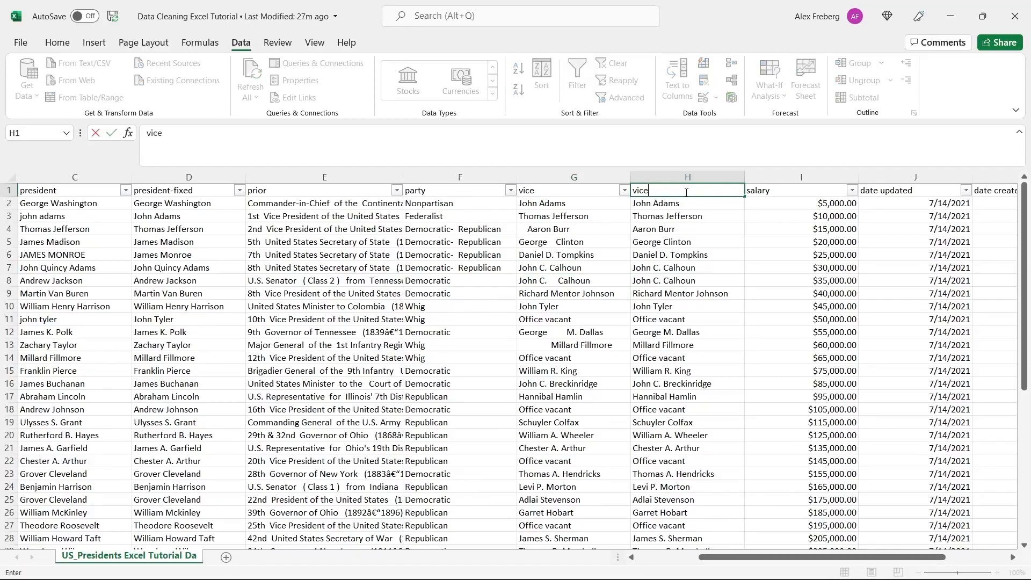
type("-fixed")
left_click(688, 237)
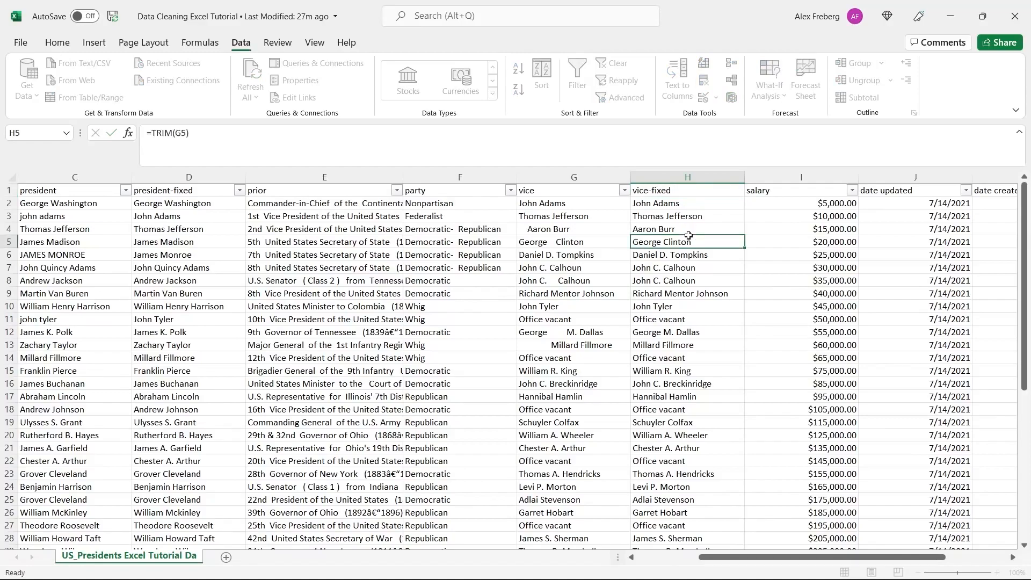
Step: Change the number format of the entire salary column to Number
left_click_drag(758, 564, 832, 540)
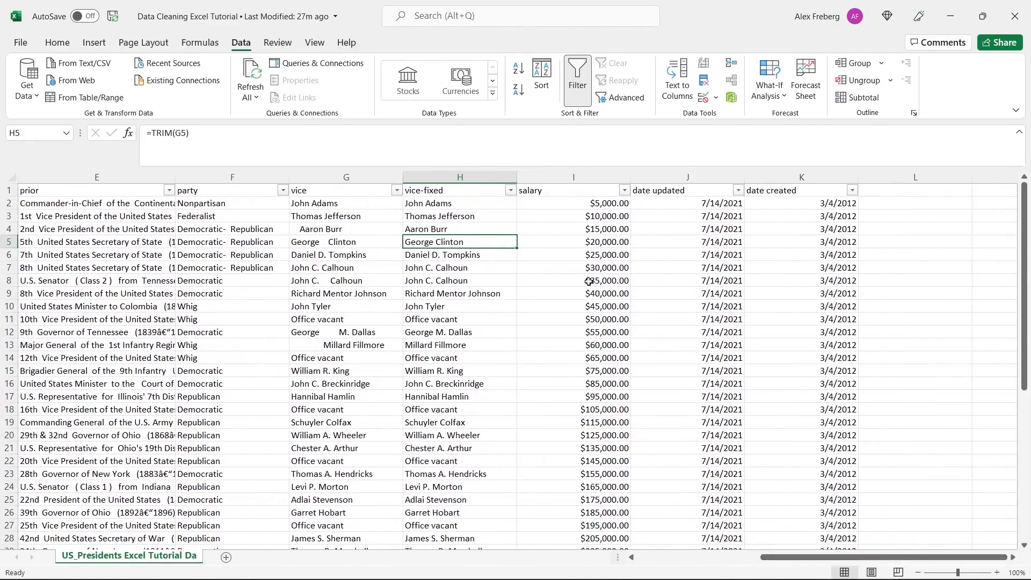
left_click(897, 220)
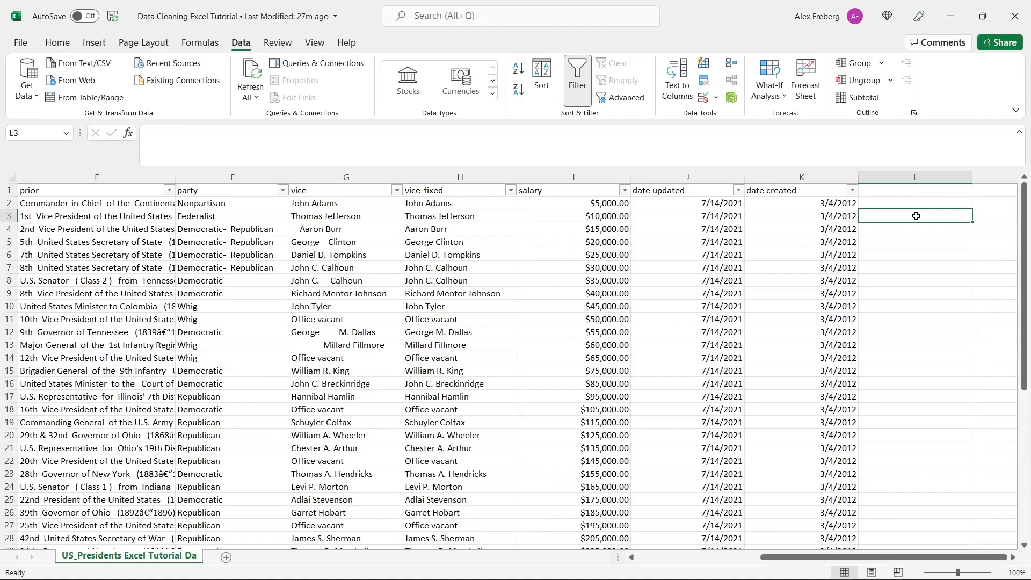
left_click(590, 176)
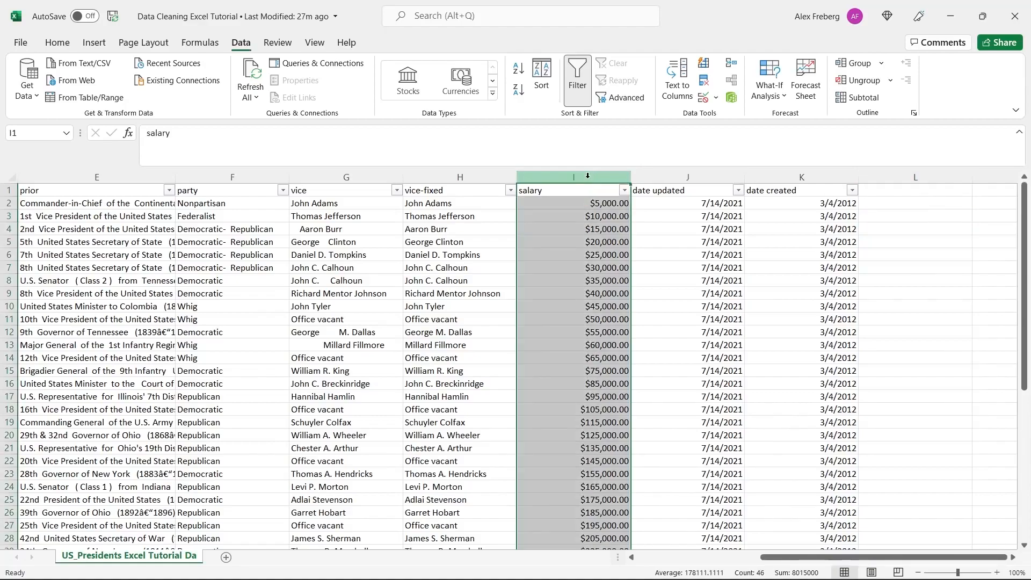
left_click(65, 44)
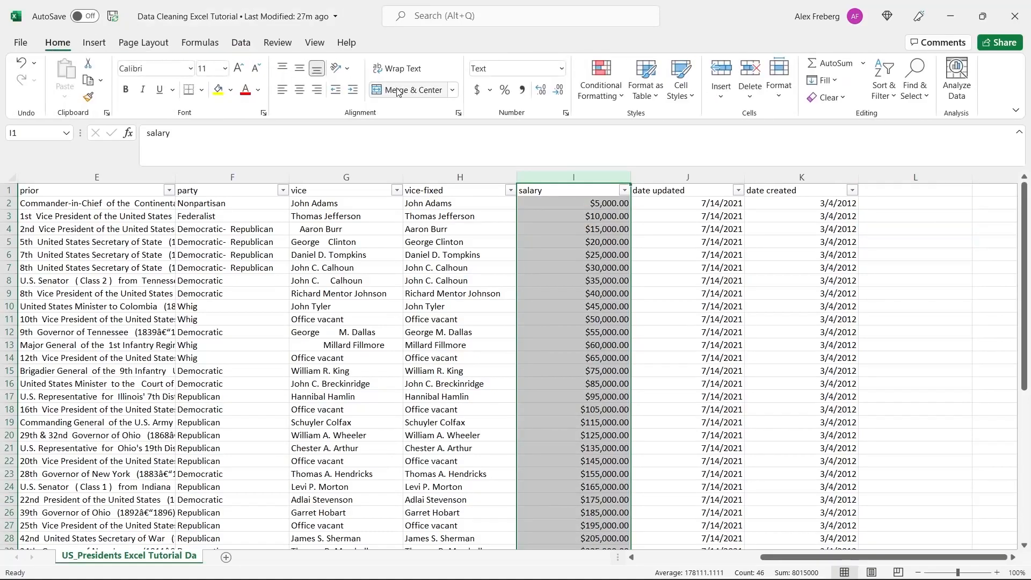
left_click(583, 213)
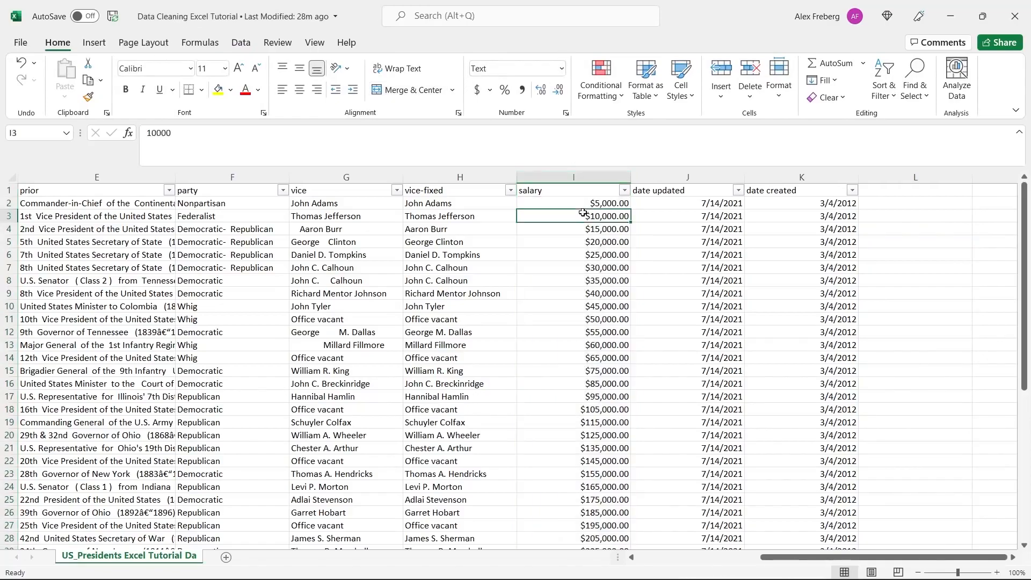
left_click(585, 179)
left_click(561, 68)
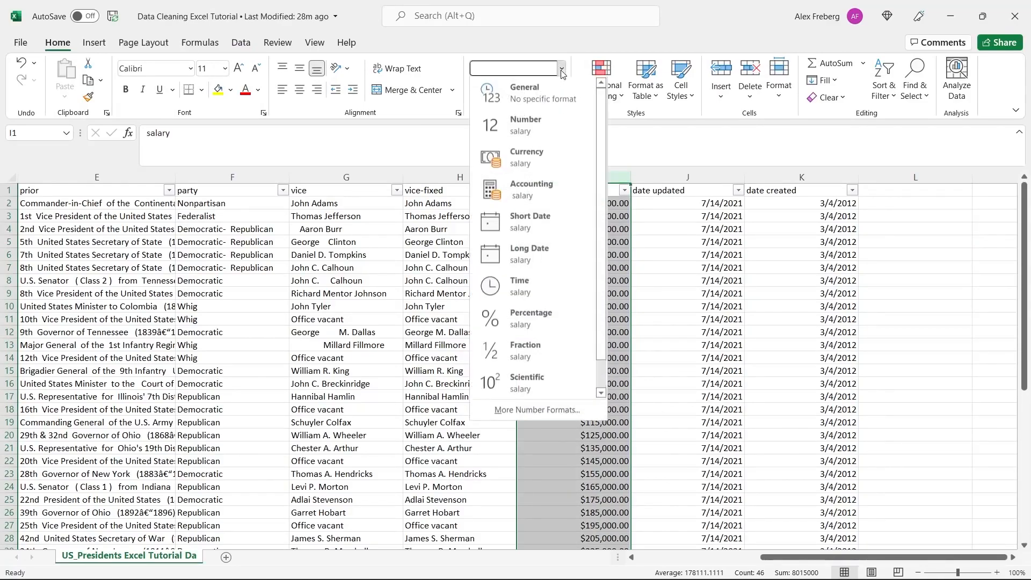
left_click(552, 121)
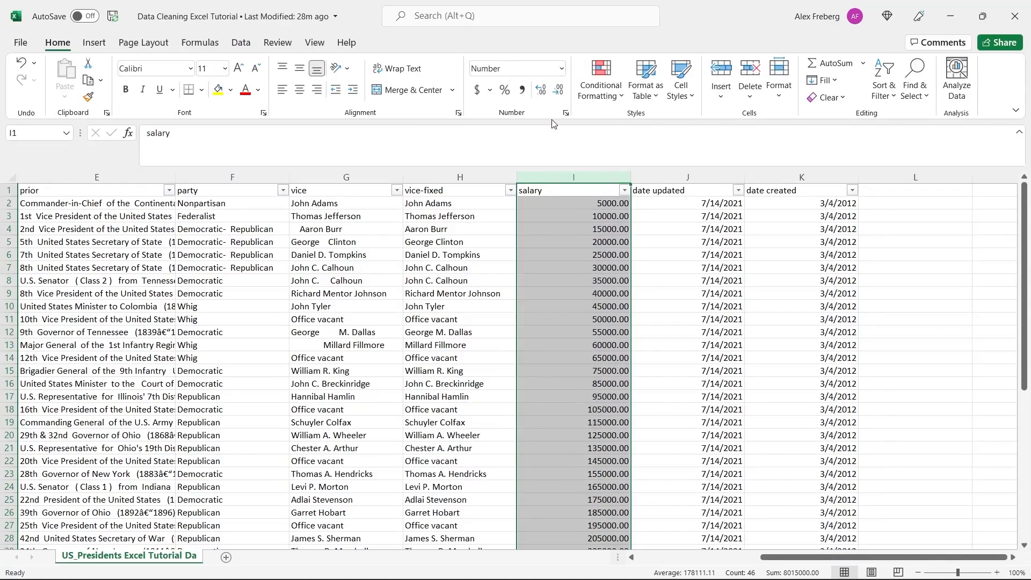
Step: Reduce the salary column's decimal places to zero
left_click(541, 91)
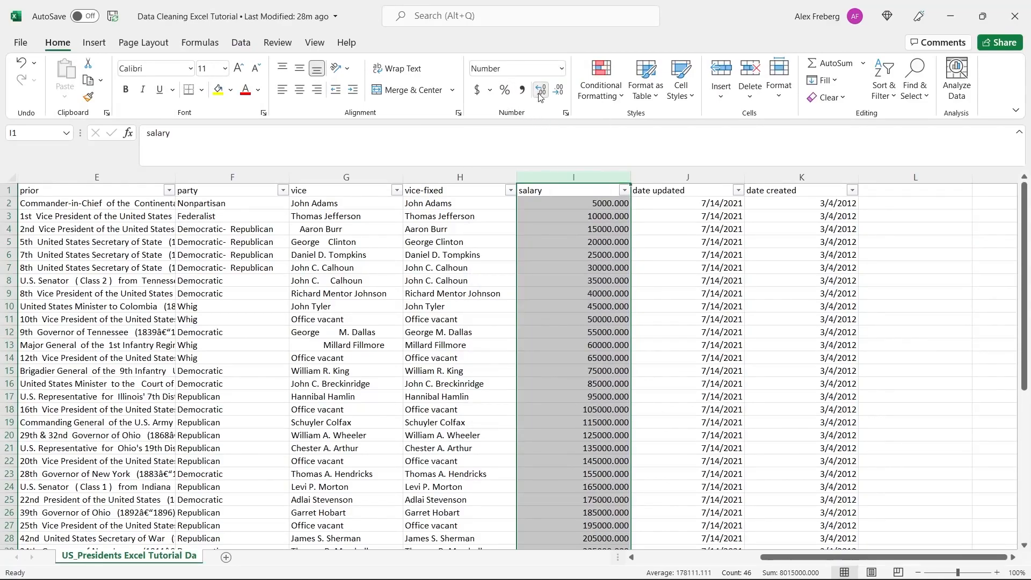
left_click(558, 90)
left_click(559, 90)
left_click(558, 90)
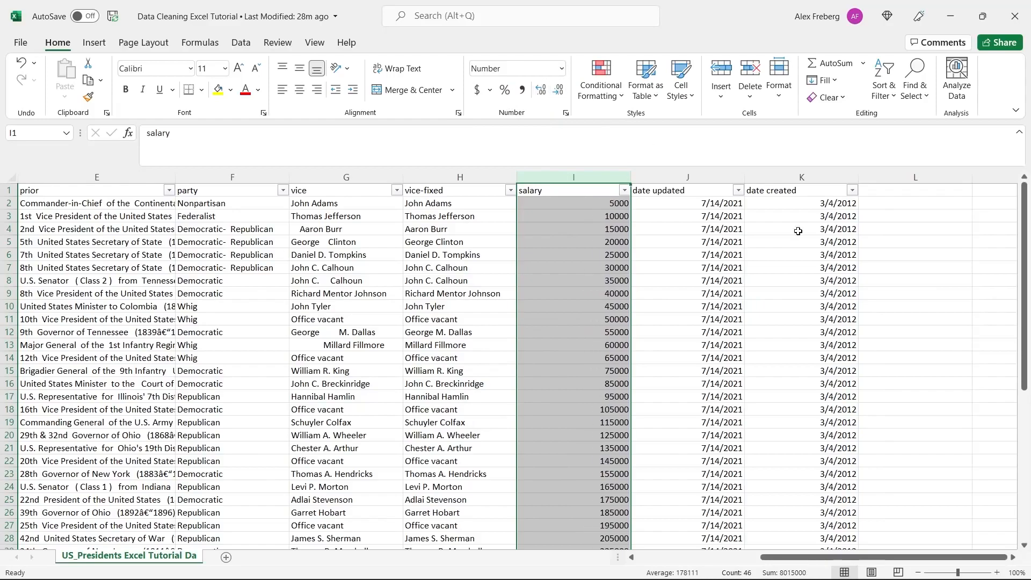
left_click(899, 228)
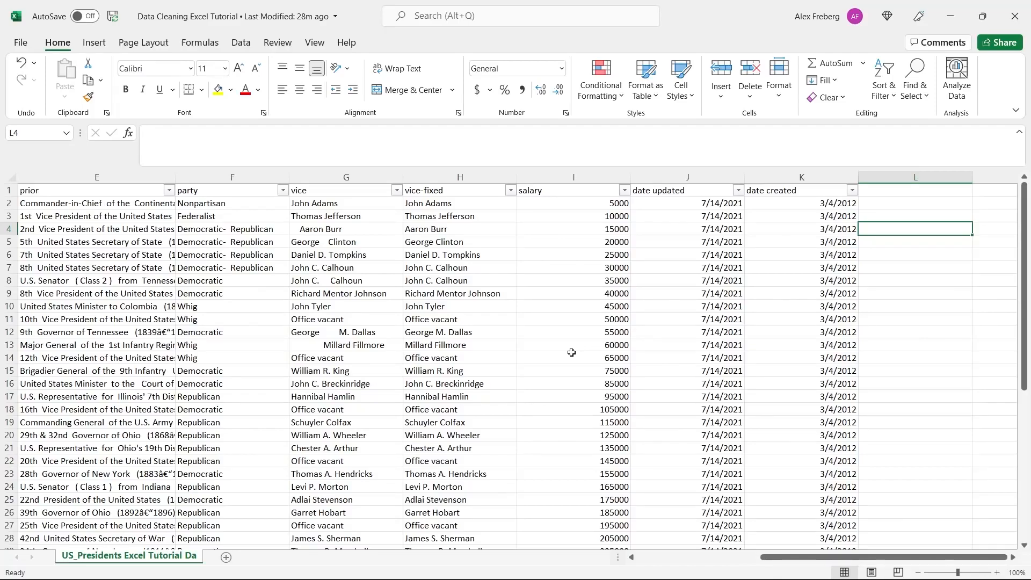
Step: Review the salary, date updated and date created columns down to the last data row
scroll(571, 352, "down", 5)
scroll(571, 352, "down", 1)
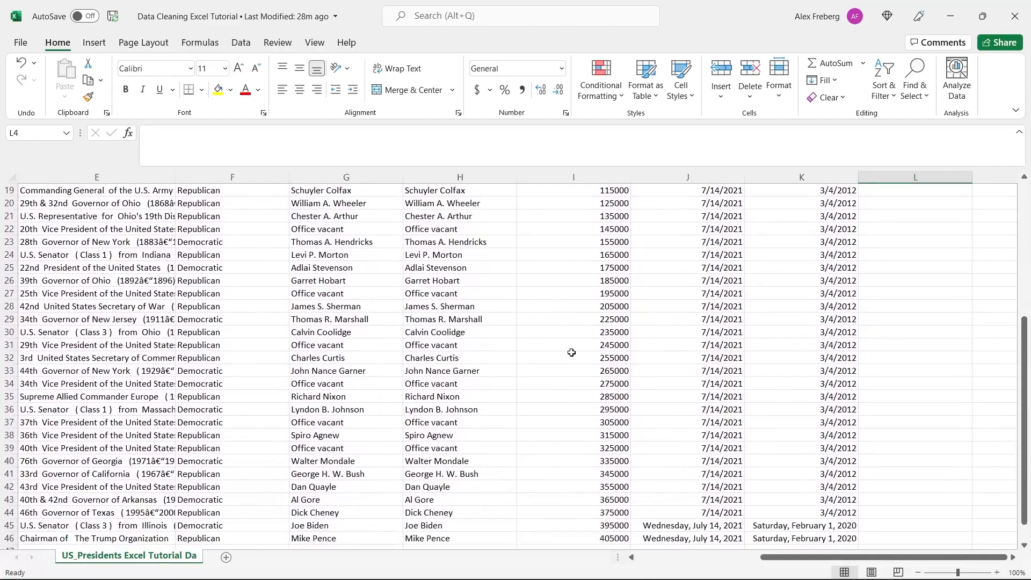
scroll(572, 353, "up", 6)
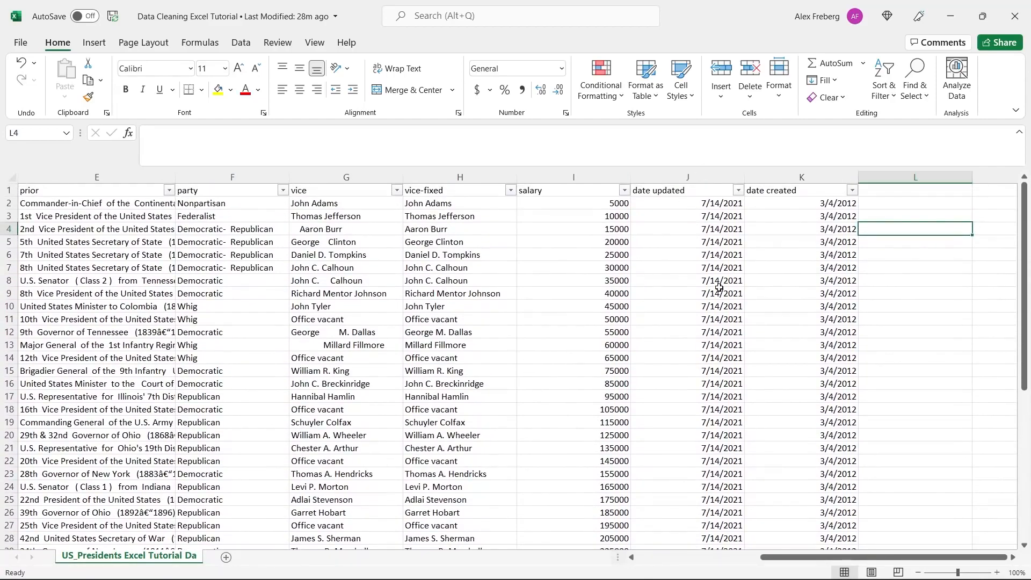
left_click_drag(810, 561, 809, 561)
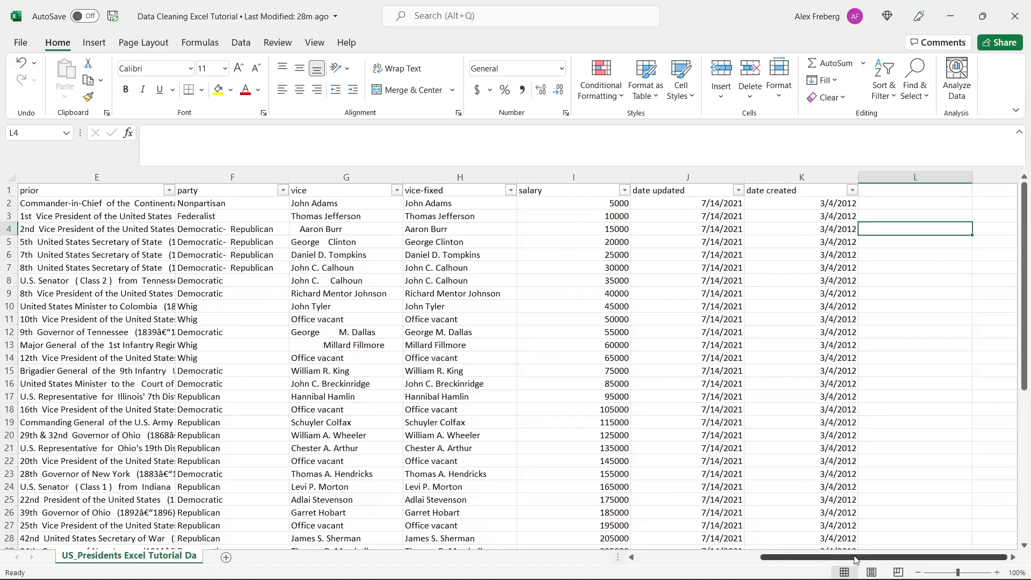
left_click(1014, 558)
left_click(1013, 557)
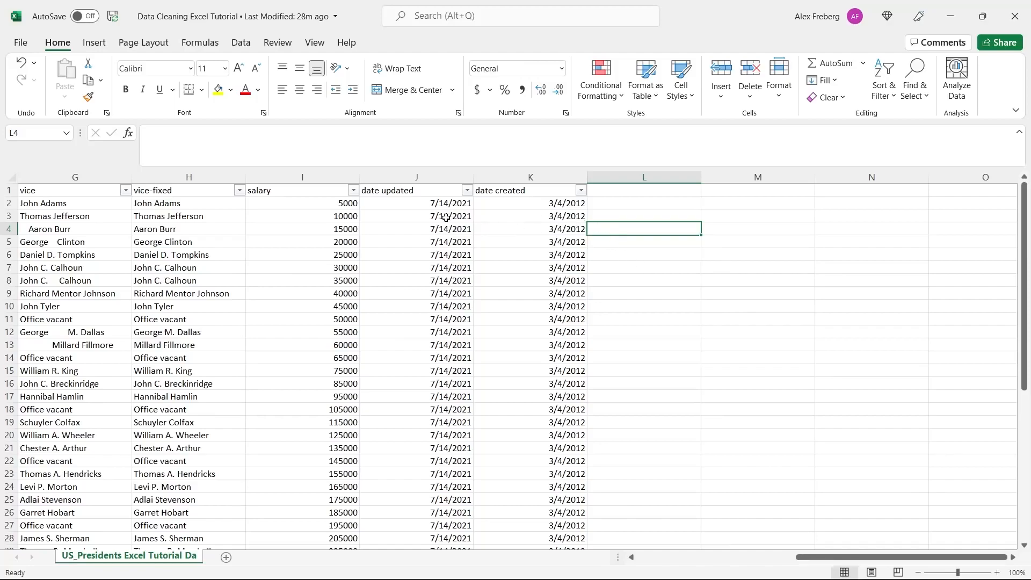
Step: Compare the stored values and number formats of date cells J3, J43, J45 and K44
left_click(415, 215)
scroll(414, 216, "down", 2)
scroll(522, 375, "down", 7)
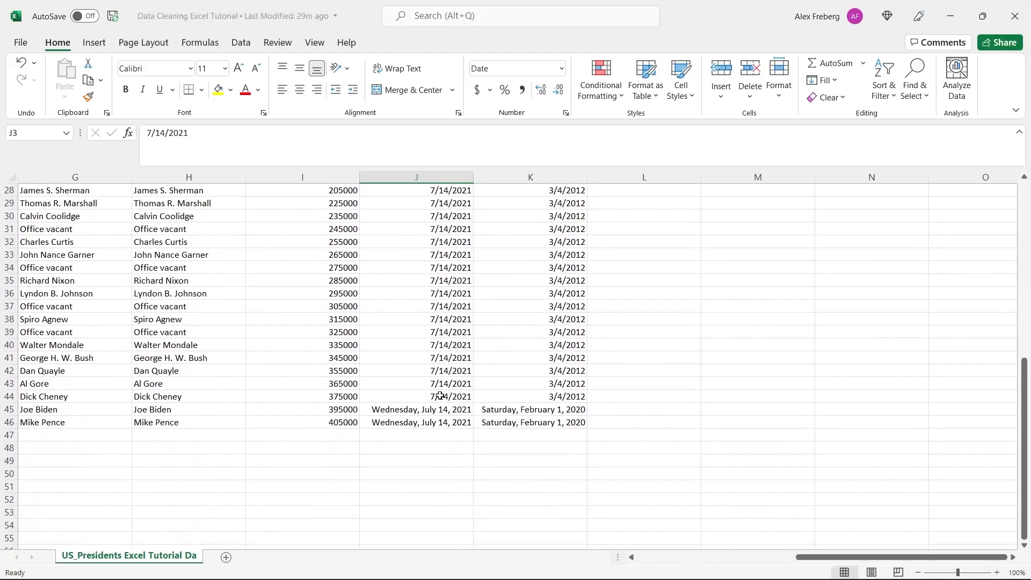
left_click(450, 411)
left_click(449, 380)
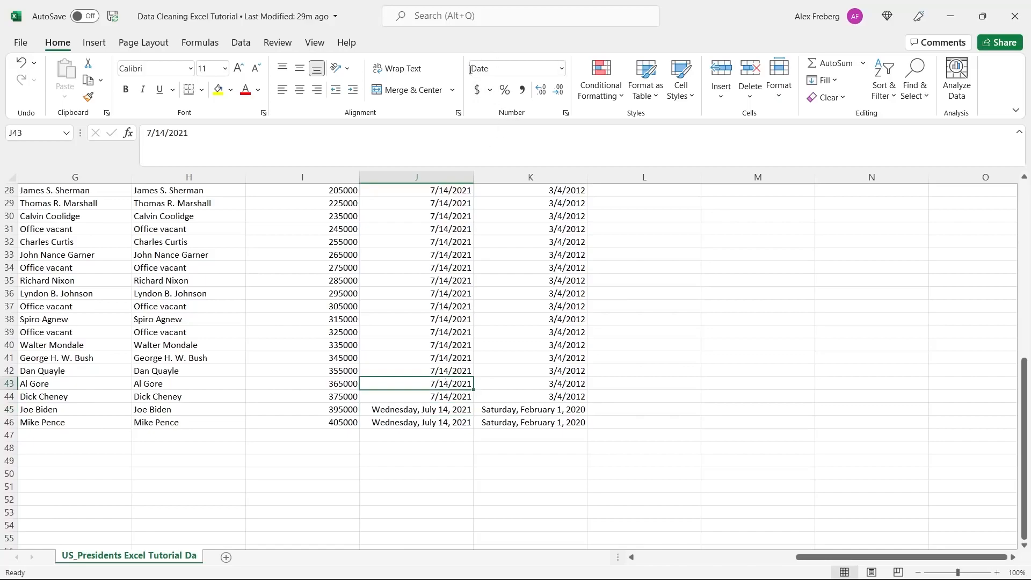
left_click(442, 413)
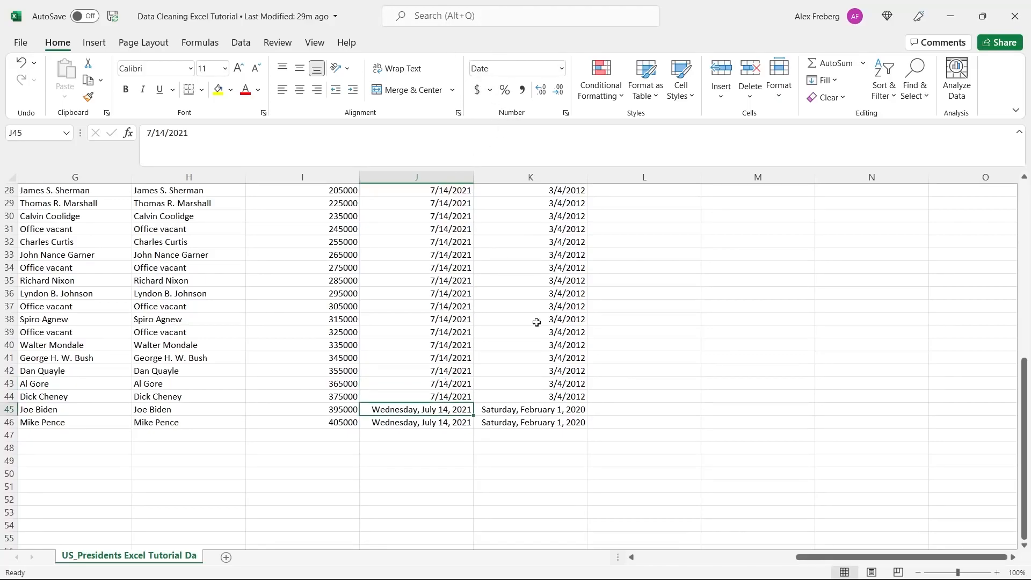
left_click(511, 396)
scroll(512, 395, "up", 9)
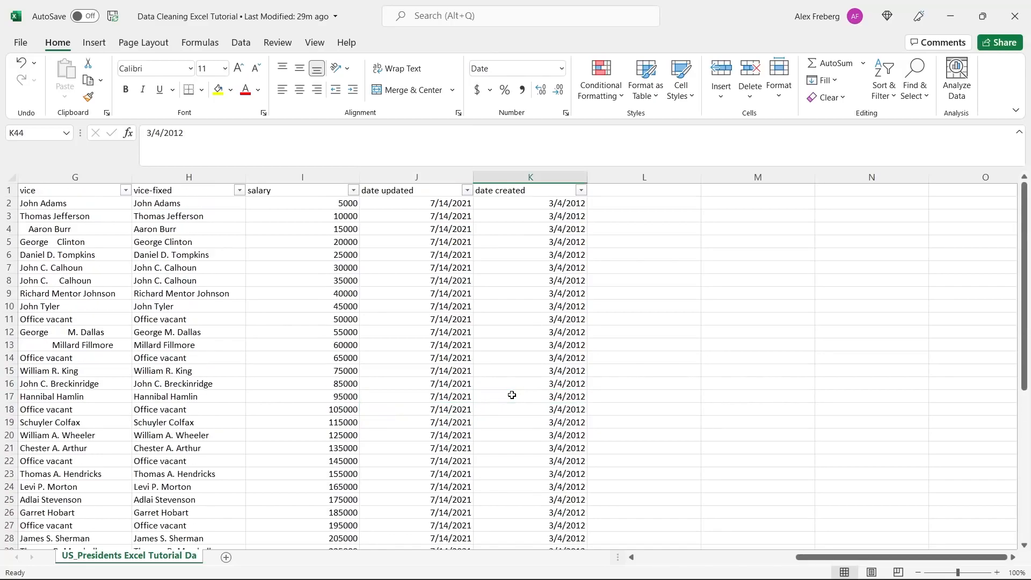
Step: Examine the date updated column's filter values by year and month without applying a filter
left_click(468, 192)
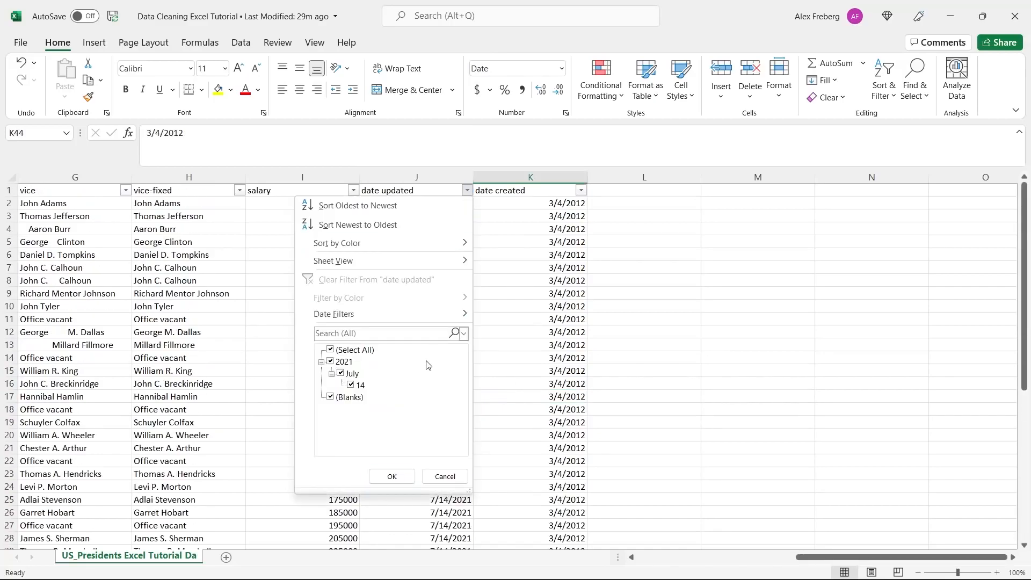
left_click(332, 373)
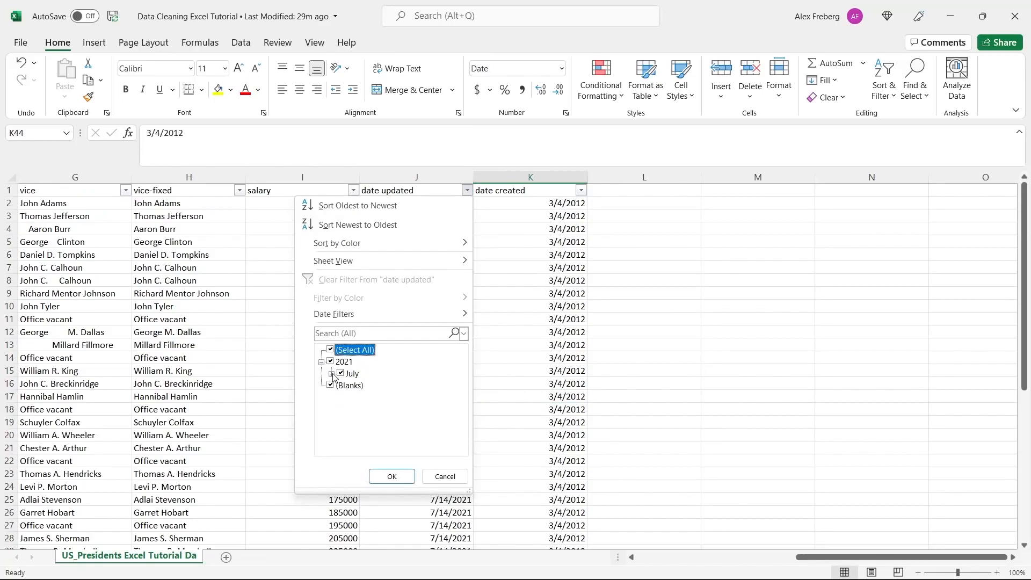
left_click(321, 362)
left_click(321, 362)
left_click(652, 328)
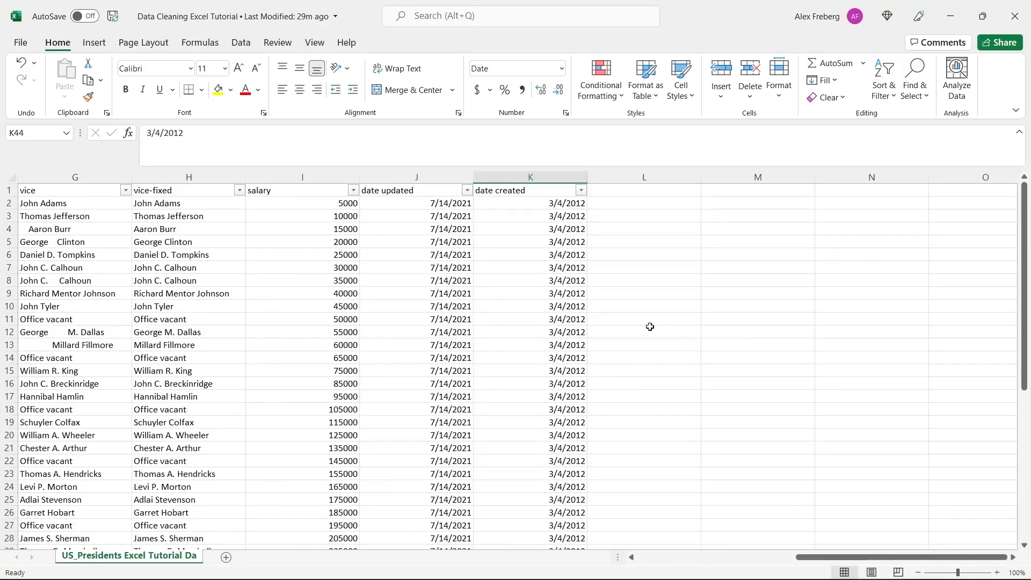
Step: Compare the stored date created values in K45 and K44
scroll(643, 319, "down", 7)
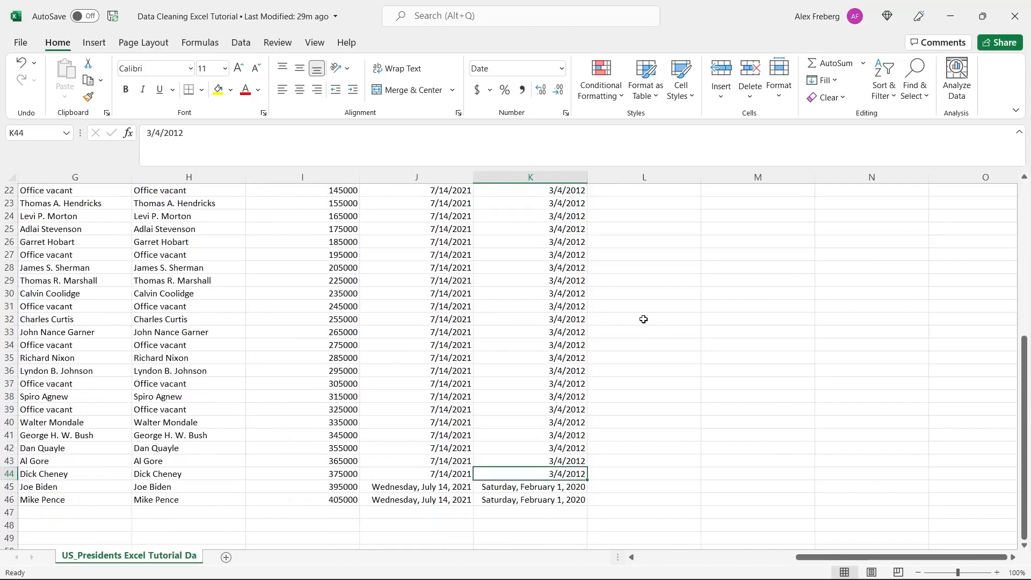
scroll(643, 319, "down", 2)
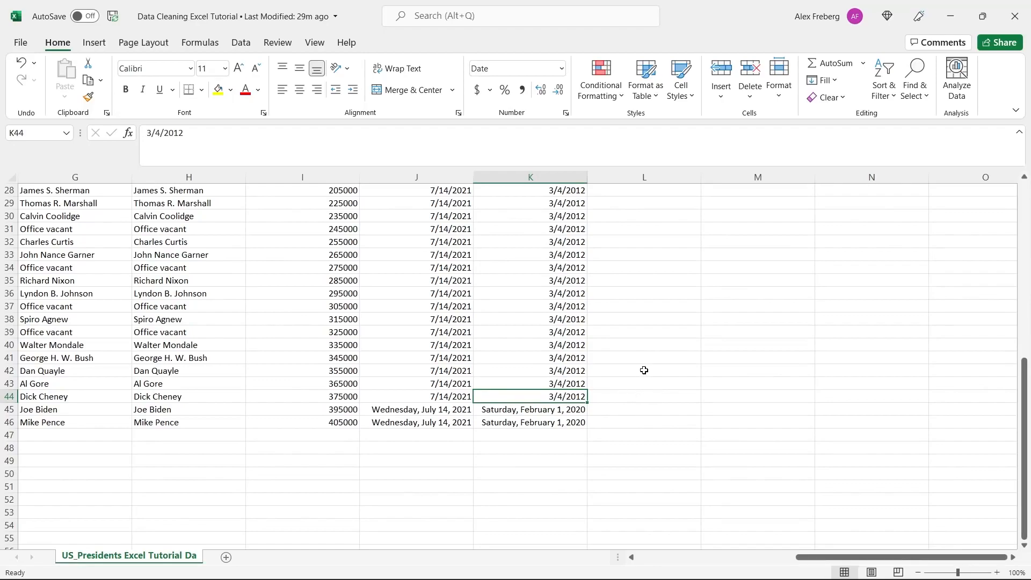
left_click(539, 410)
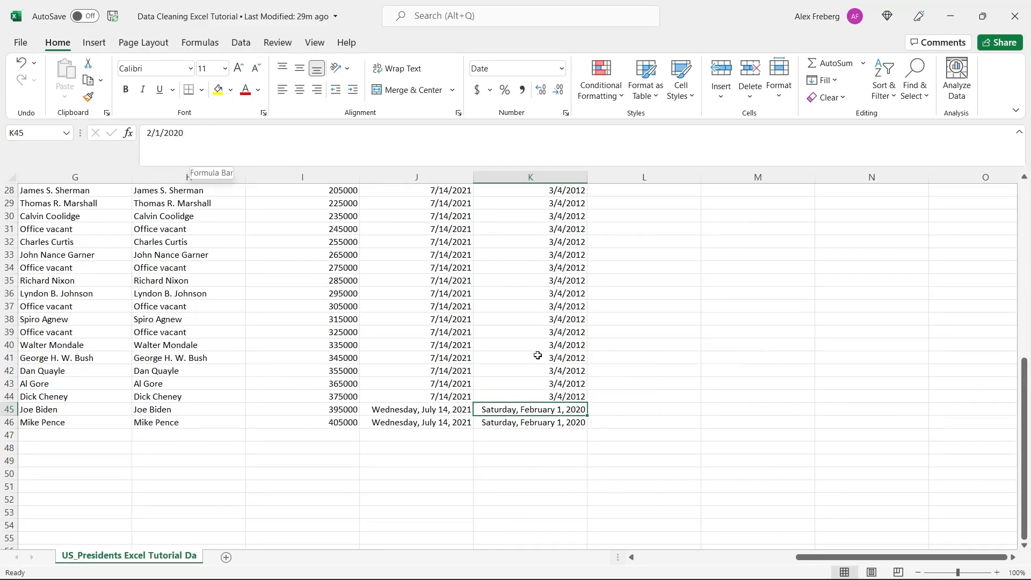
left_click(554, 398)
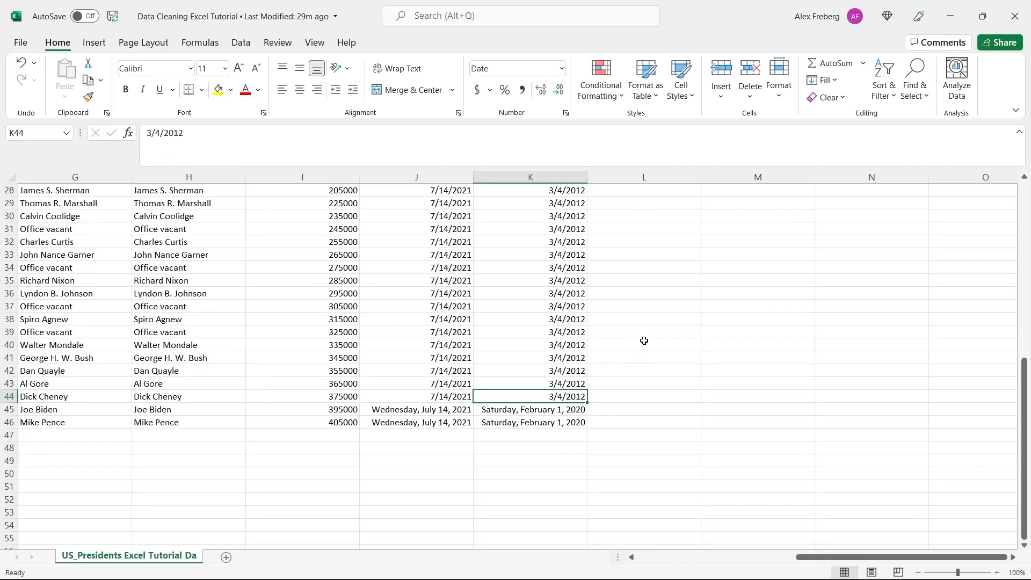
scroll(642, 344, "up", 9)
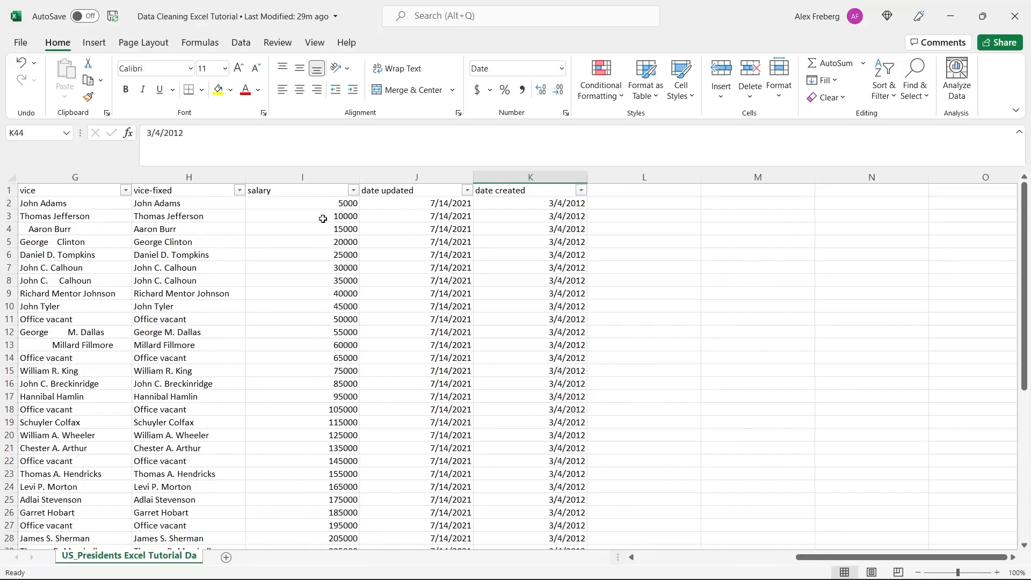
Step: Examine the distinct values in the party column's filter list without applying a filter
scroll(124, 222, "left", 3)
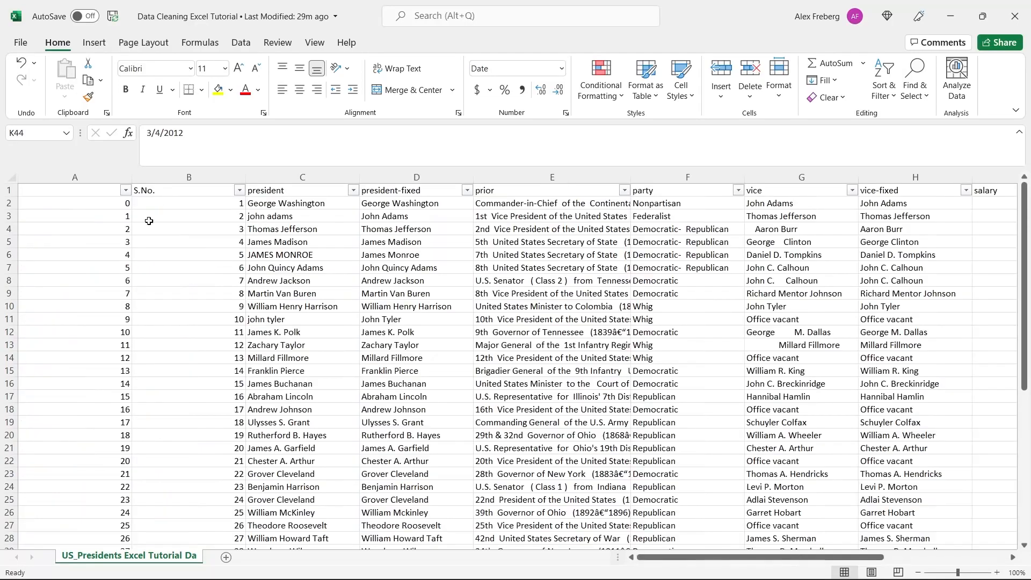
left_click(733, 194)
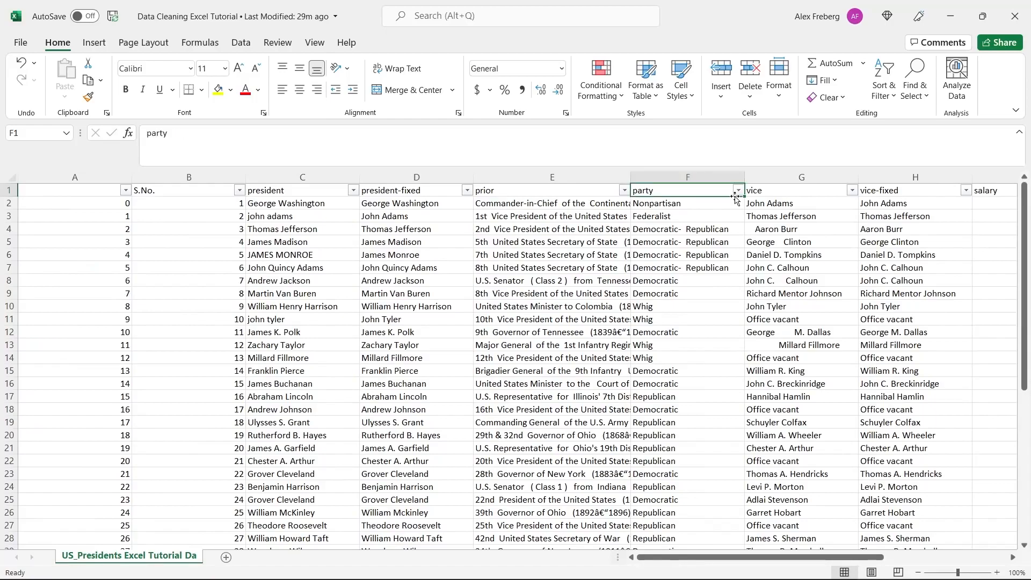
left_click(739, 190)
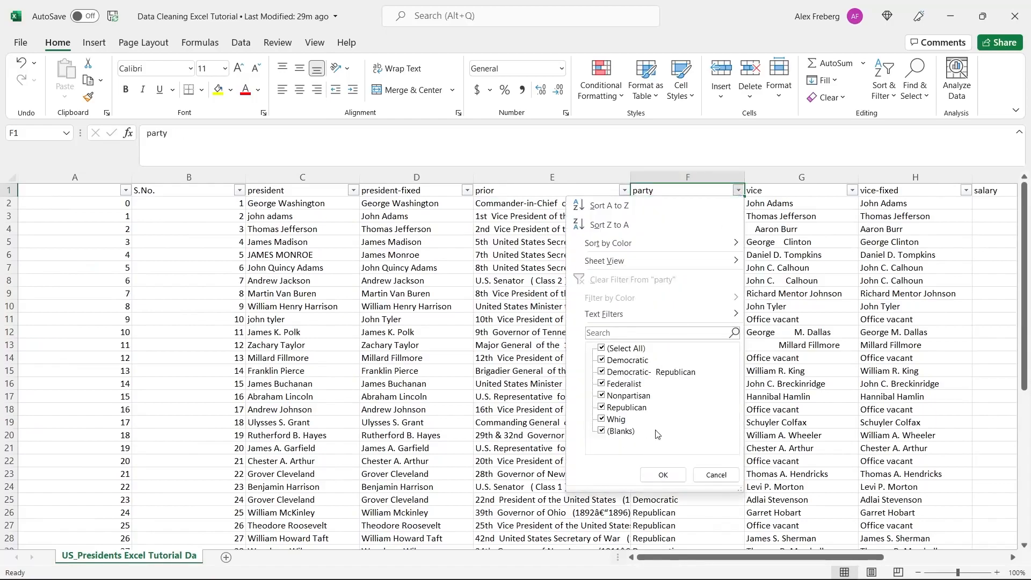
left_click(716, 475)
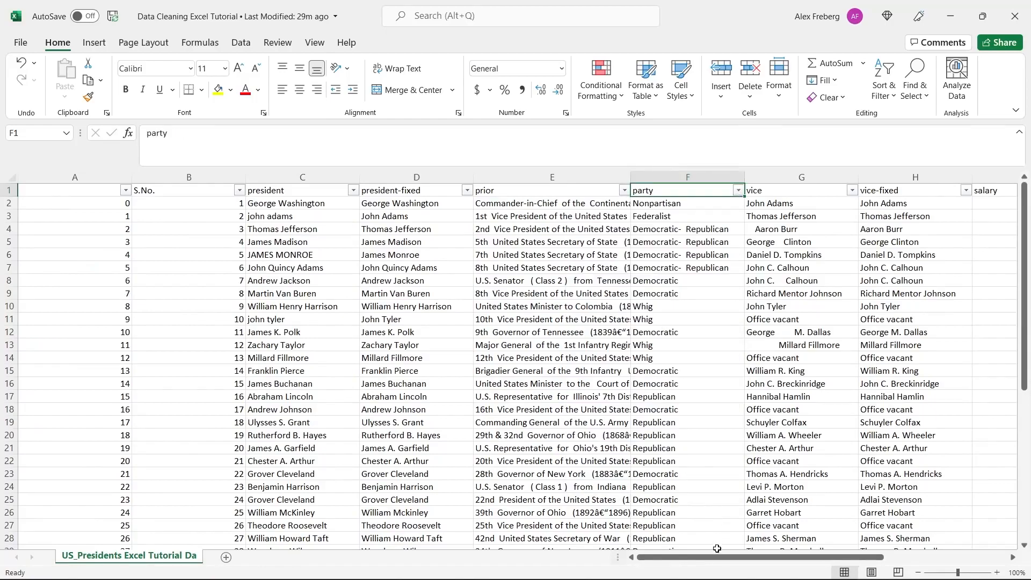
left_click(1013, 558)
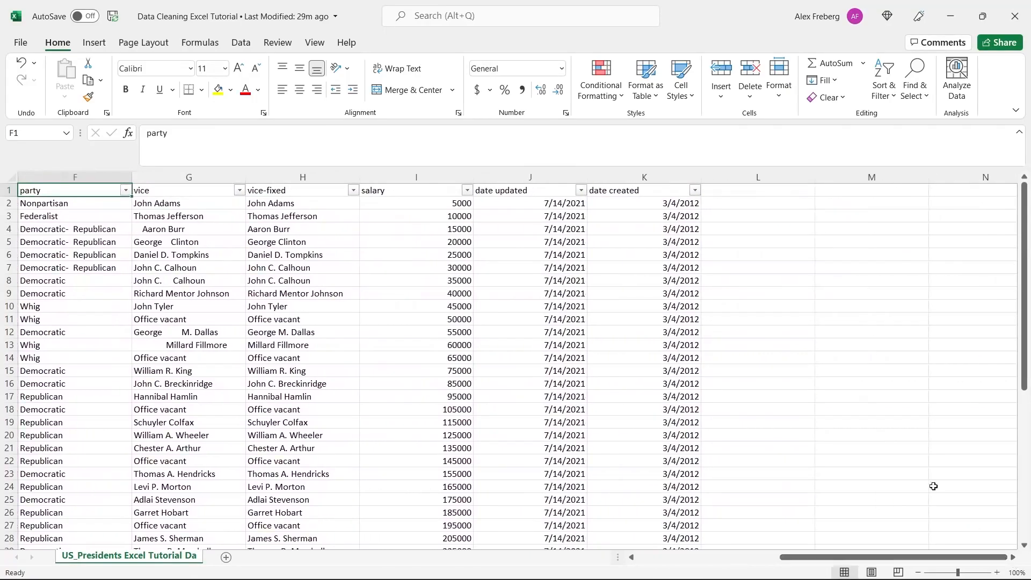
Step: Change the number format of the last date created cell, K46, to General
scroll(739, 297, "down", 6)
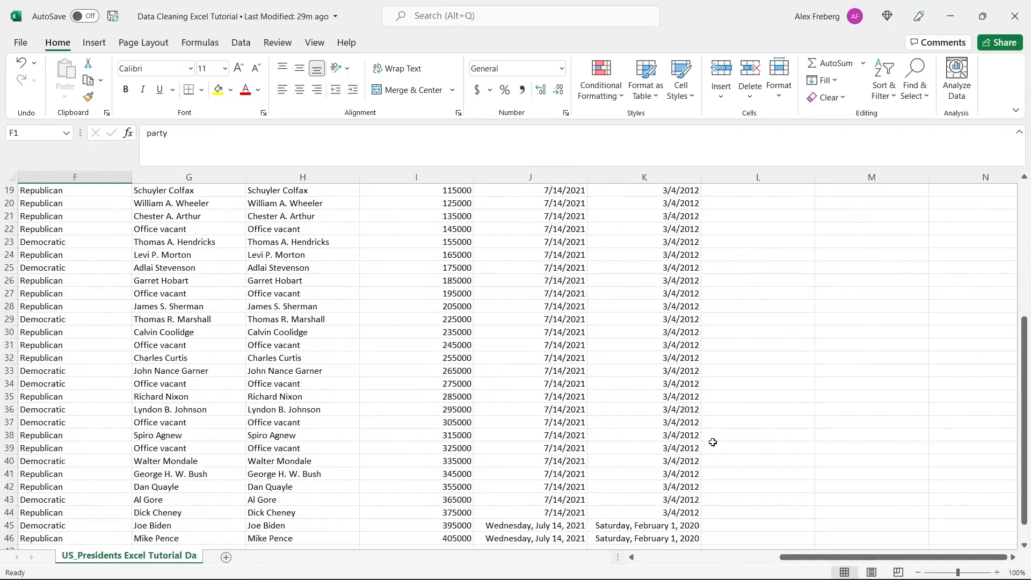
left_click(678, 537)
left_click(562, 70)
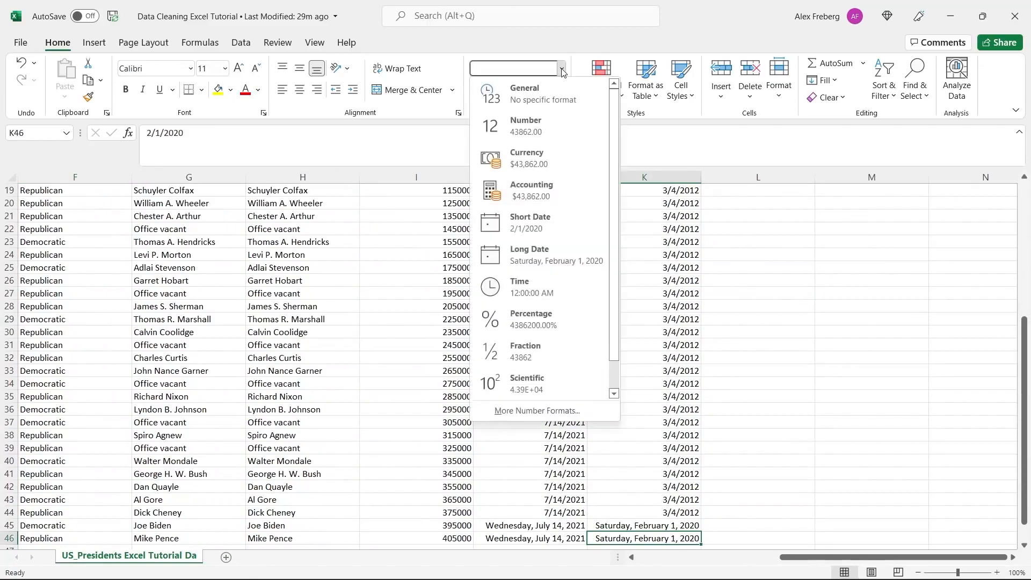
left_click(554, 91)
left_click(710, 463)
left_click(726, 485)
Step: Examine how the date created column's filter groups its values, leaving the filter unapplied
scroll(668, 279, "up", 6)
left_click(696, 191)
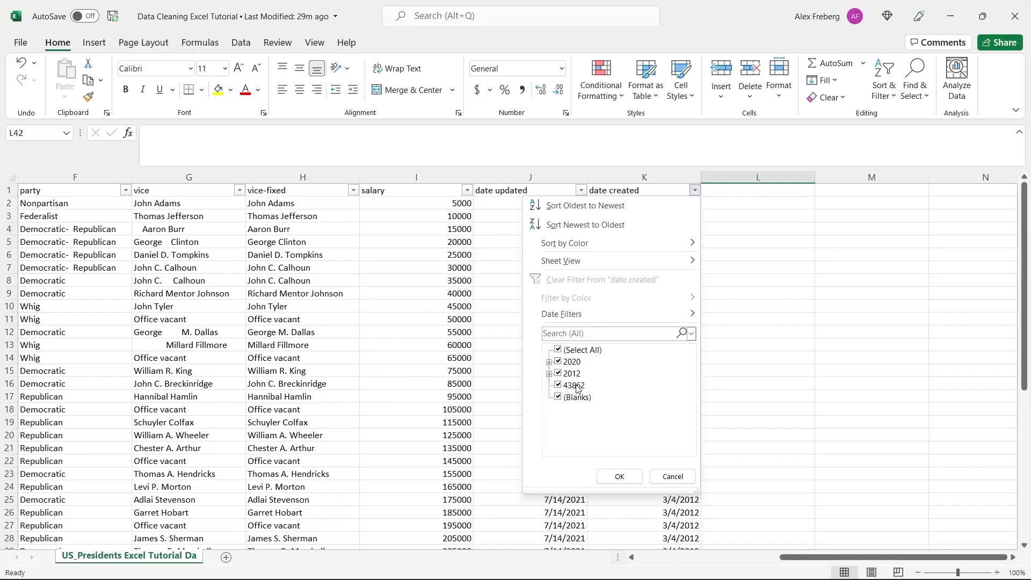
left_click(662, 475)
Step: Undo the General format change on K46
scroll(763, 408, "down", 6)
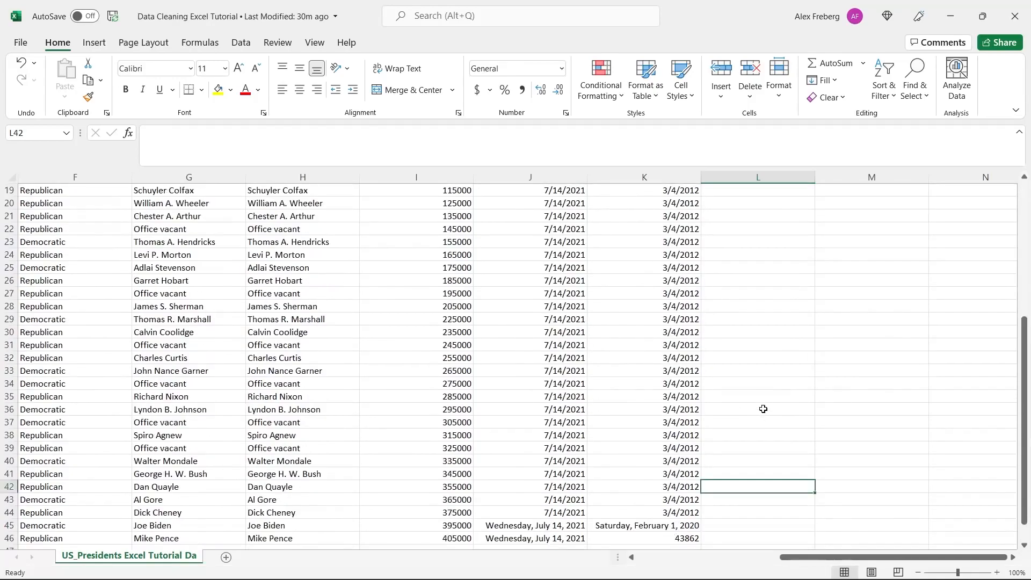
key("ctrl+End")
left_click(763, 409)
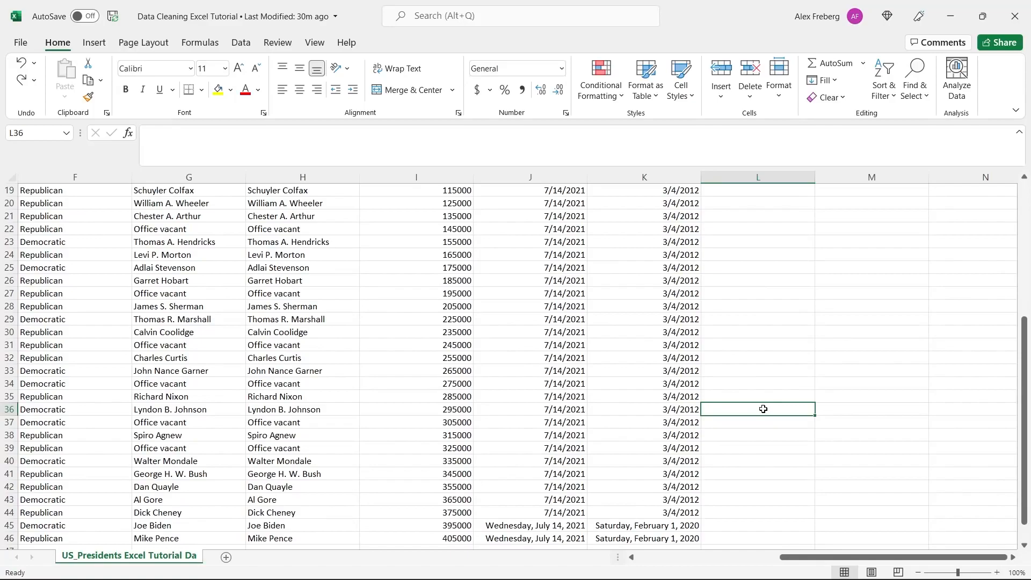
Step: Apply the Short Date format to the entire date updated and date created columns and check them down to the last row
scroll(761, 407, "up", 6)
left_click(561, 175)
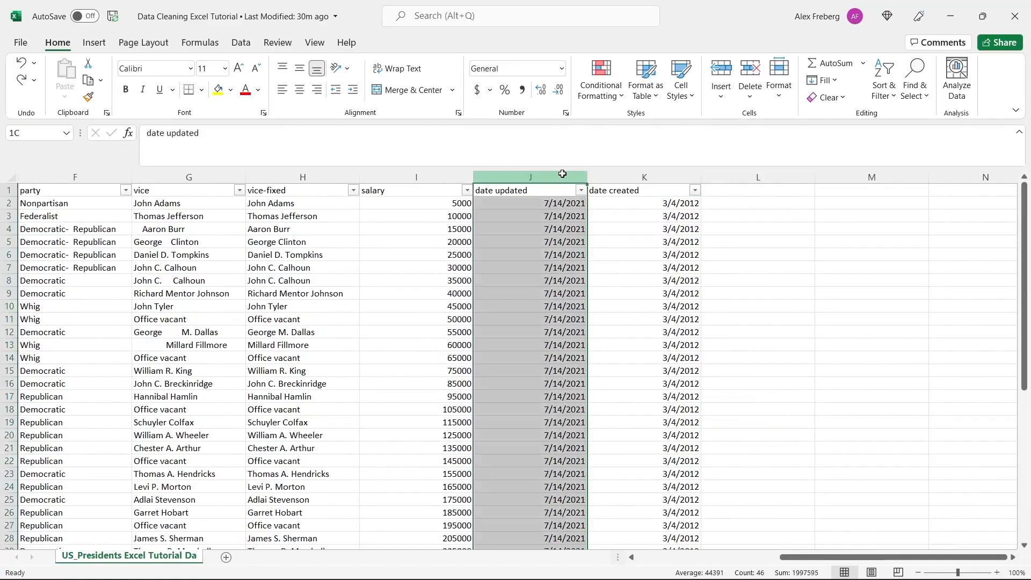
left_click(612, 173, "ctrl")
left_click(561, 68)
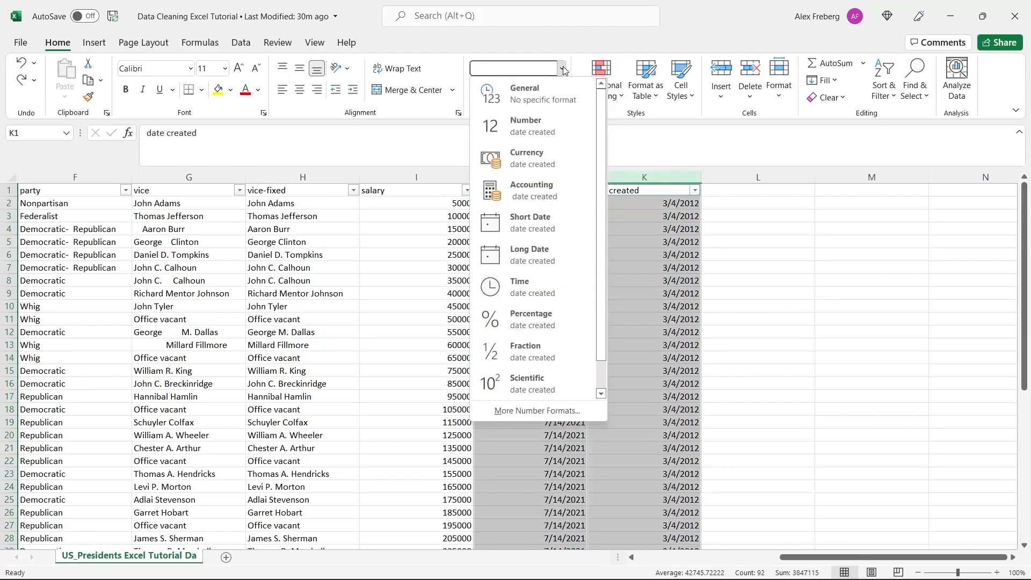
left_click(555, 217)
left_click(768, 242)
scroll(768, 242, "down", 2)
scroll(768, 242, "down", 7)
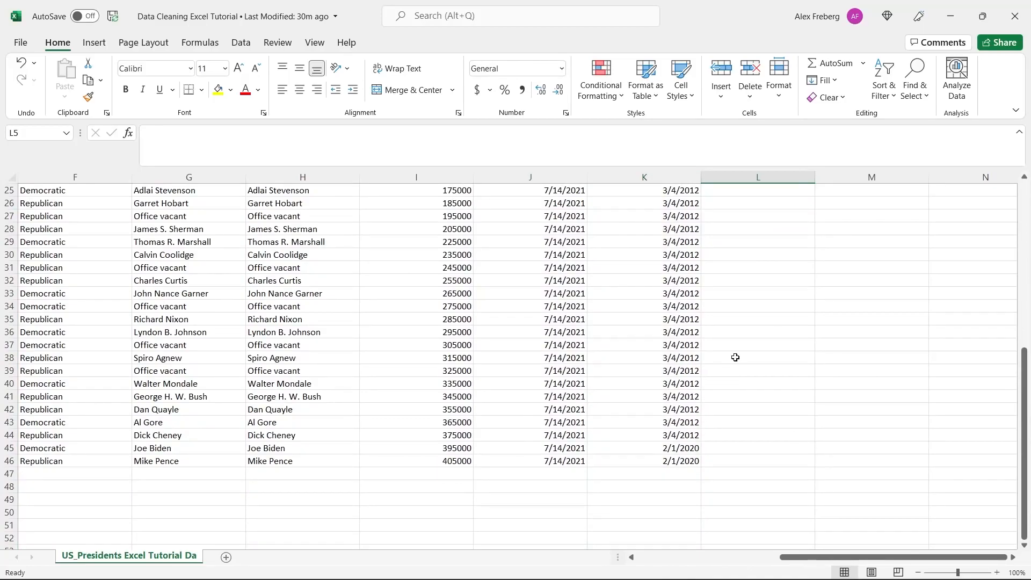
scroll(736, 357, "up", 8)
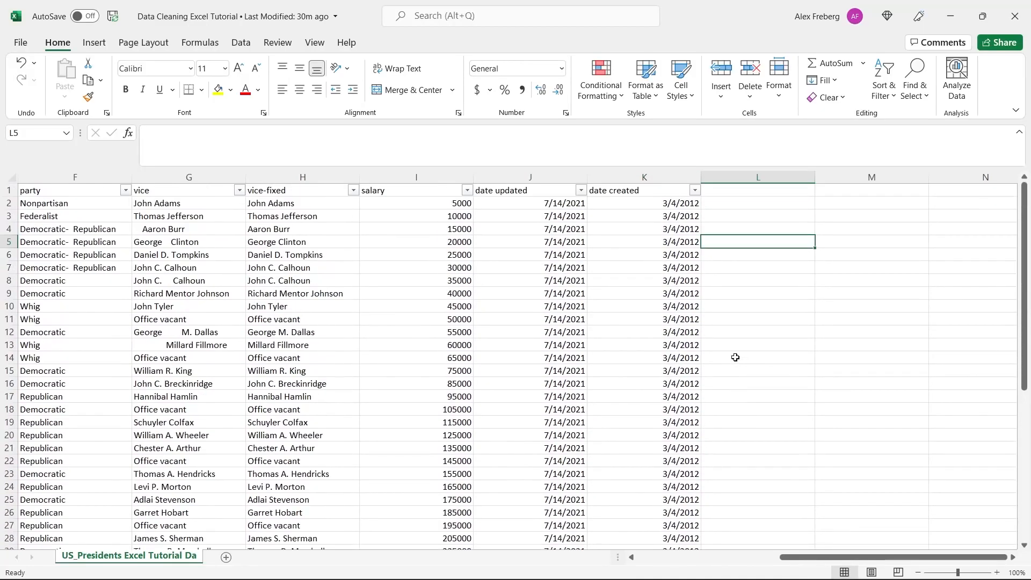
Step: Try to delete the original vice column G
left_click_drag(823, 558, 746, 558)
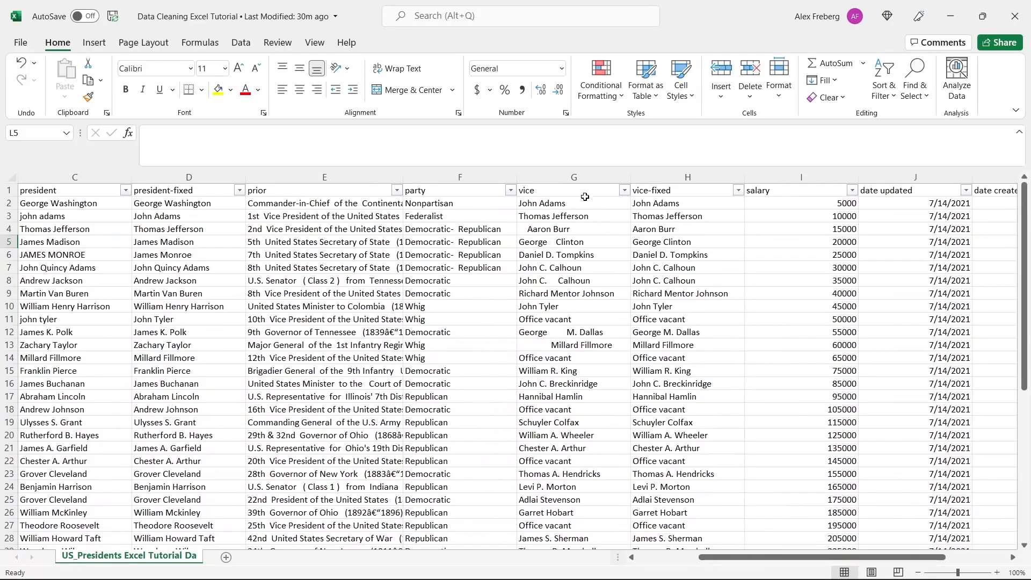
left_click(575, 177)
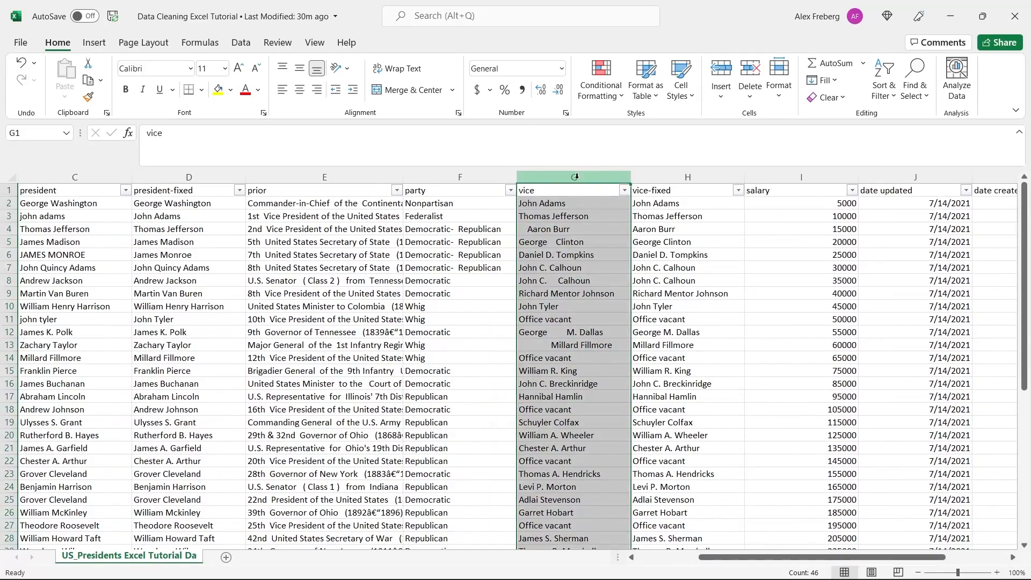
right_click(575, 176)
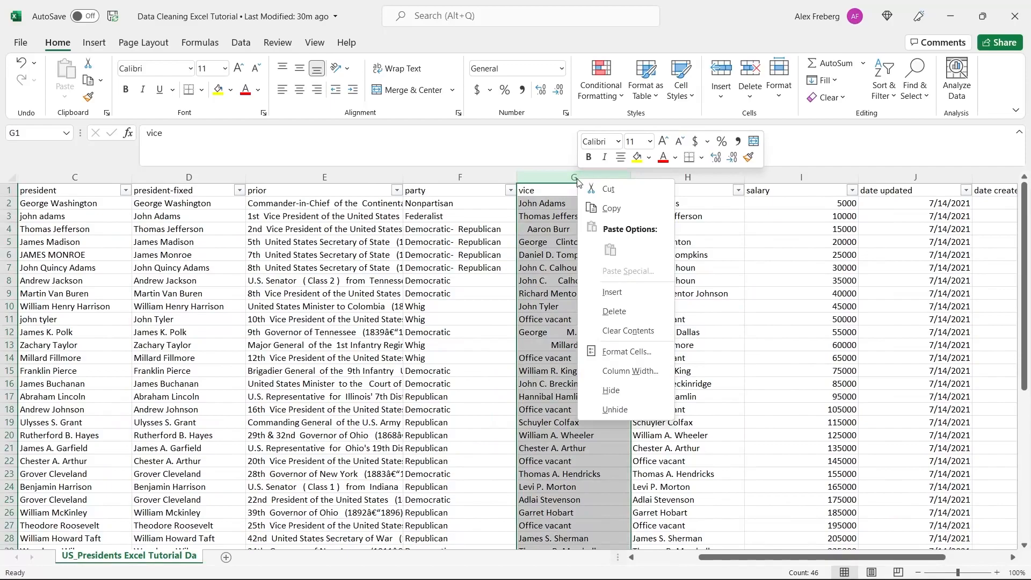
left_click(639, 316)
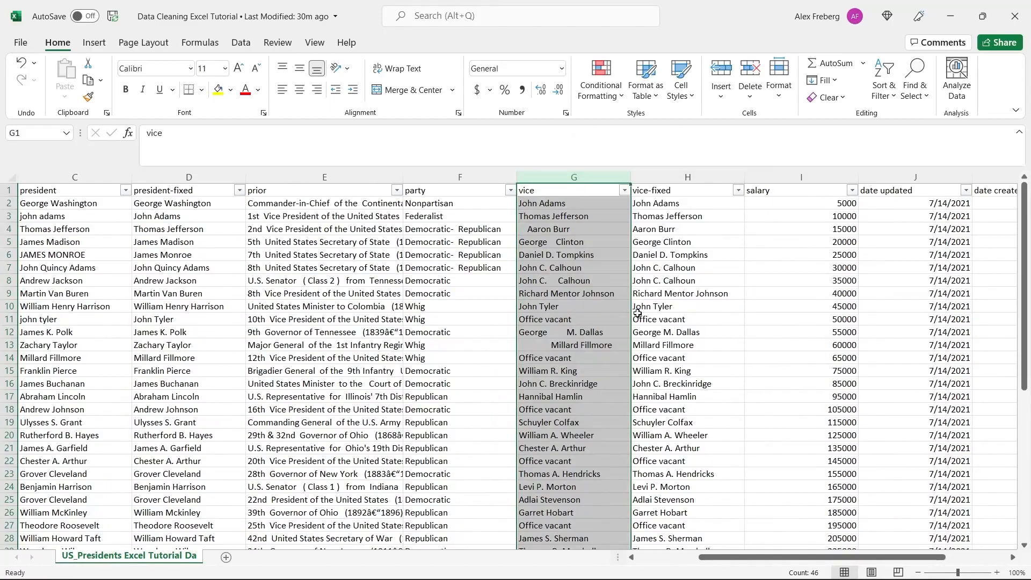
Step: Undo the deletion of the vice column and inspect the formula in vice-fixed cell H2
key("ctrl+z")
left_click(669, 202)
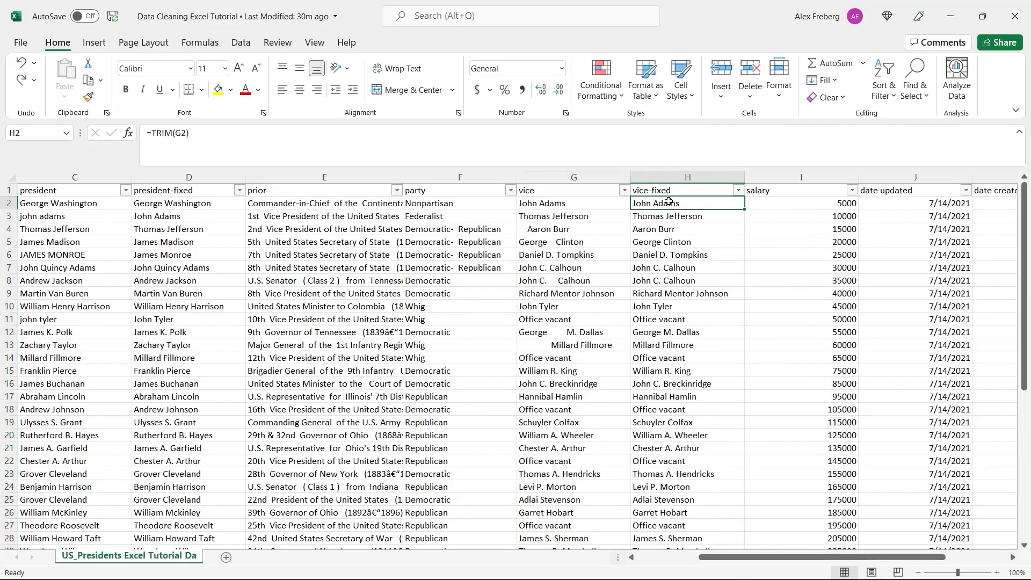
Step: Copy the trimmed vice-fixed values from H2 down through the end of the column
key("ctrl+shift+Down")
left_click(668, 202)
key("Down")
key("ctrl+Up")
key("Down")
key("ctrl+shift+Down")
key("ctrl+c")
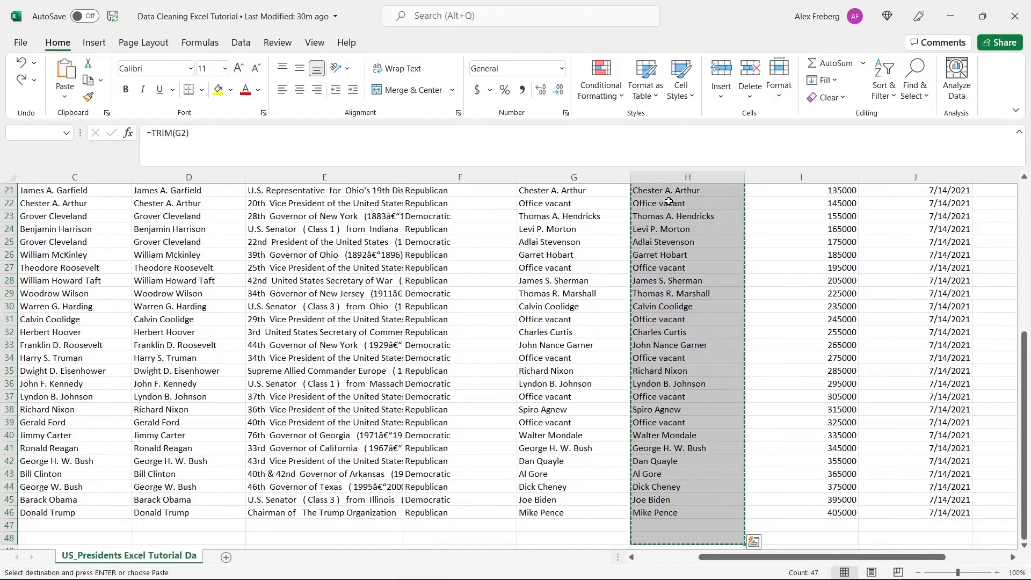
scroll(668, 202, "up", 7)
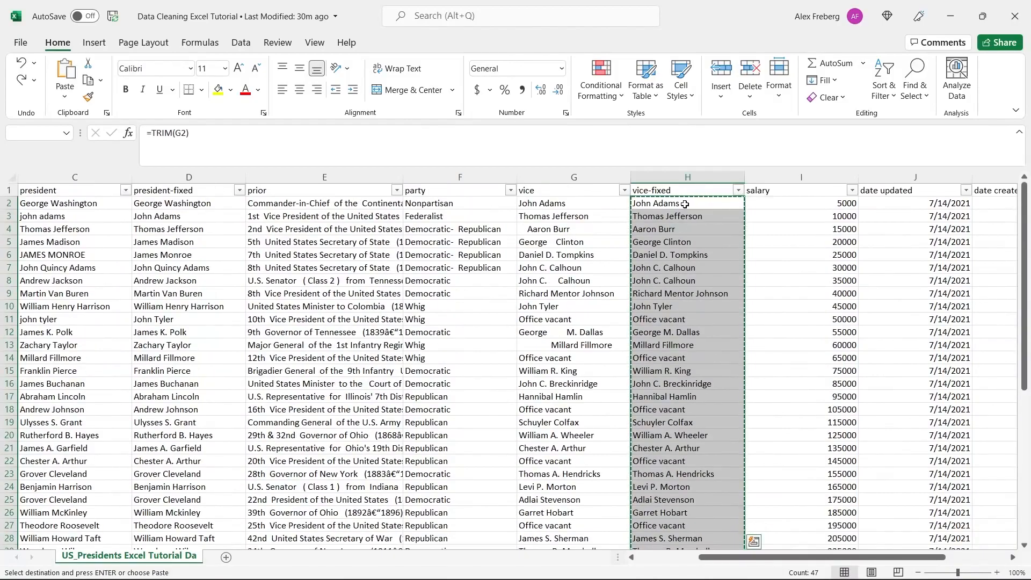
Step: Paste the copied names as values only over the vice column from G2, and compare G2 with the formula in H2
right_click(684, 203)
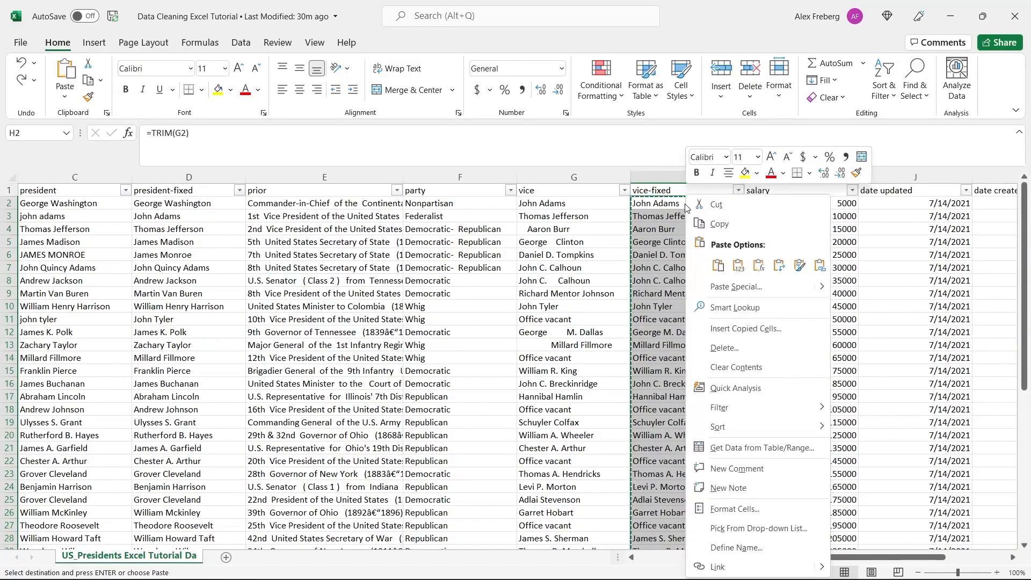
key("Escape")
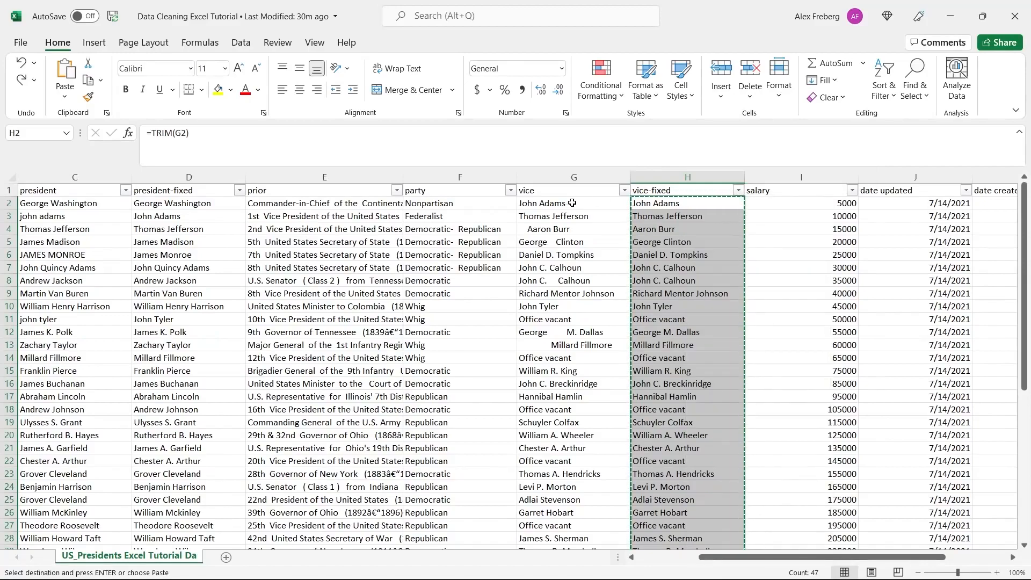
left_click(571, 203)
right_click(572, 203)
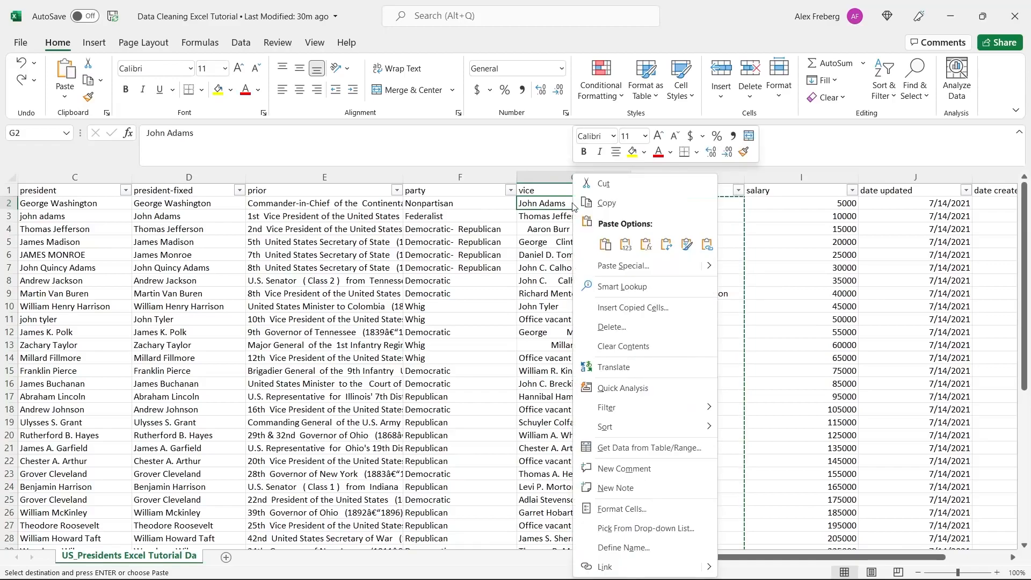
left_click(627, 245)
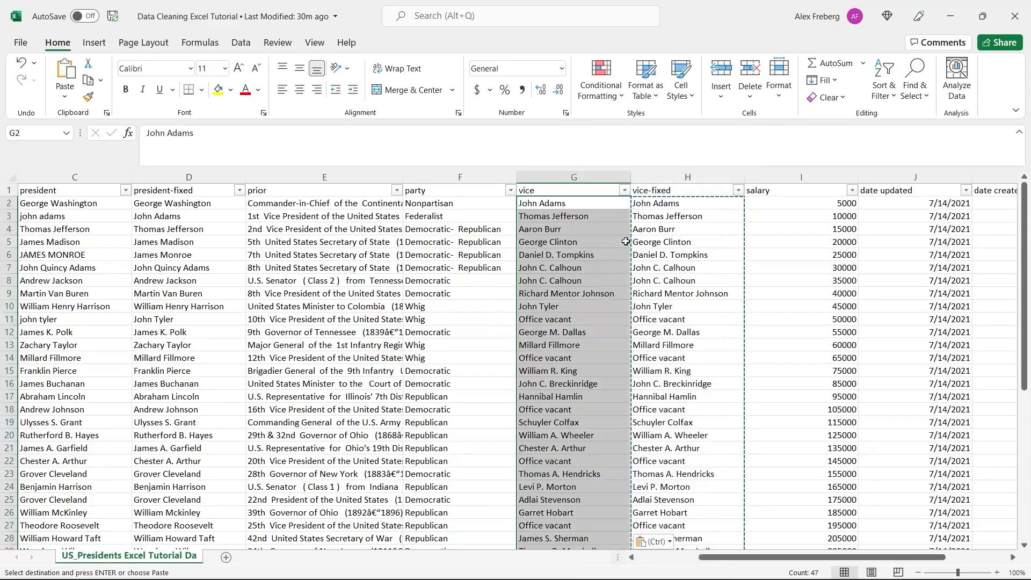
left_click(568, 204)
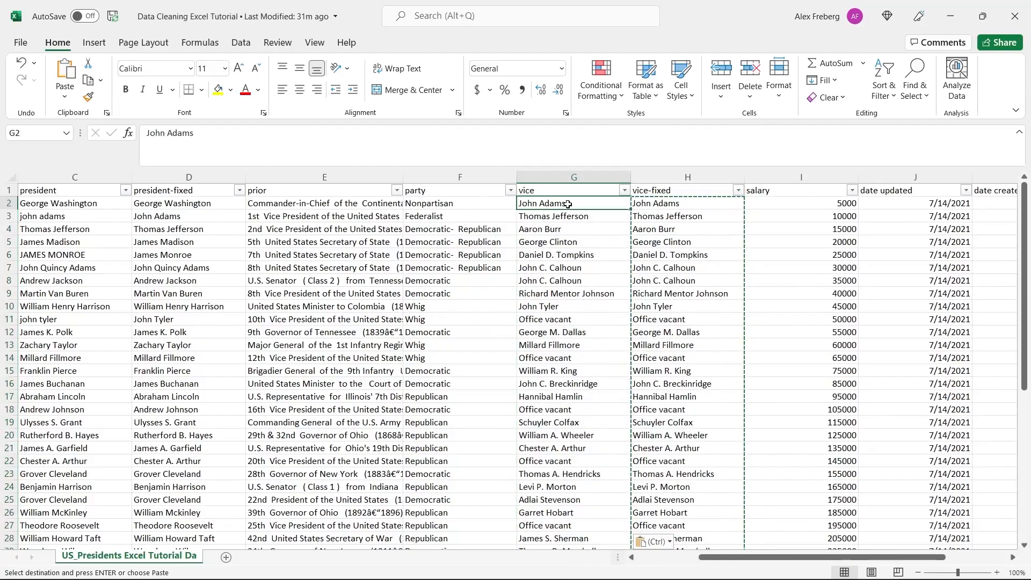
left_click(683, 205)
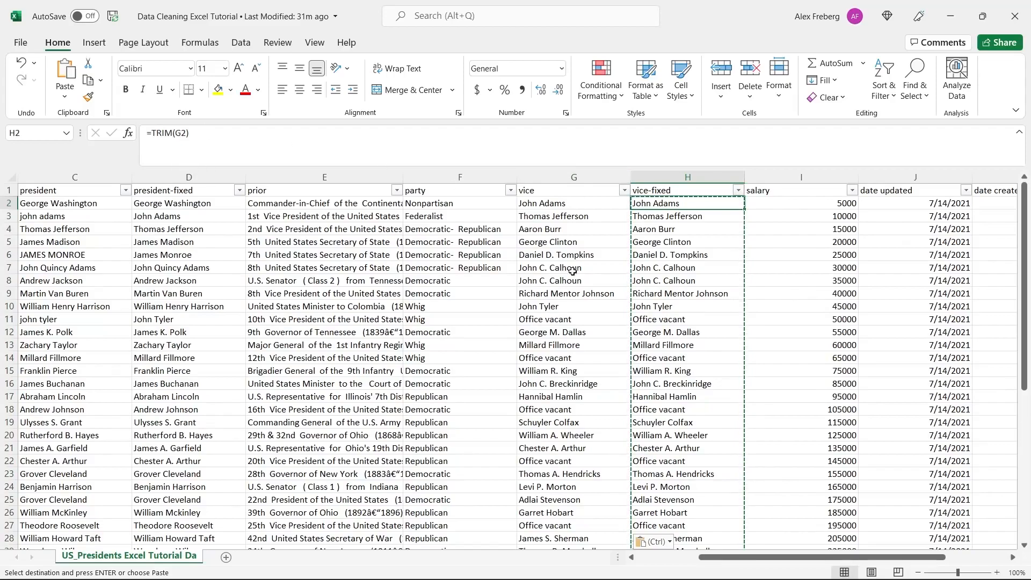
left_click(573, 204)
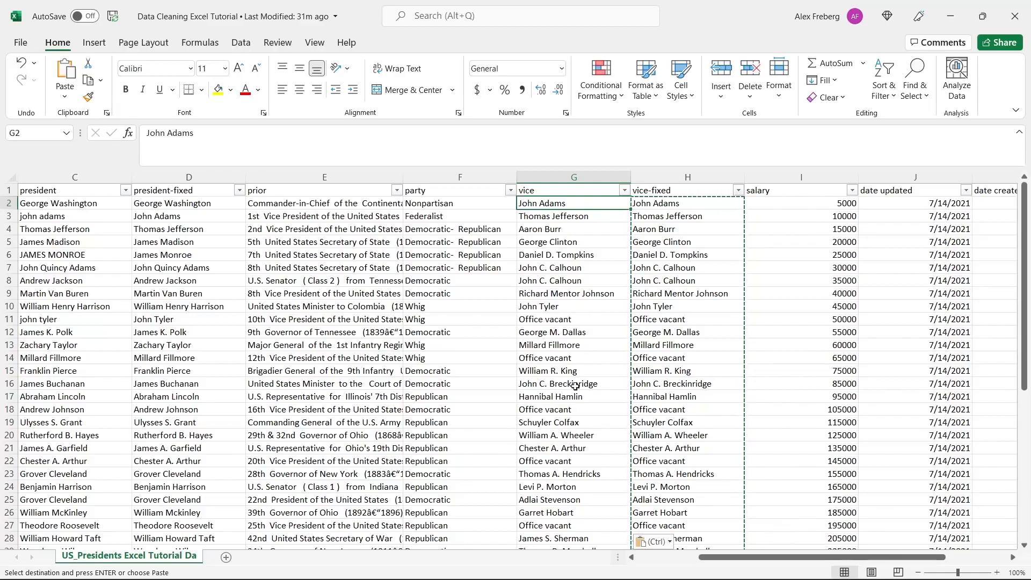
Step: Delete the redundant vice-fixed column H
left_click(690, 171)
right_click(689, 179)
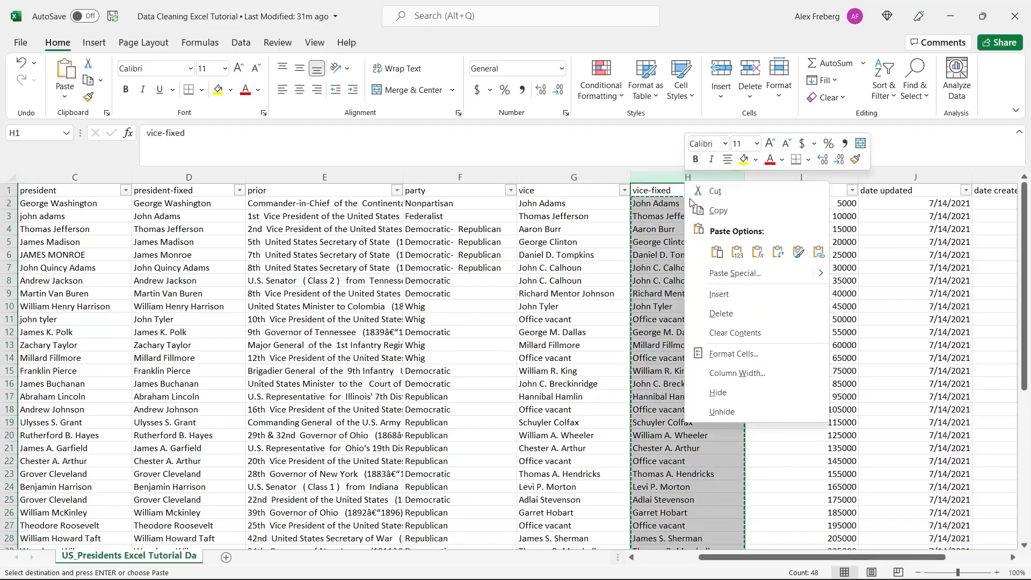
left_click(720, 321)
Step: Copy the president-fixed names from D2 down, paste them as values only over the president column from C2, and check row 3
left_click_drag(719, 559, 657, 562)
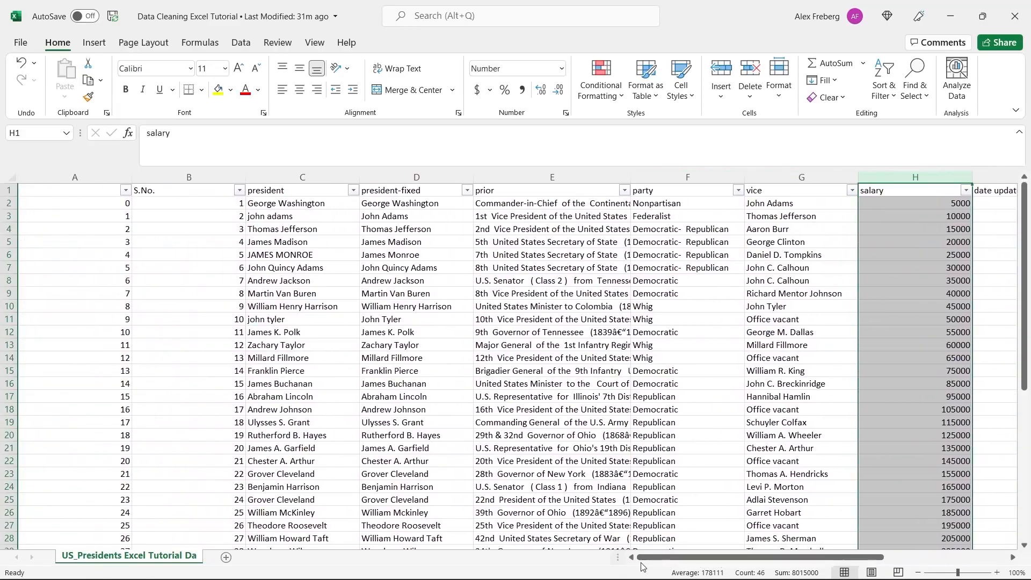
left_click(434, 203)
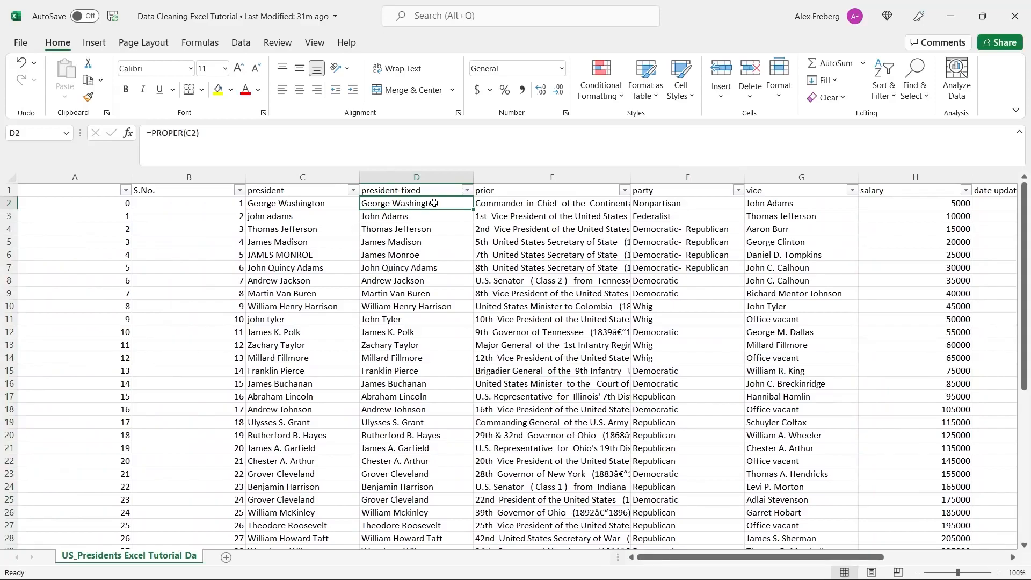
key("ctrl+shift+Down")
key("ctrl+c")
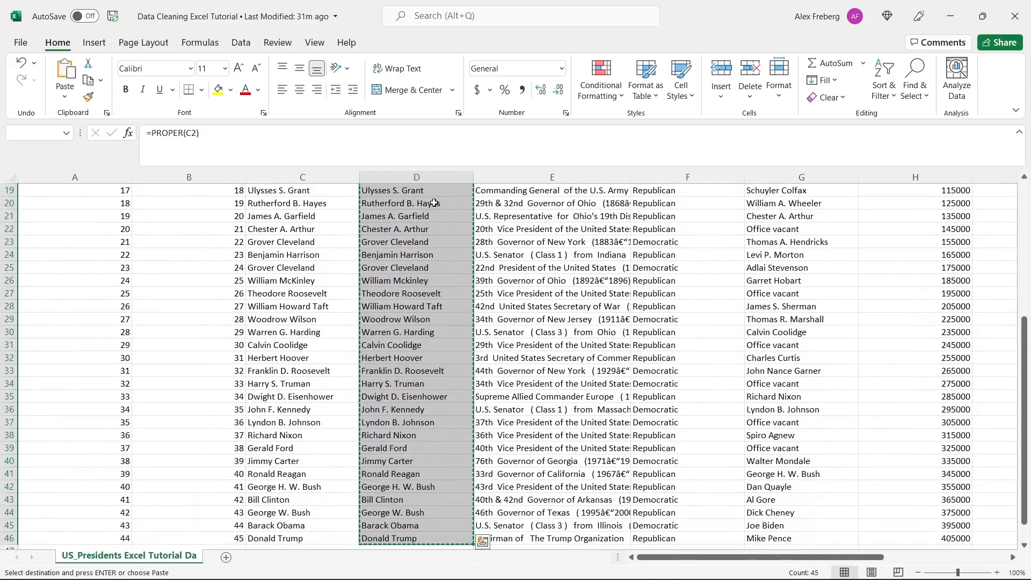
key("Left")
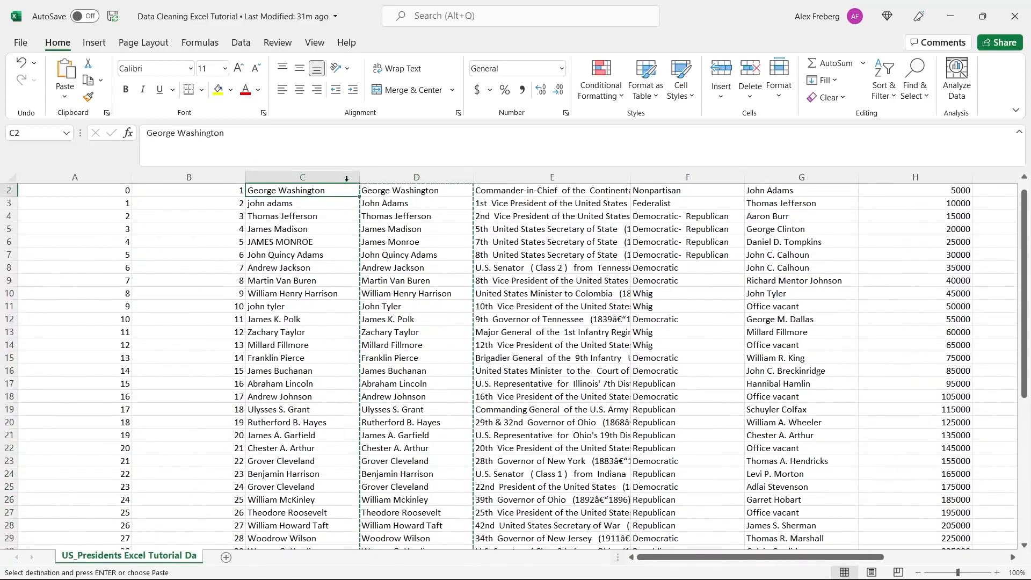
scroll(335, 196, "up", 1)
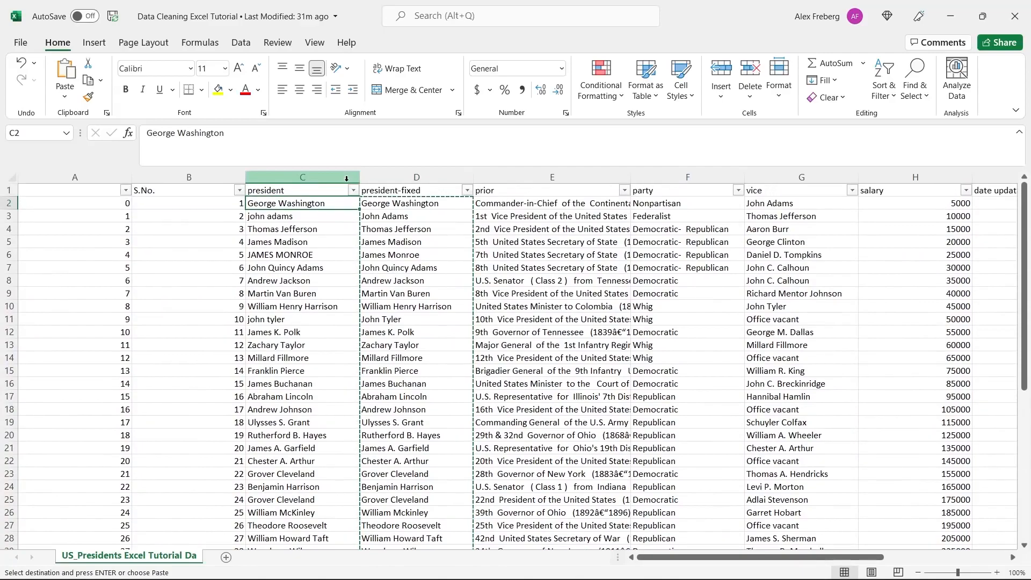
right_click(326, 205)
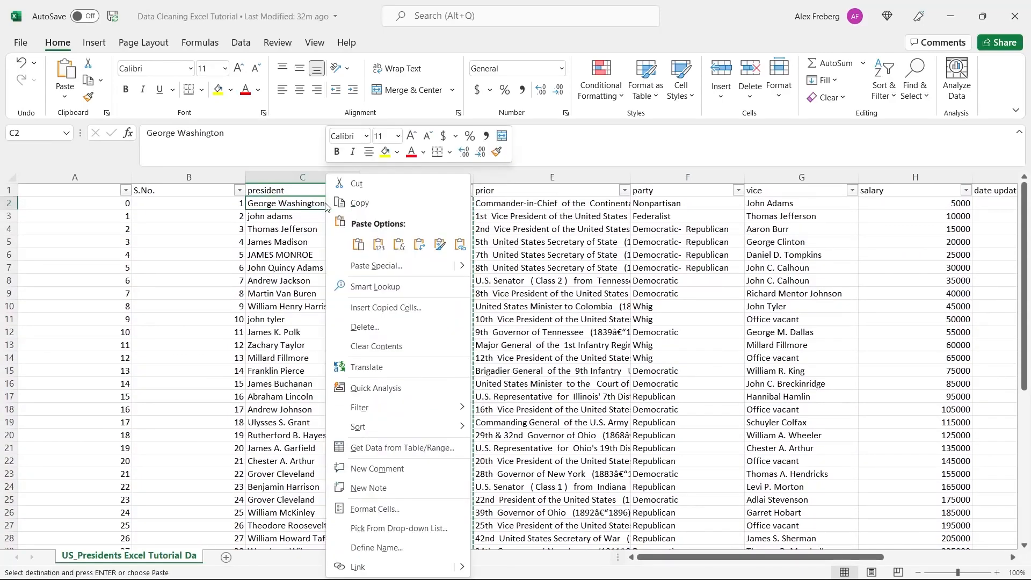
left_click(376, 245)
left_click(398, 216)
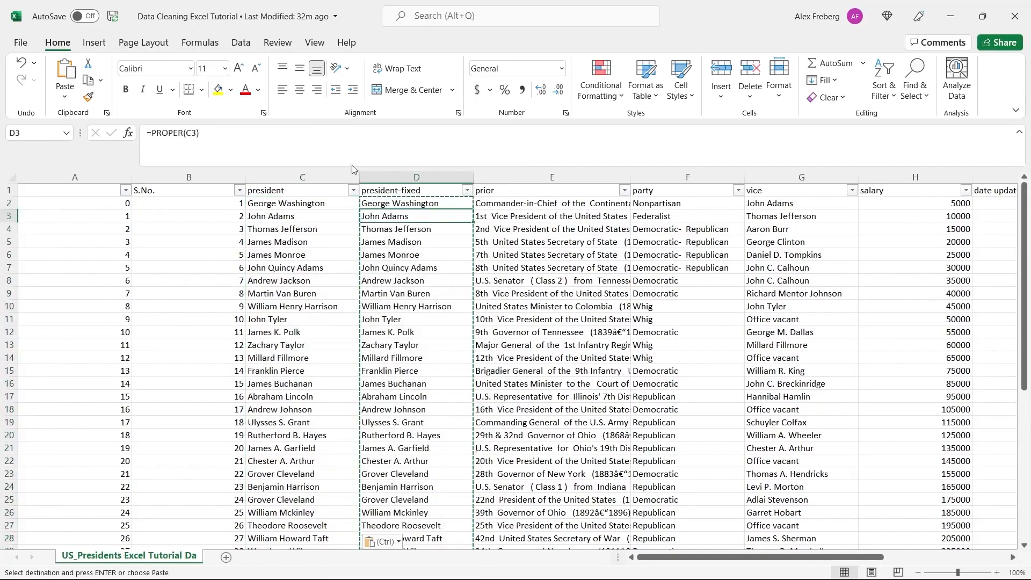
left_click(331, 216)
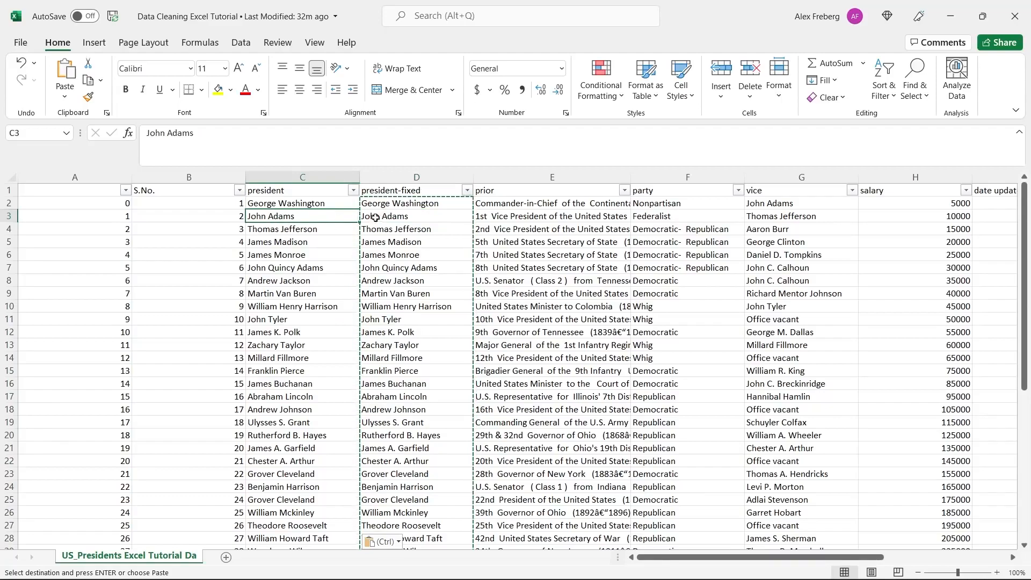
Step: Delete the redundant president-fixed column D
right_click(413, 180)
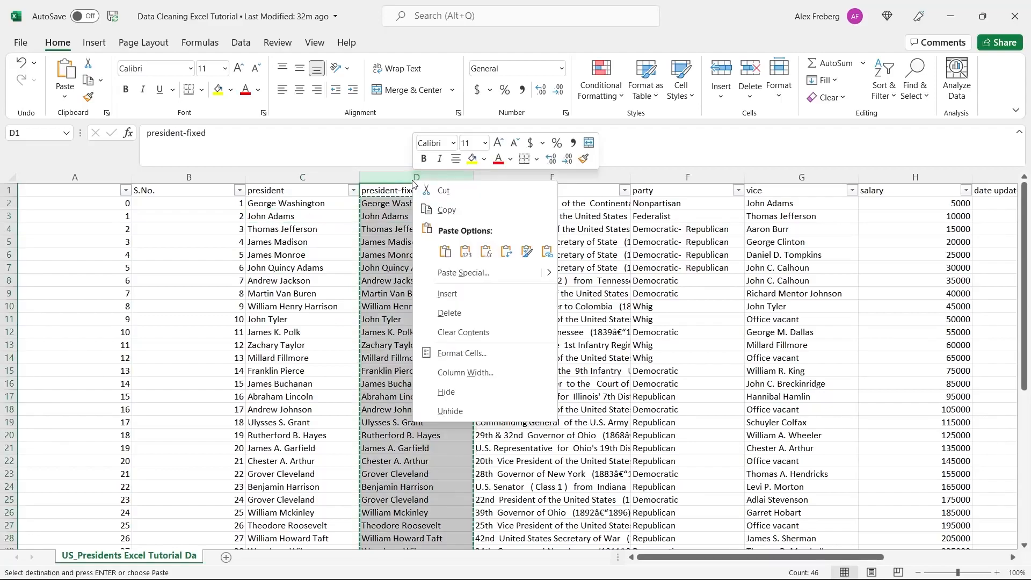
left_click(473, 315)
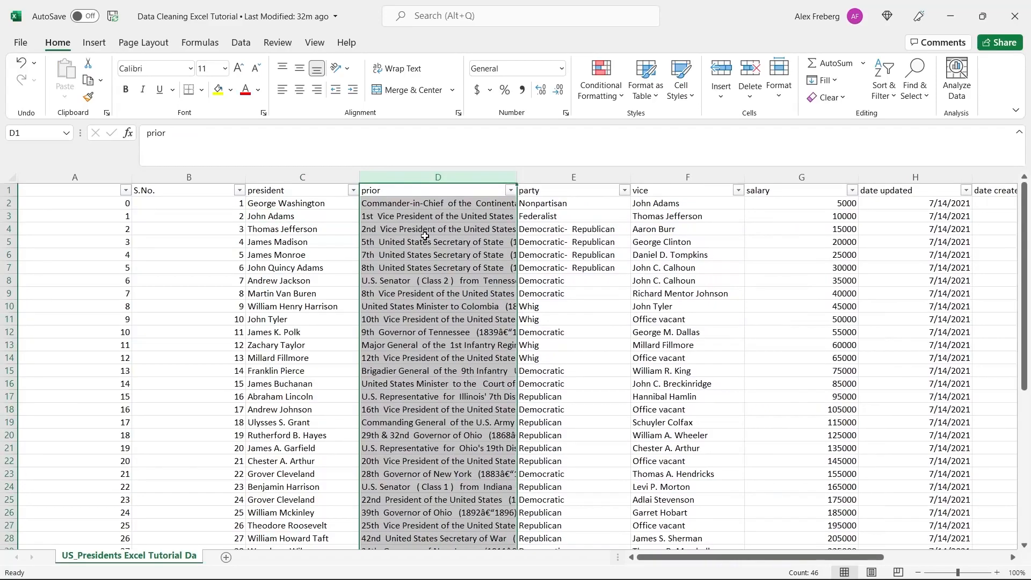
left_click(597, 256)
left_click(596, 296)
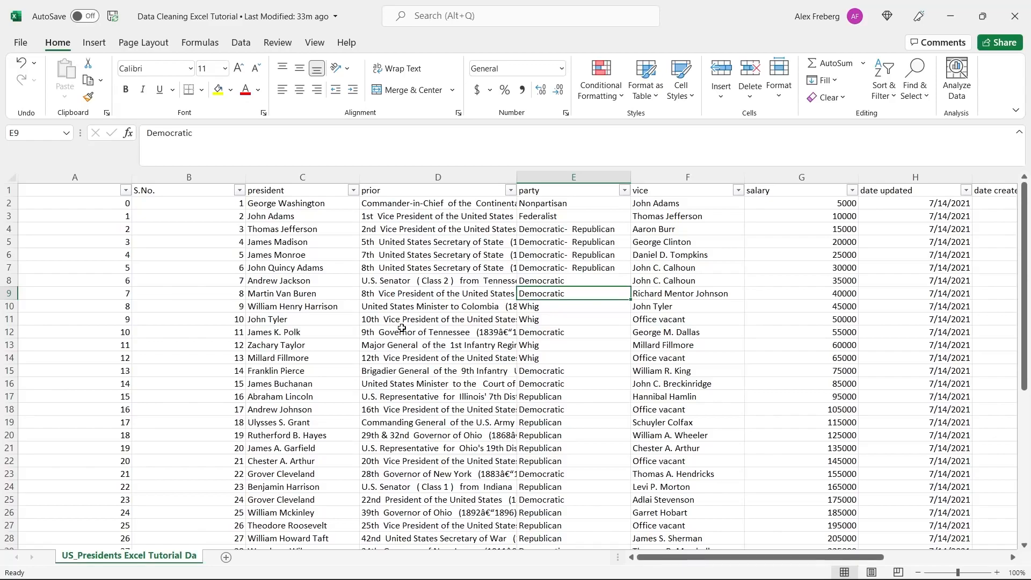
Step: Widen the prior column D enough to read its entries and inspect cell D4
left_click(434, 178)
left_click_drag(517, 177, 621, 178)
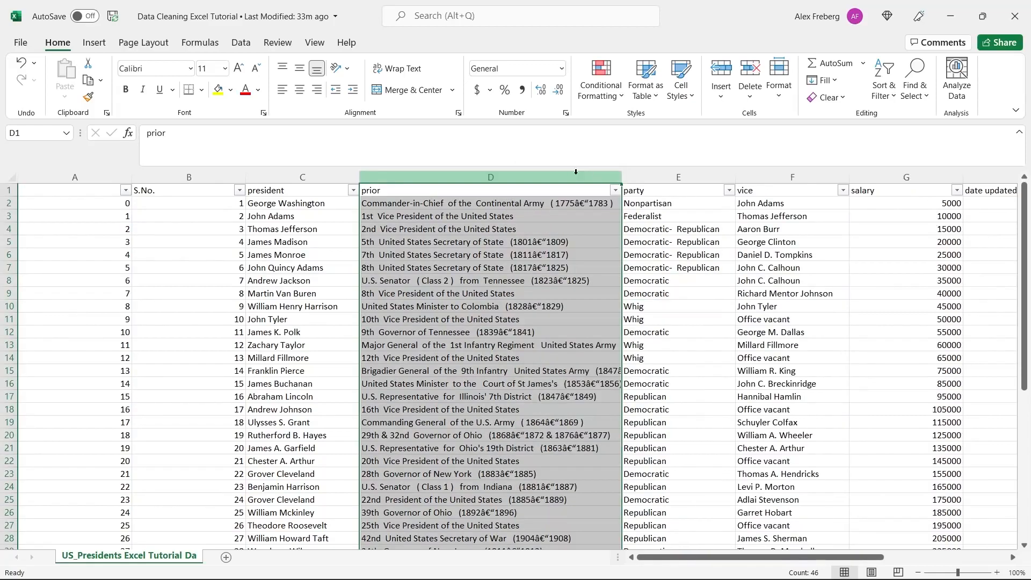
left_click(574, 231)
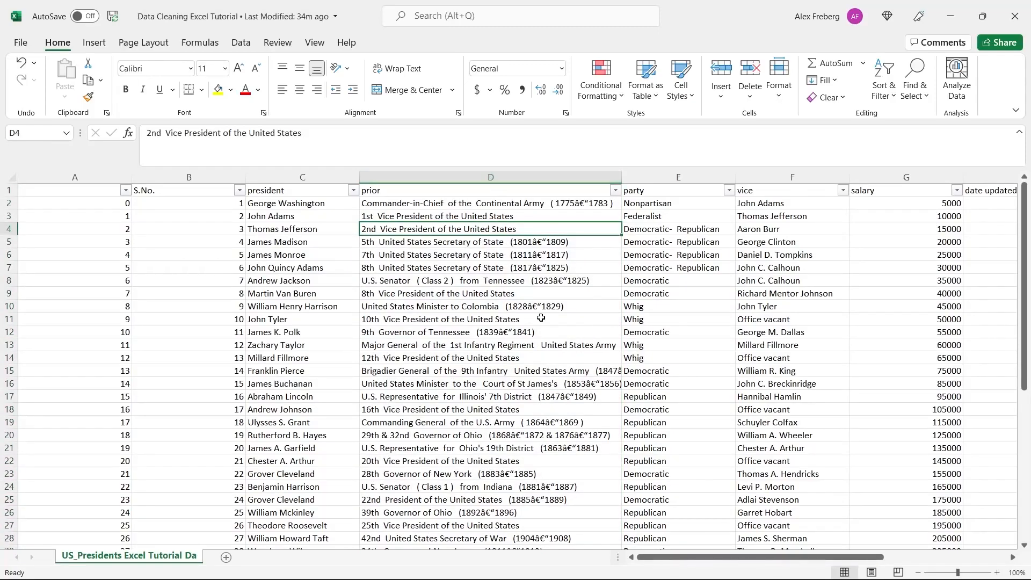
mouse_move(735, 560)
left_mouse_down()
mouse_move(787, 562)
mouse_move(735, 578)
left_mouse_up()
Step: Delete the prior column D from the dataset
left_click(500, 176)
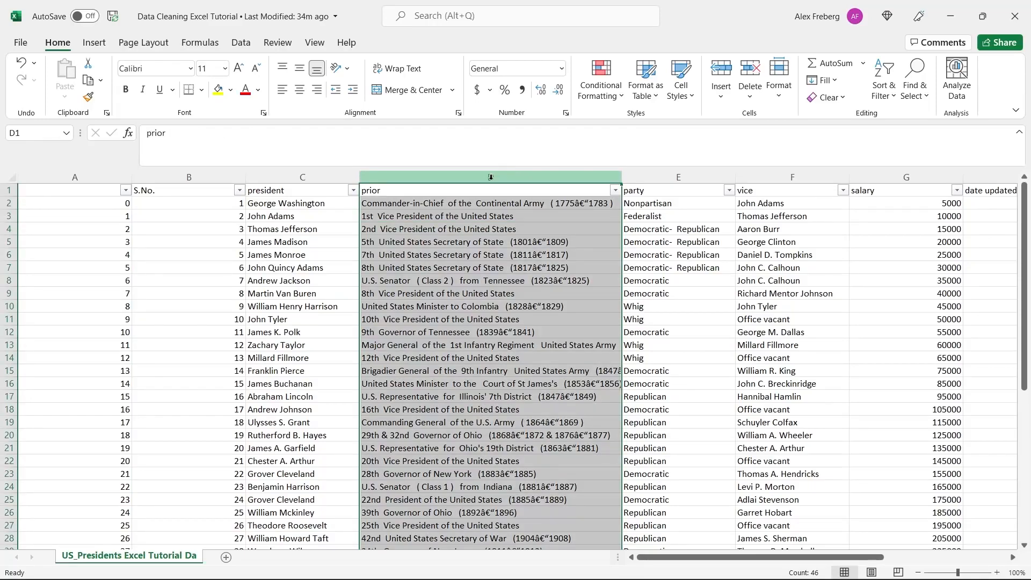
right_click(490, 177)
left_click(547, 312)
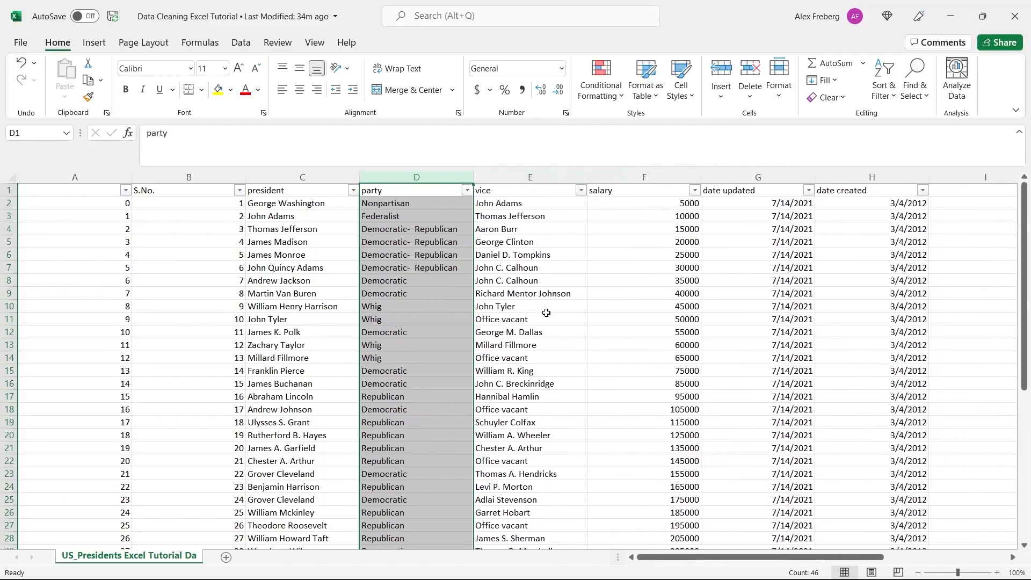
left_click(263, 268)
Step: Compare the unnamed index column A with the S.No. column down to the last row, and delete the unnamed column
left_click(123, 201)
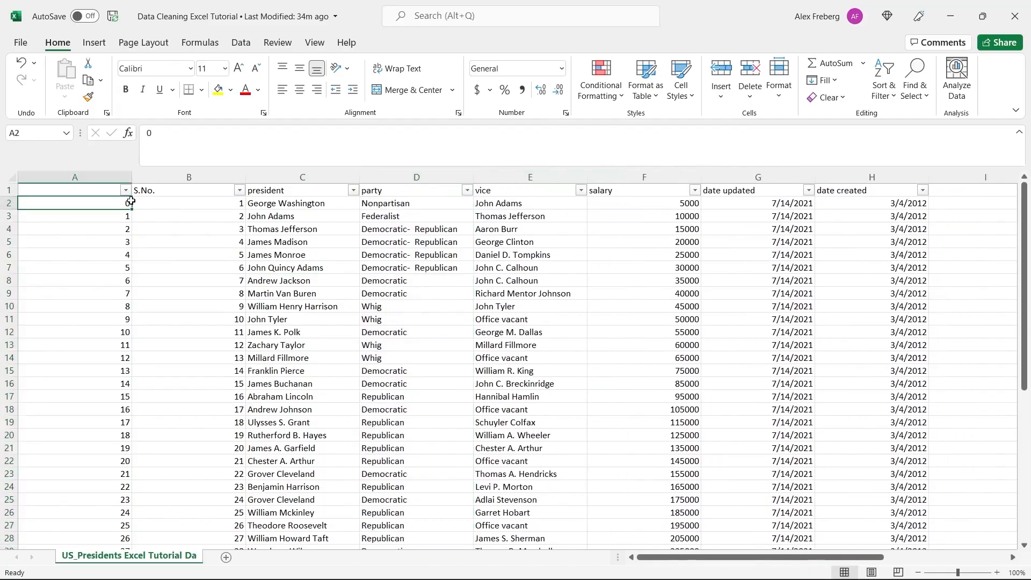
left_click(151, 207)
left_click(109, 201)
left_click(142, 200)
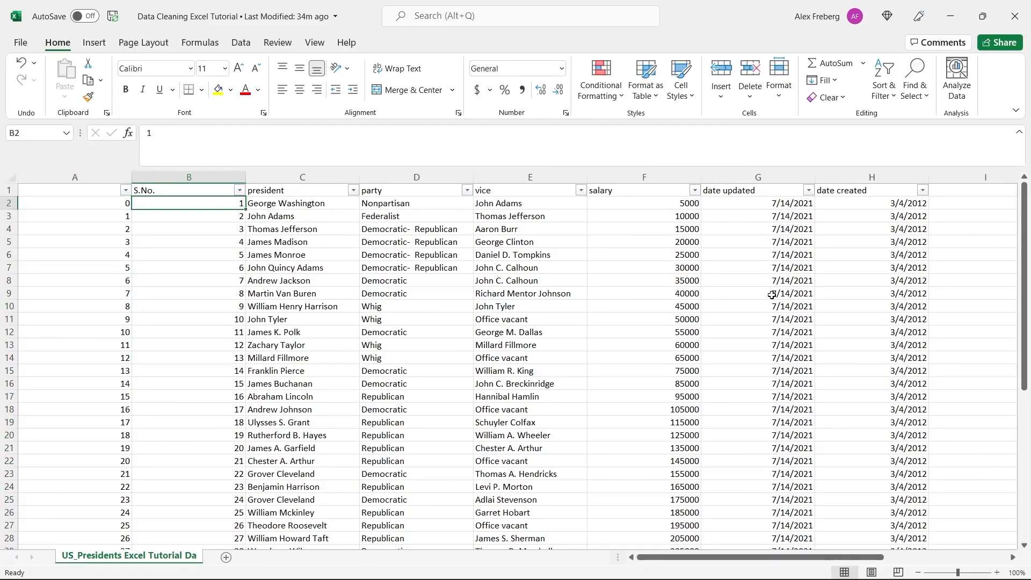
scroll(772, 295, "down", 7)
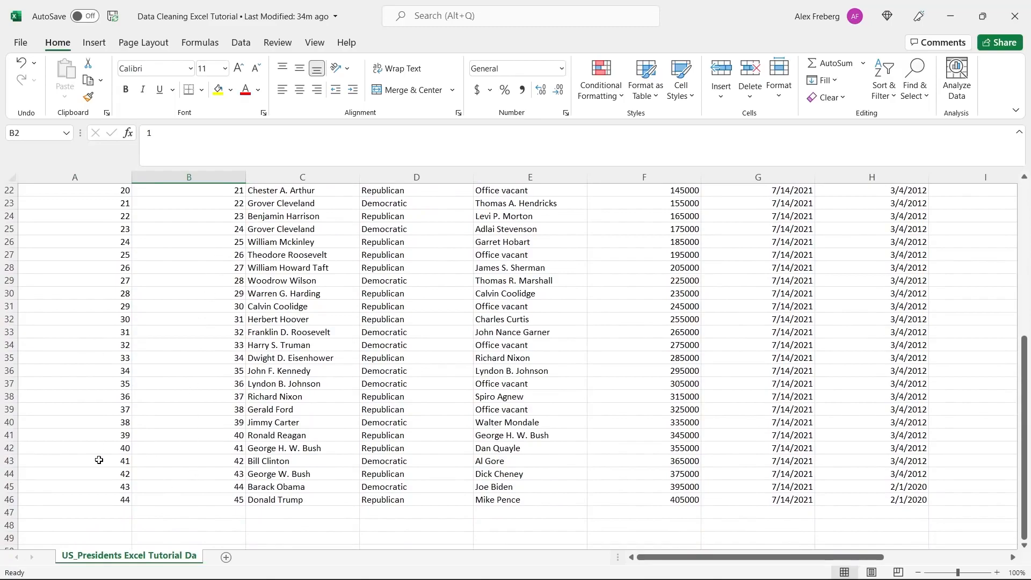
scroll(99, 460, "up", 7)
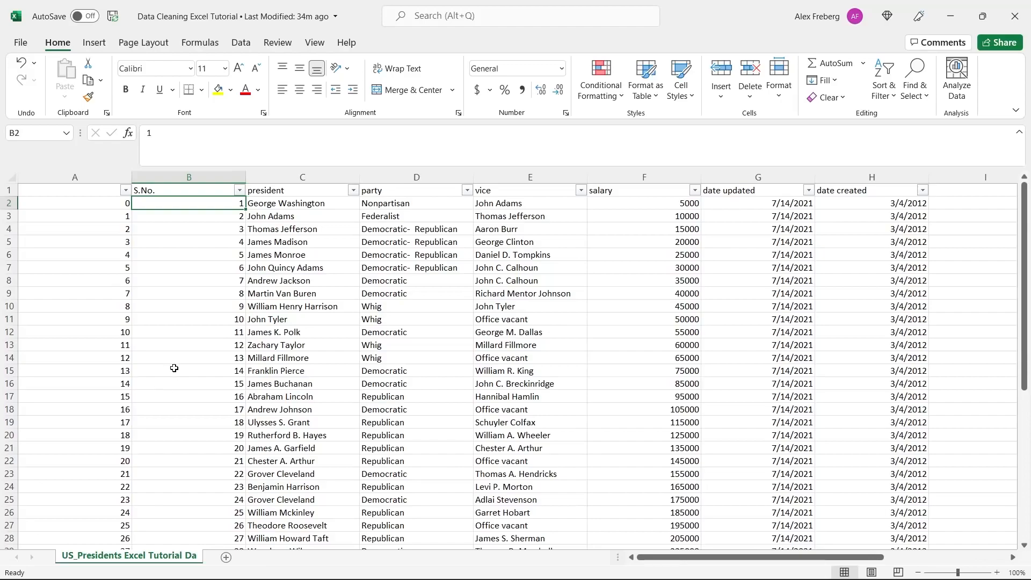
left_click(99, 176)
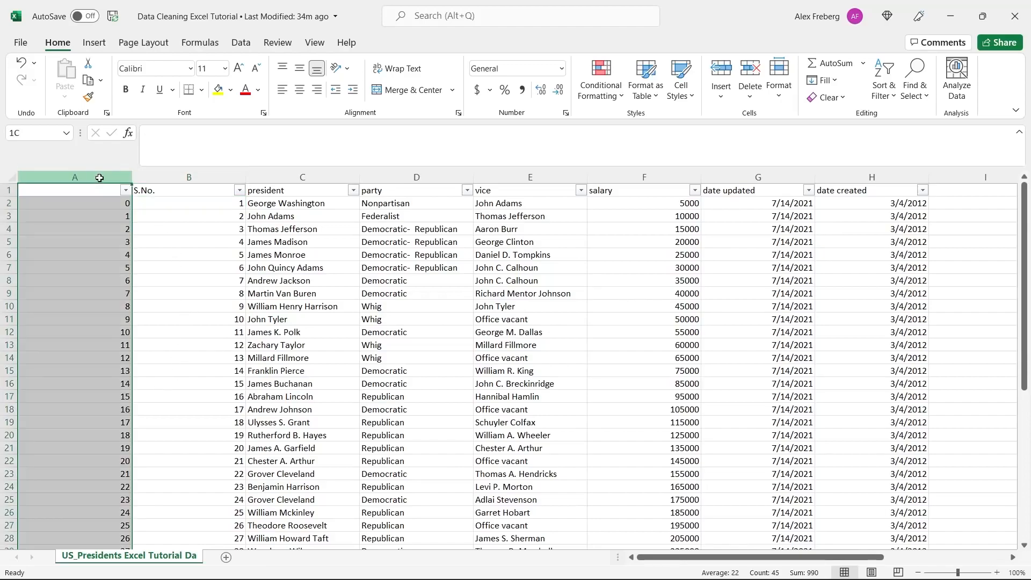
right_click(100, 178)
left_click(154, 314)
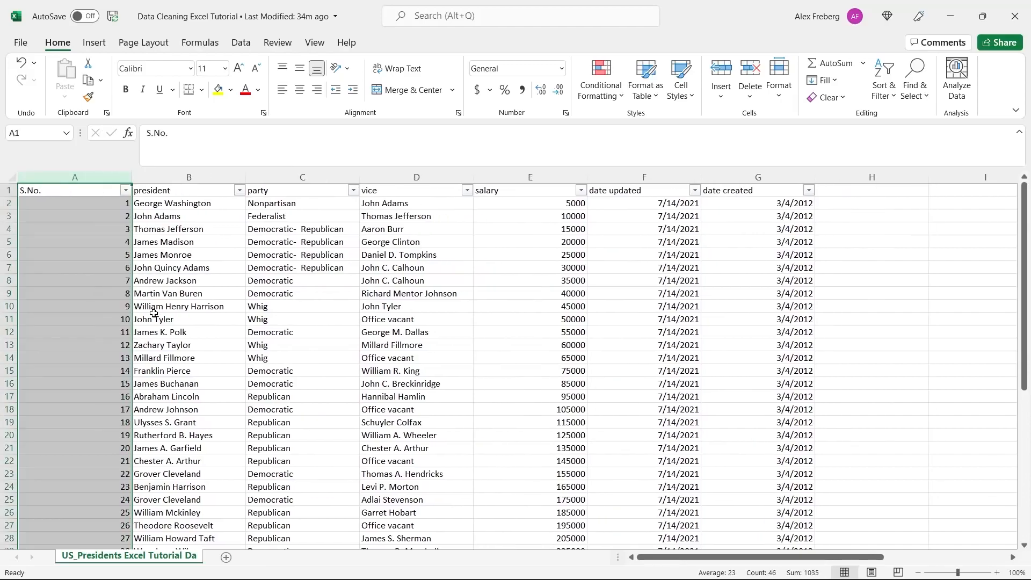
left_click(302, 255)
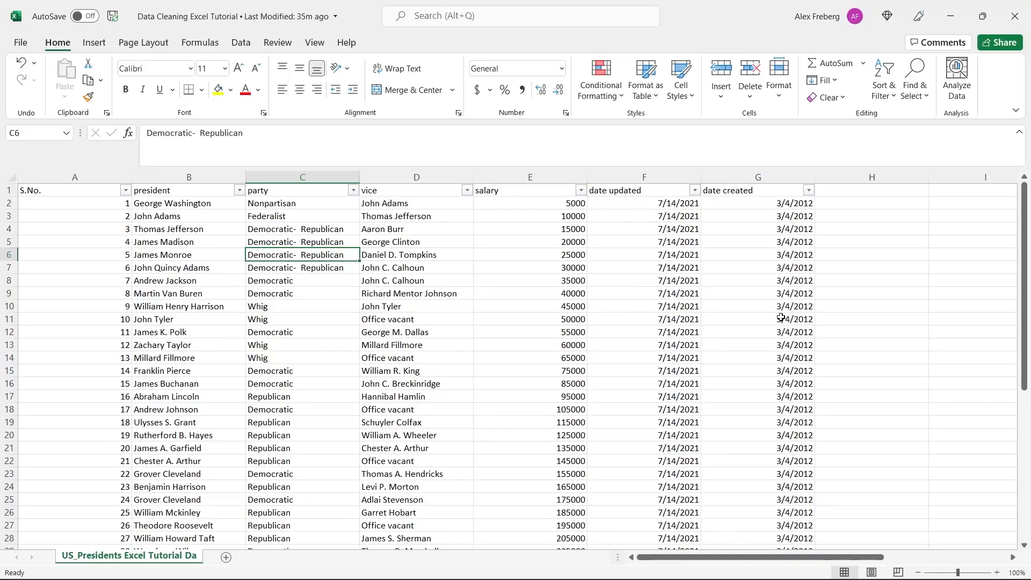
Step: Review the cleaned table from the header row down to the last record
left_click(867, 295)
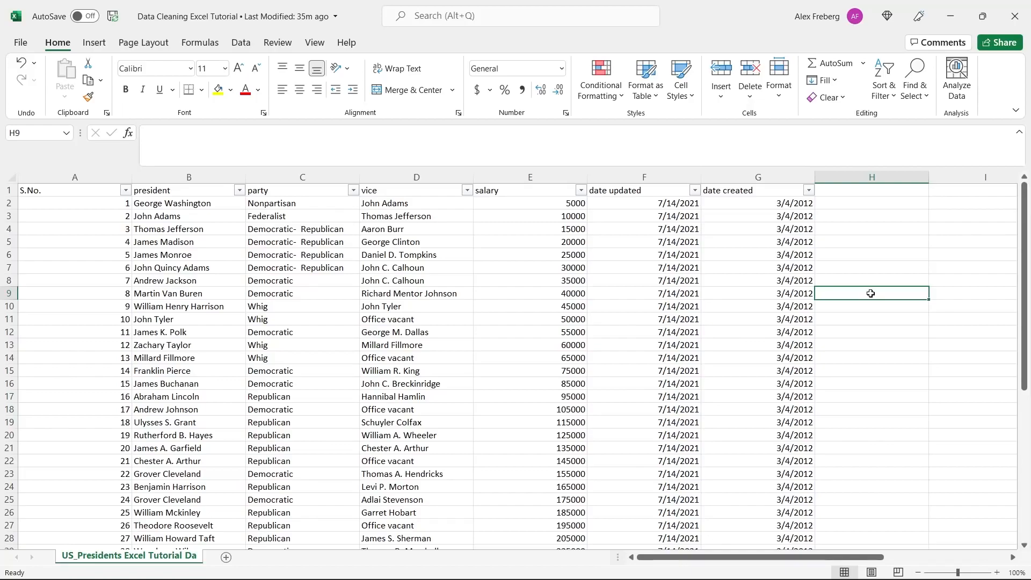
scroll(870, 293, "down", 9)
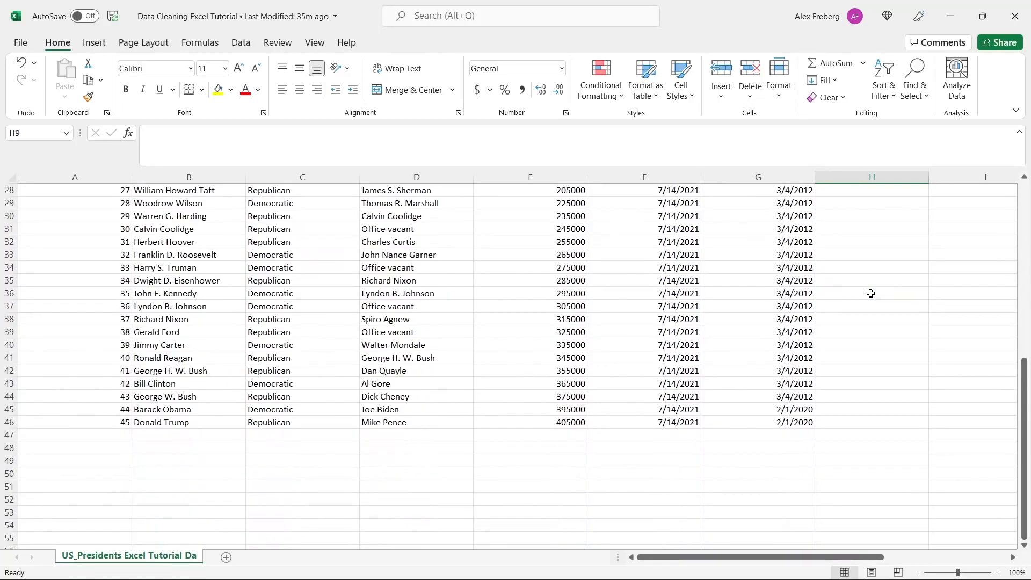
scroll(870, 293, "up", 9)
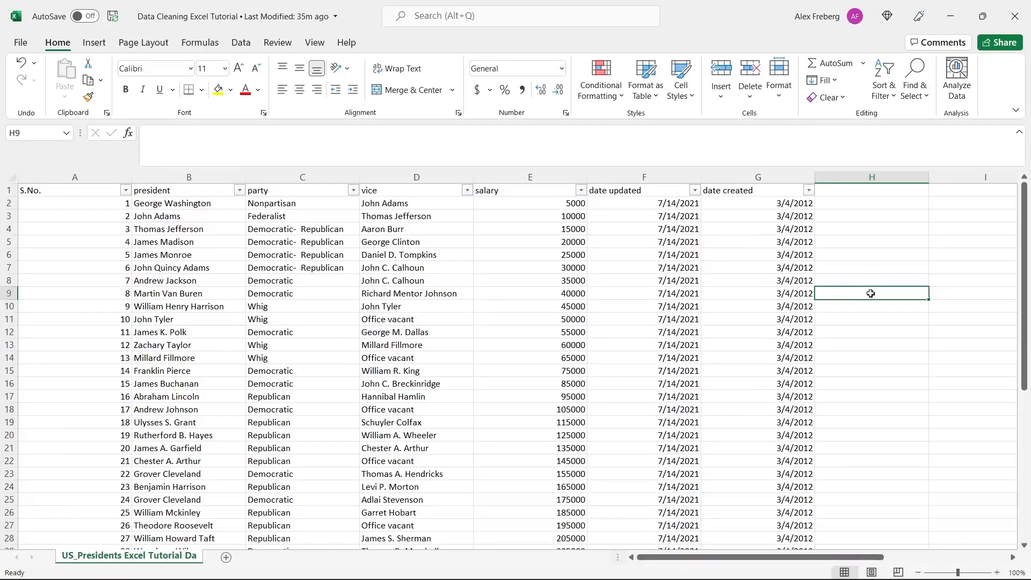